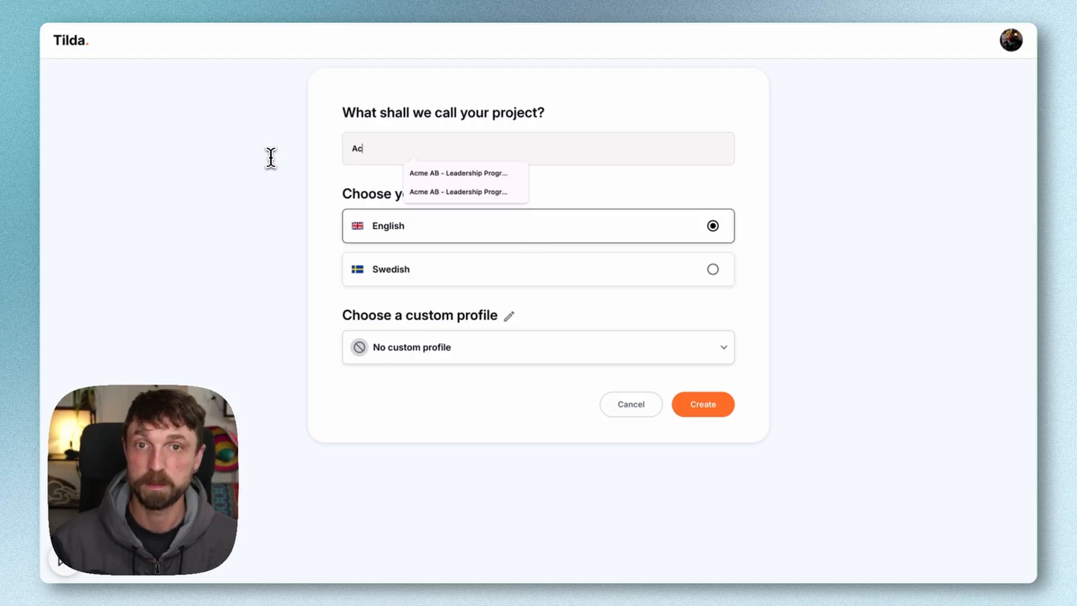
Create an English-language project named "Acme AB - Leadership Program" with no custom profile
key("Down")
key("Down")
key("Return")
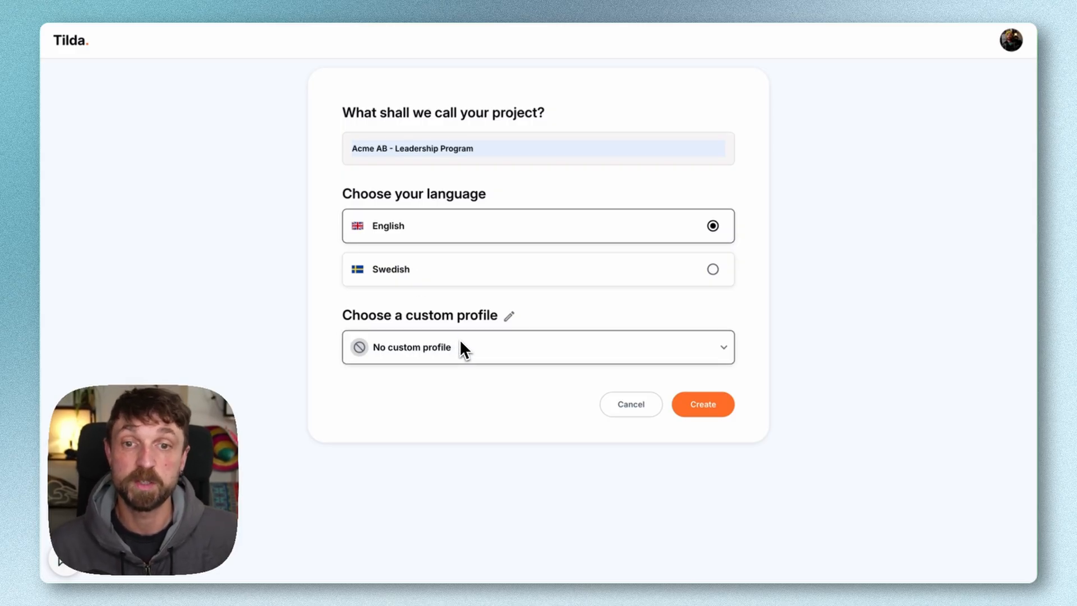
left_click(700, 406)
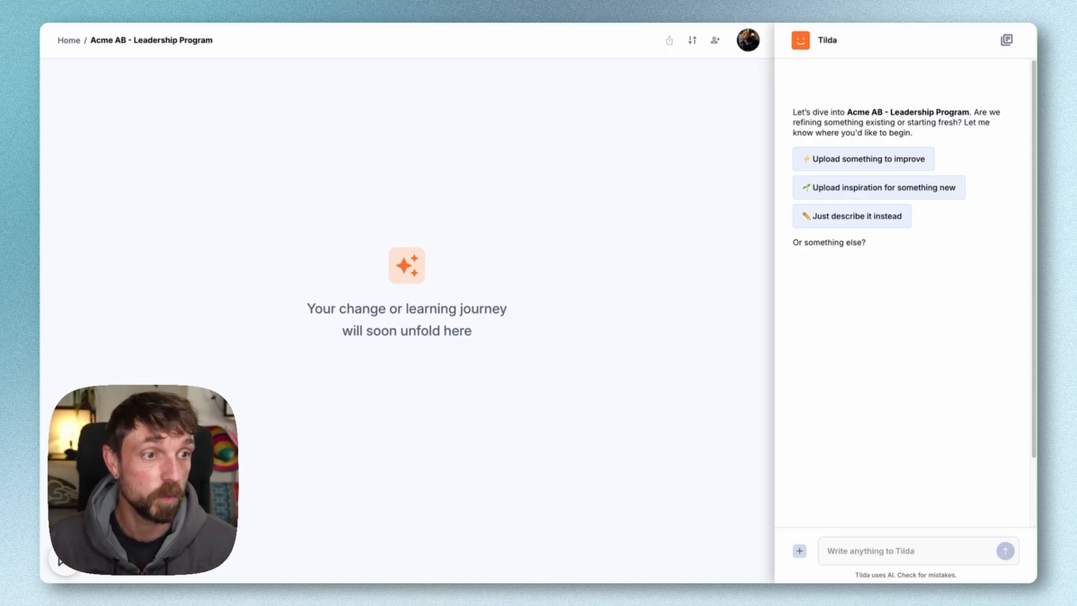
Look through the email, interview notes, brief, learner needs and stakeholder map PDFs in the Acme AB Leadership Project folder in Finder
left_click_drag(1035, 349, 538, 179)
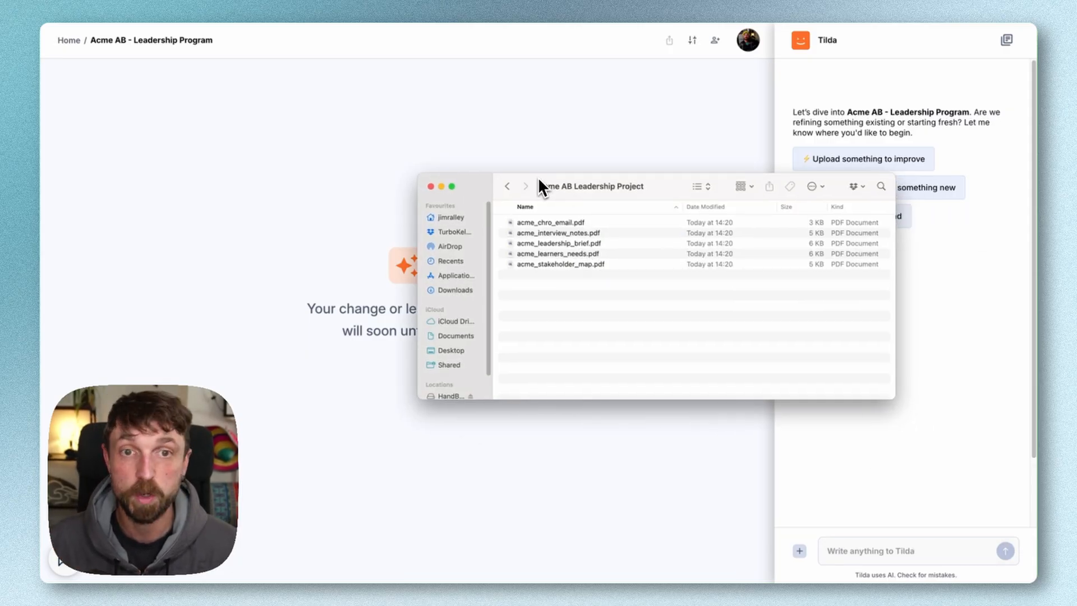
left_click(553, 227)
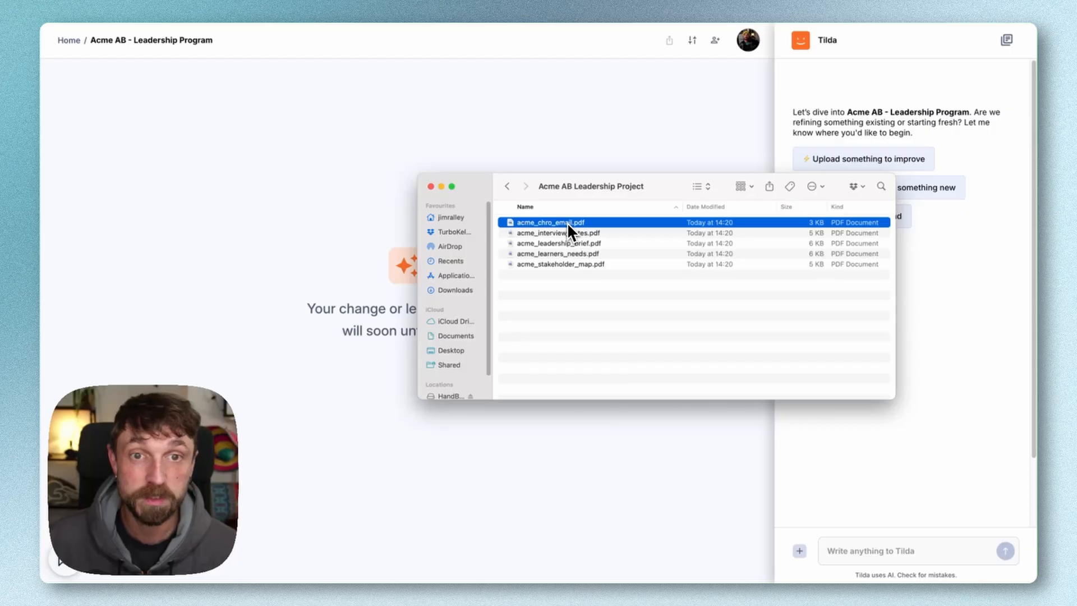
left_click(579, 234)
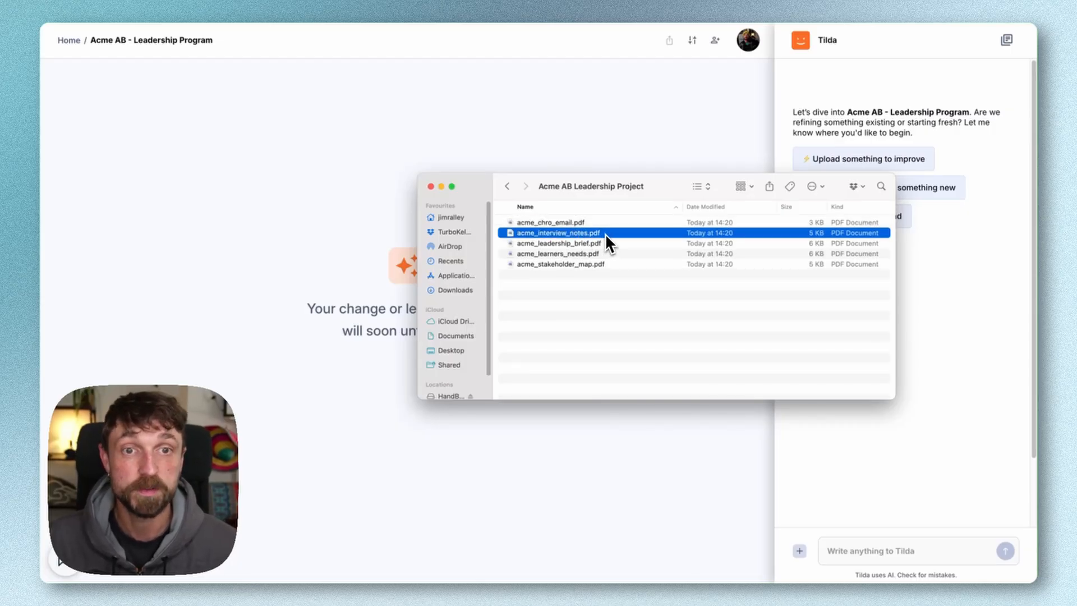
left_click(607, 243)
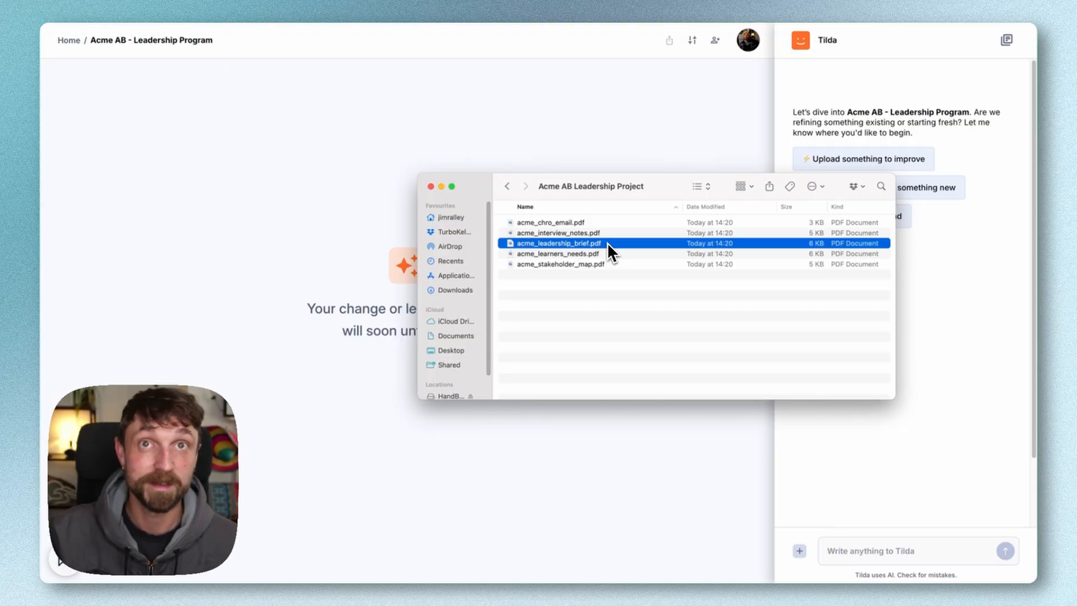
left_click(610, 252)
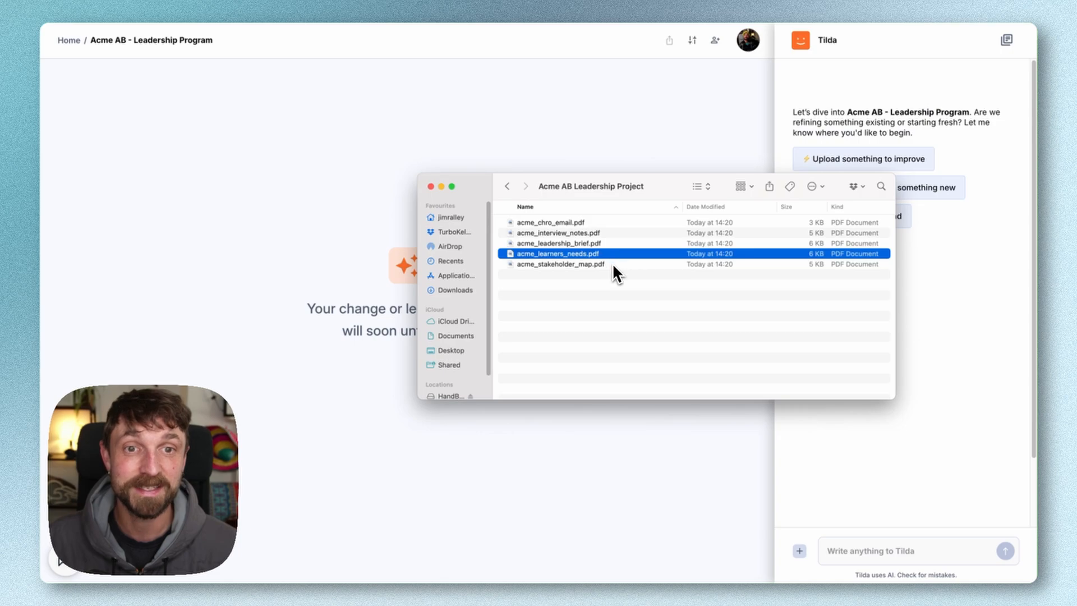
left_click(612, 264)
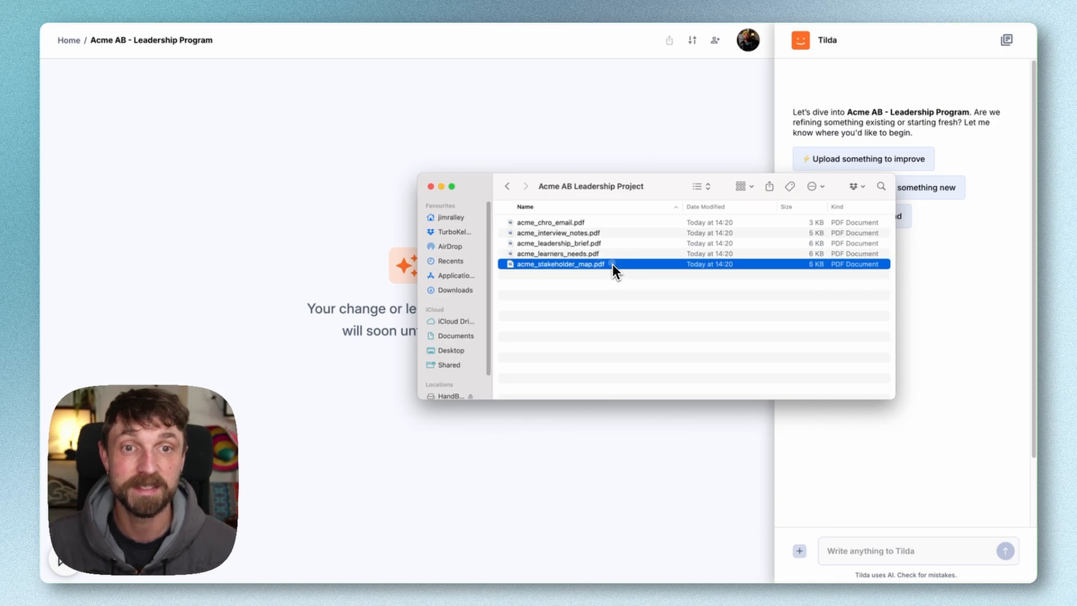
left_click(432, 187)
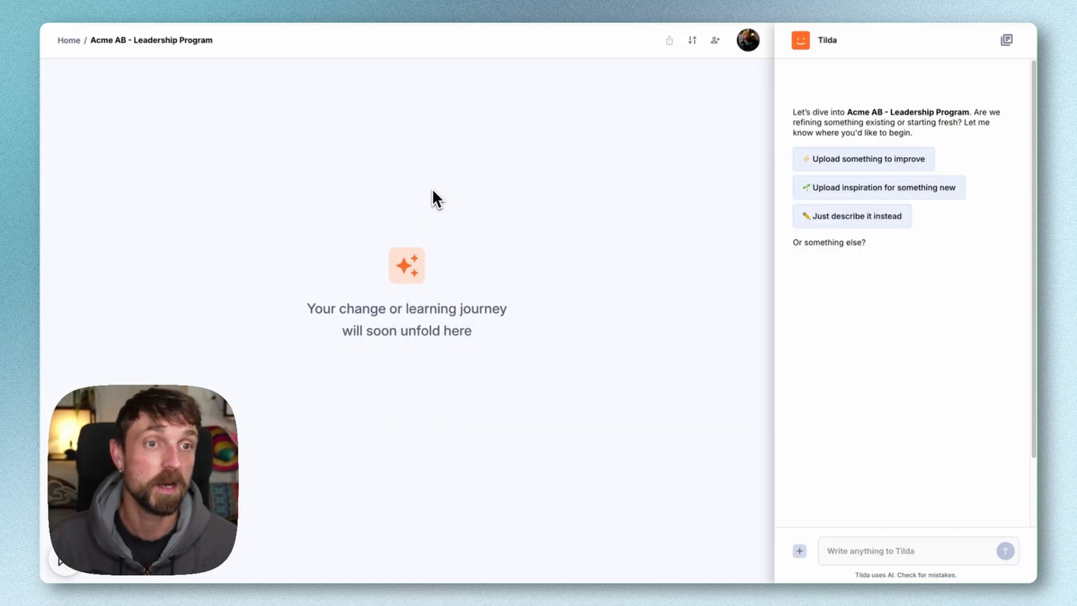
Upload all five PDFs from the Acme AB Leadership Project folder as inspiration for something new
left_click(850, 195)
left_click(908, 258)
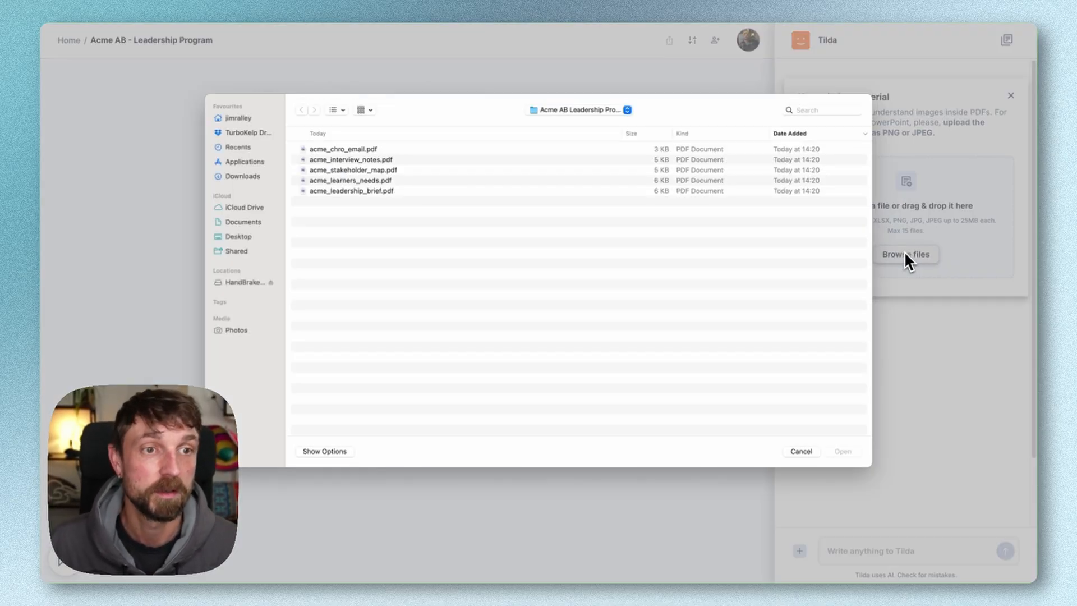
left_click(367, 149)
key("shift+Down")
key("shift+Down")
key("shift+Down")
key("shift+Down")
key("Return")
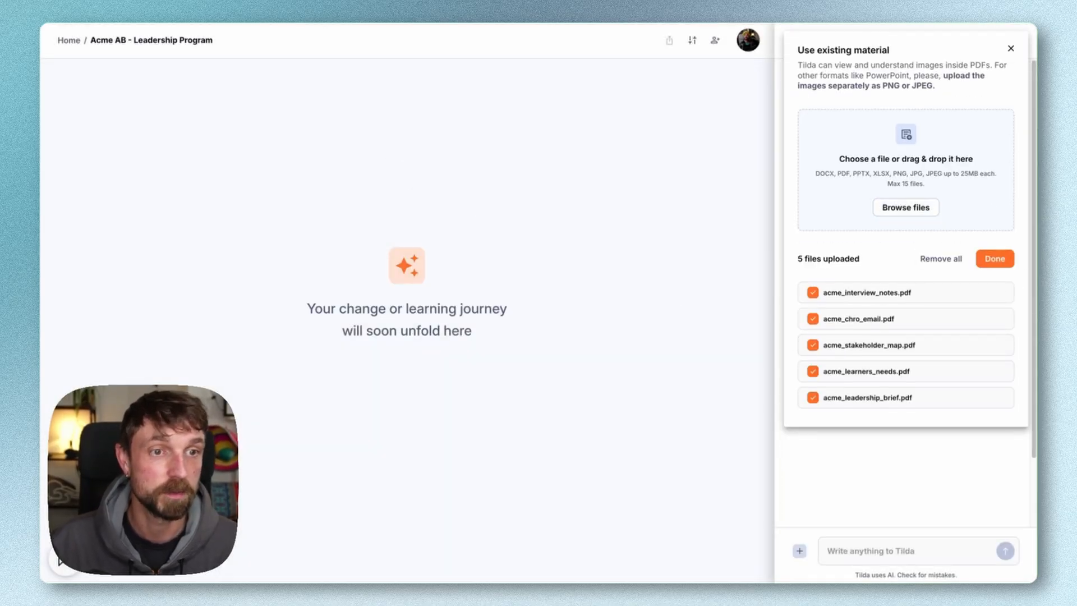
left_click(991, 260)
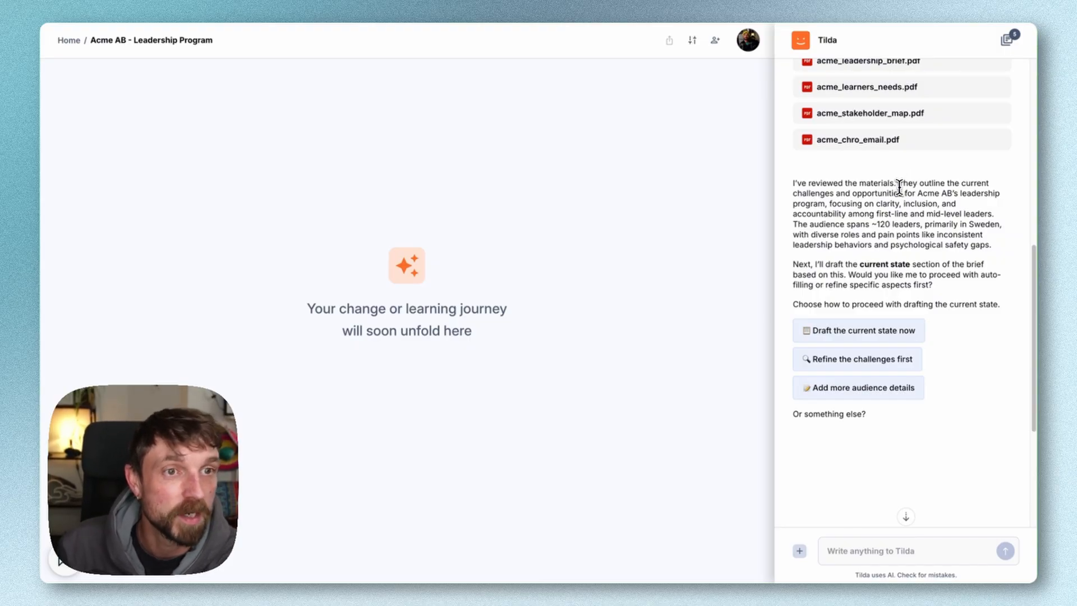
Review the assistant's summary of the materials, have it draft the current state, and apply that suggestion to the brief
left_click_drag(899, 183, 901, 192)
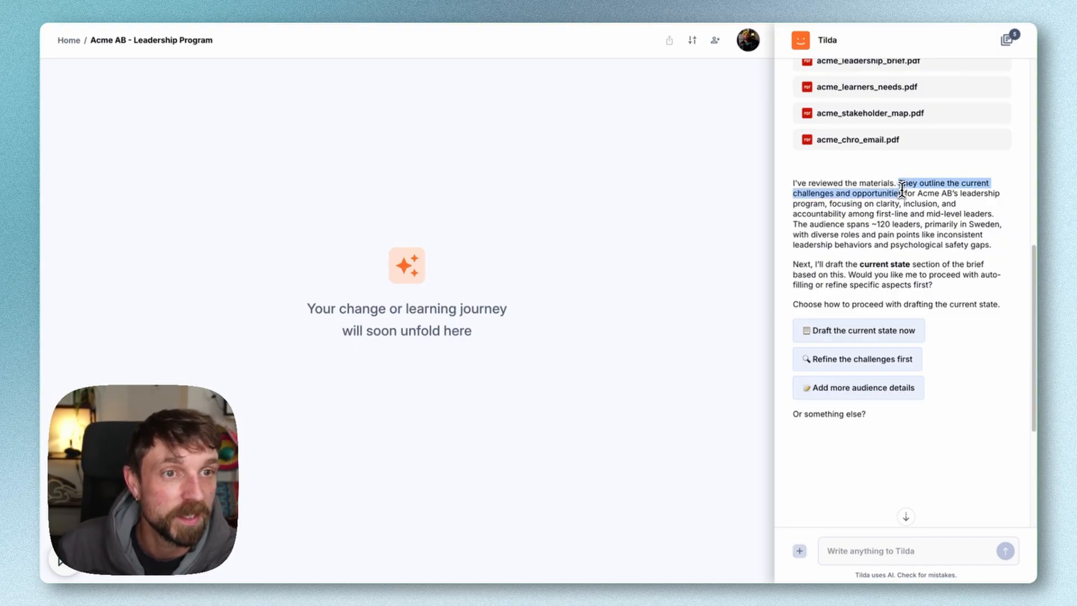
left_click(856, 219)
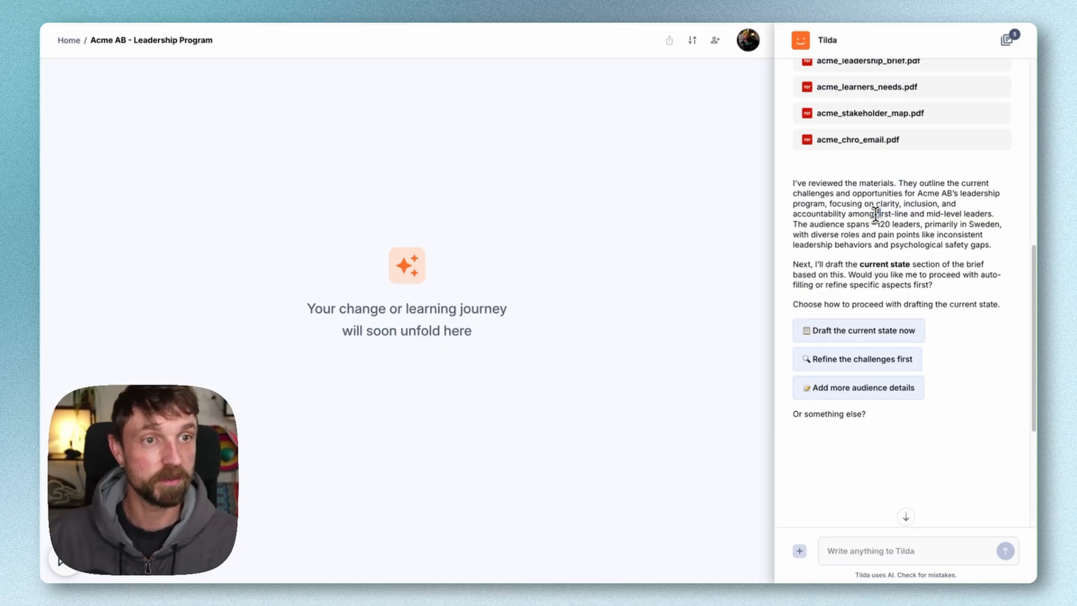
left_click_drag(874, 214, 979, 214)
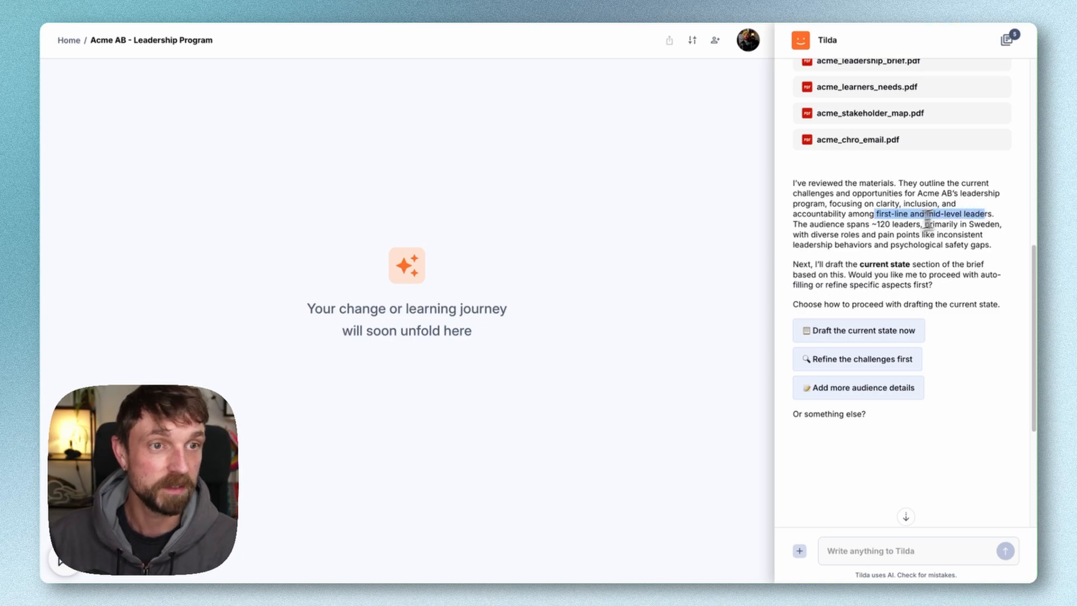
left_click_drag(873, 225, 909, 226)
left_click(949, 223)
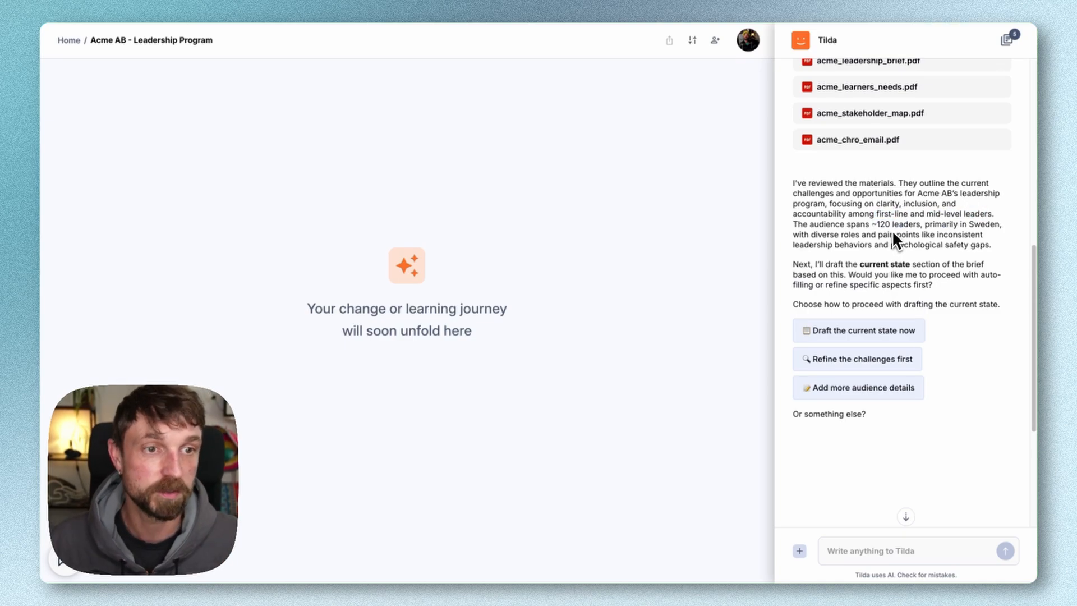
left_click(853, 336)
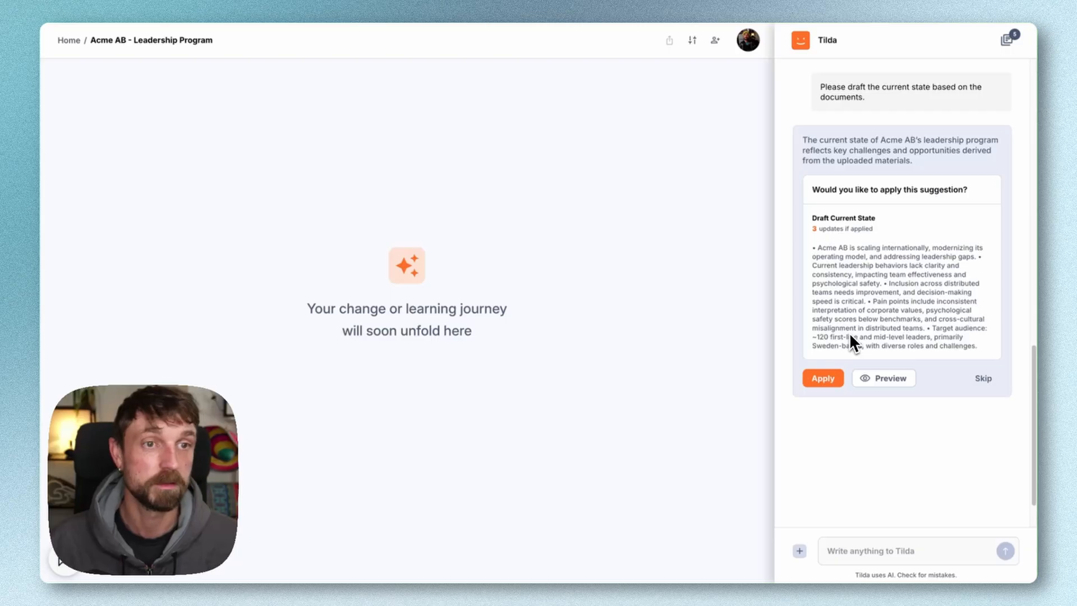
left_click(833, 381)
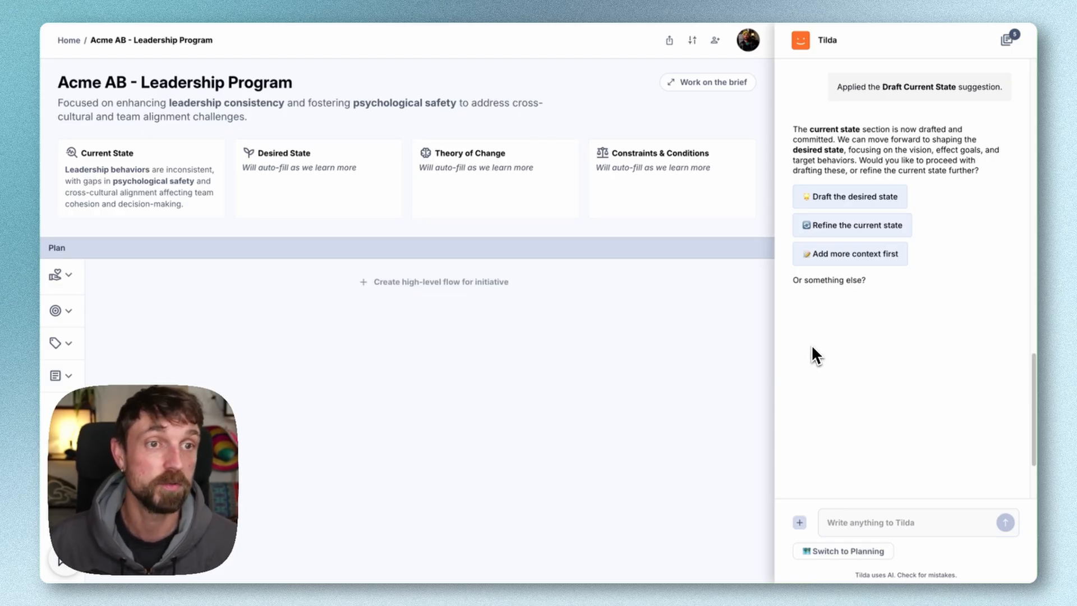
Have the assistant draft the desired state, including vision and goals, and apply that suggestion to the brief
left_click(848, 197)
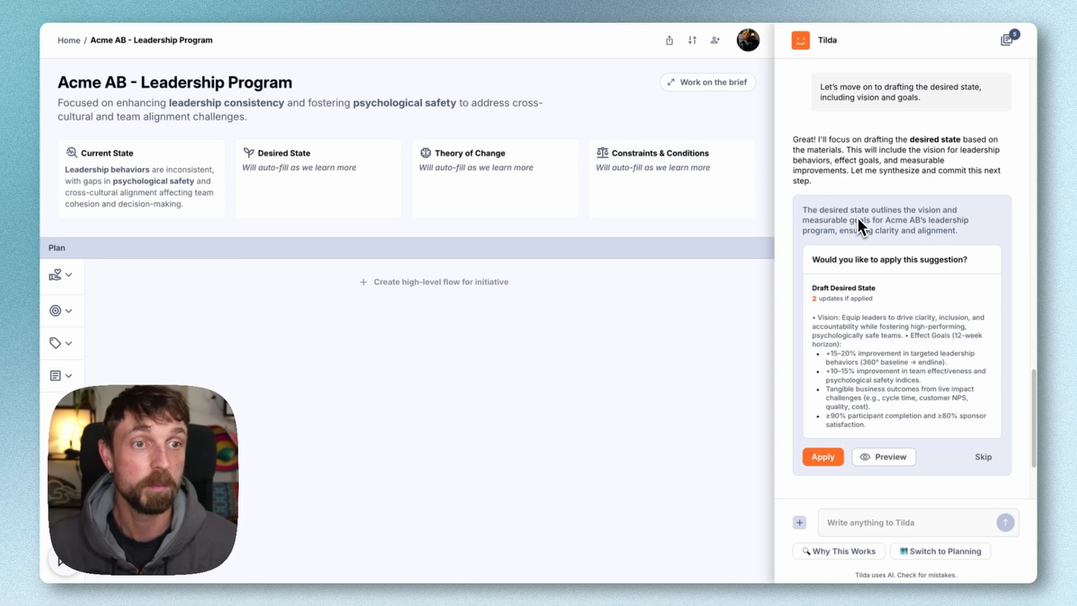
scroll(857, 225, "down", 1)
left_click(823, 419)
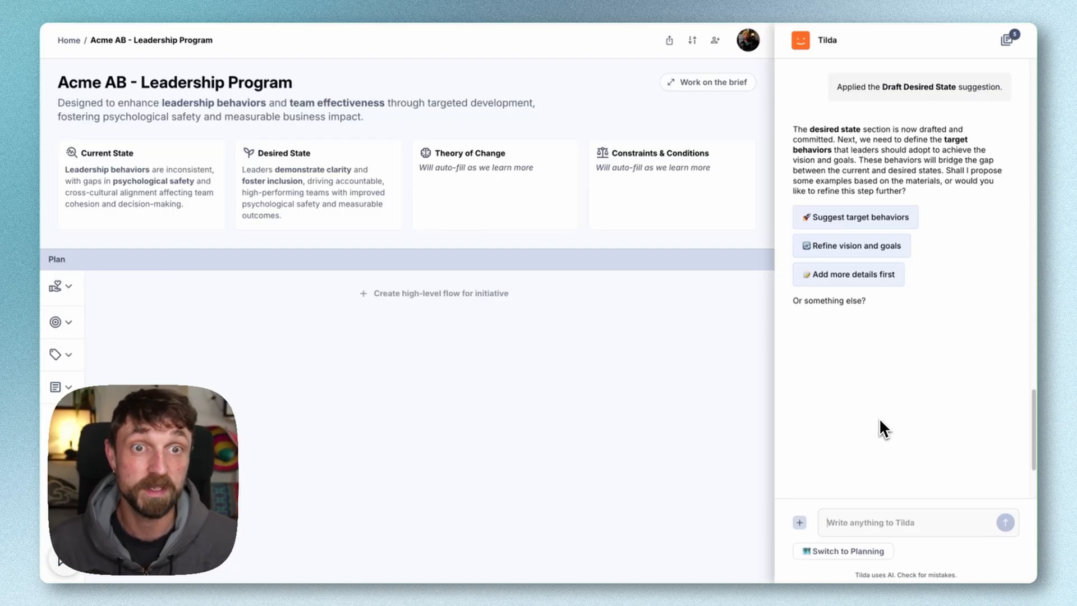
Tell the assistant that only 1 in-person event in Malmö is possible during the year, the rest on MS Teams, and apply the suggested constraint
type("we have a constrain")
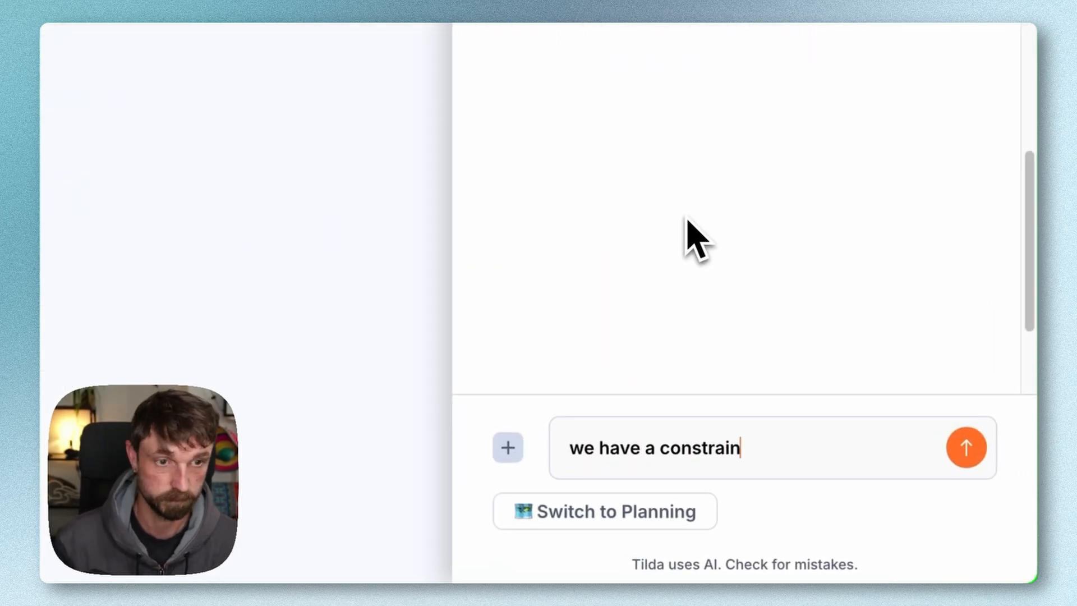
type("t that we can actually only do 1 in-per")
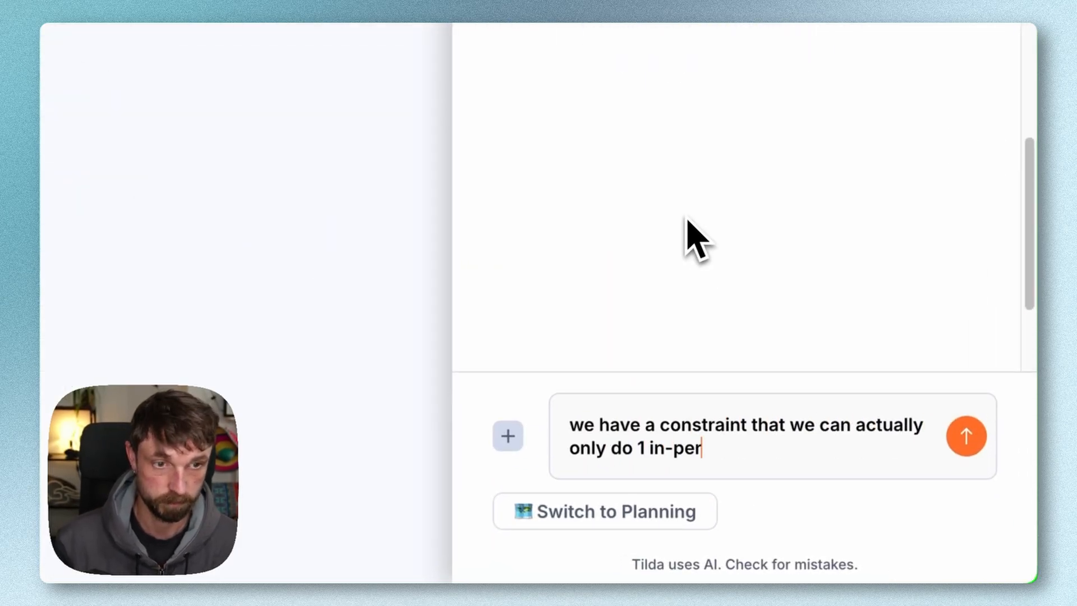
type("son event in Malmö")
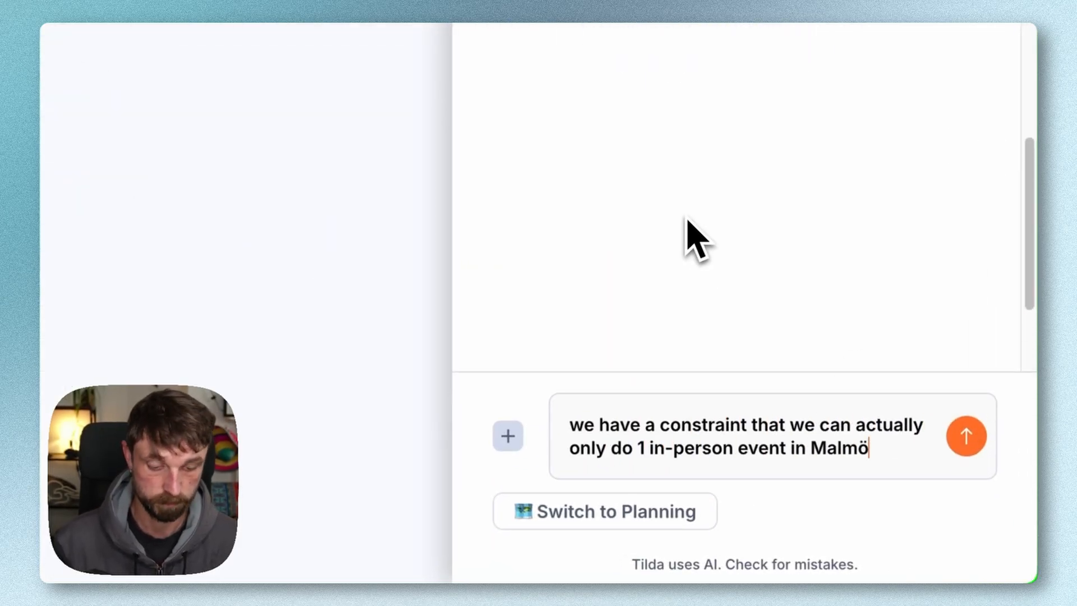
type(" during the year - keep that in mind - the")
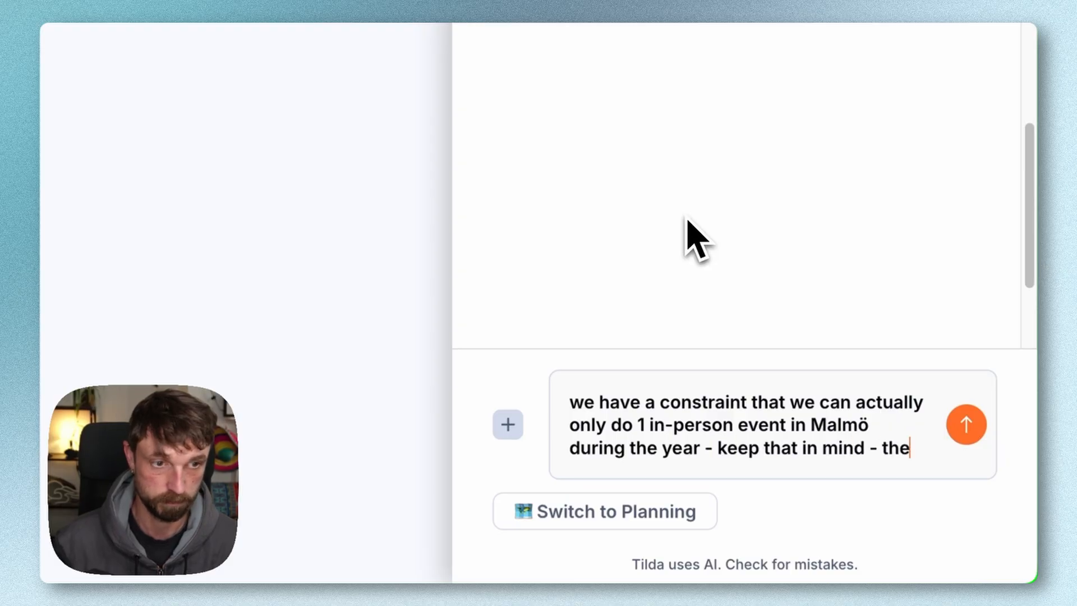
type(" rest of the program will have to be on MS Teams")
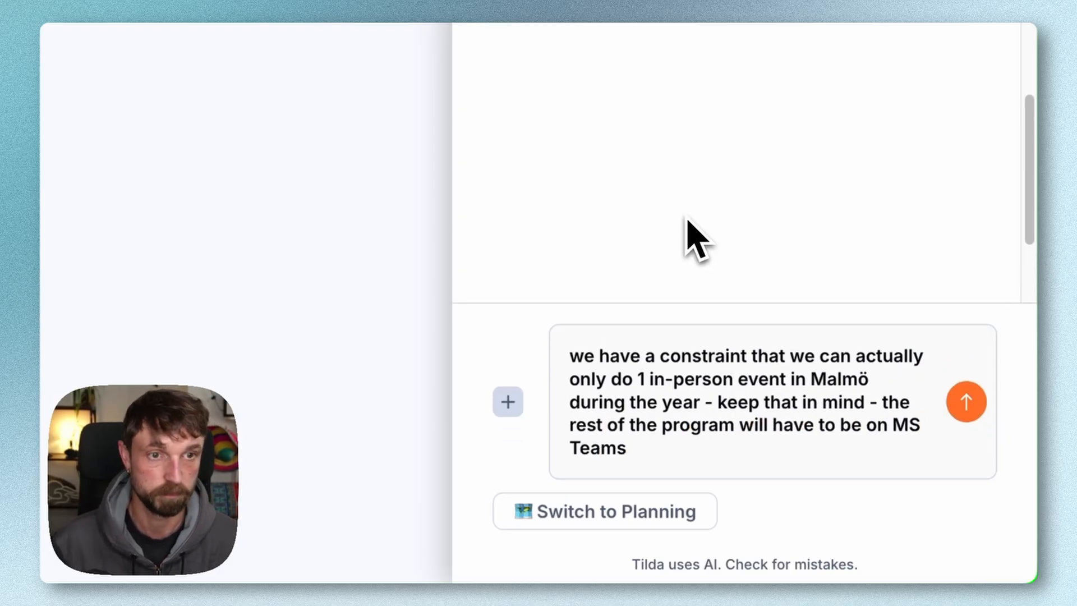
key("Return")
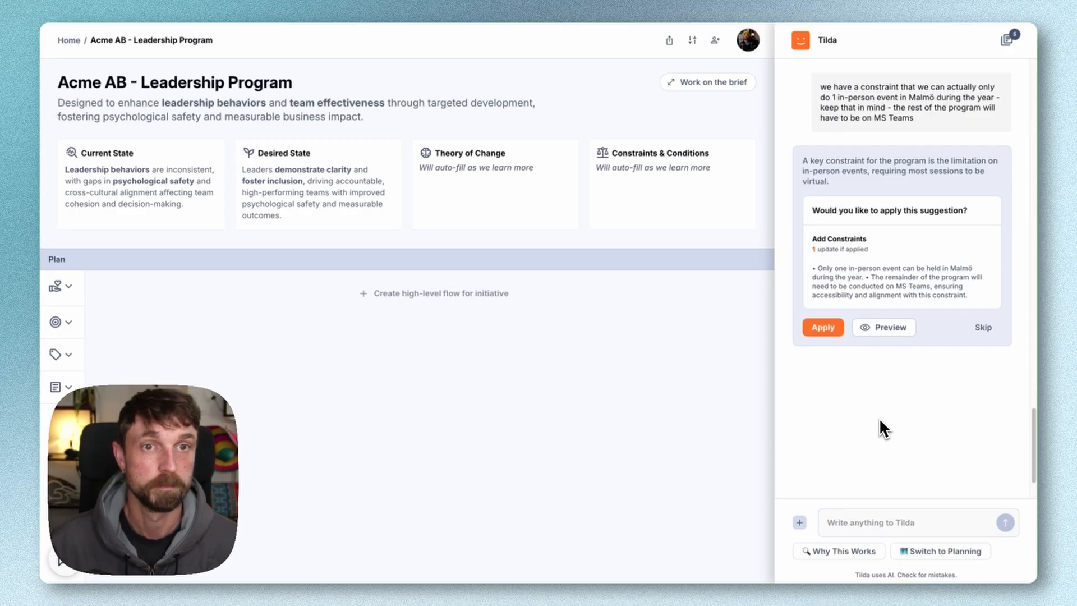
left_click(824, 330)
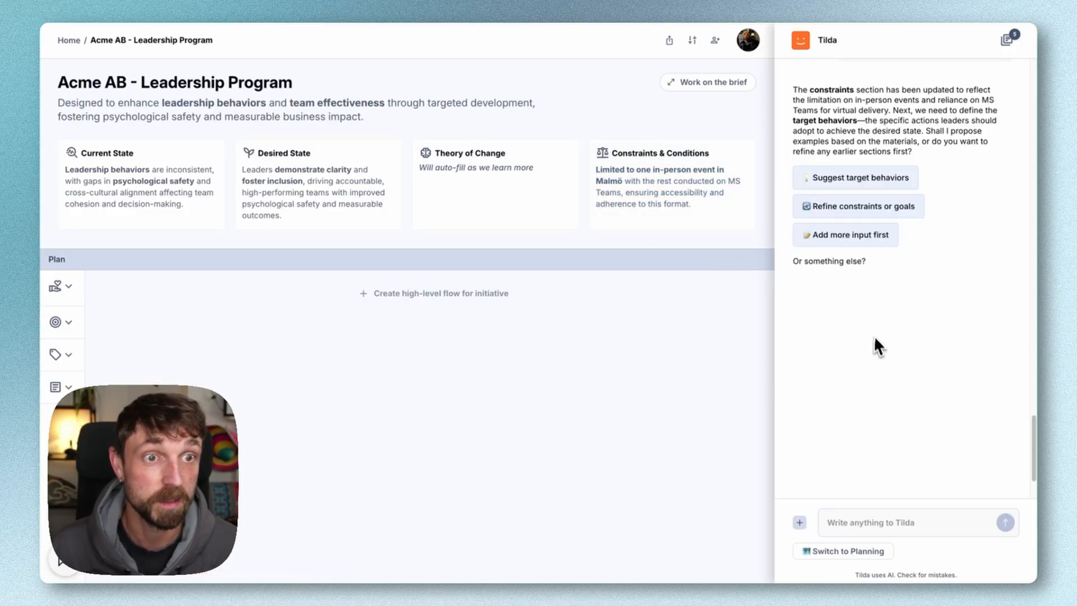
Request suggested target leadership behaviors based on the materials and preview all the proposed behaviors
left_click(850, 177)
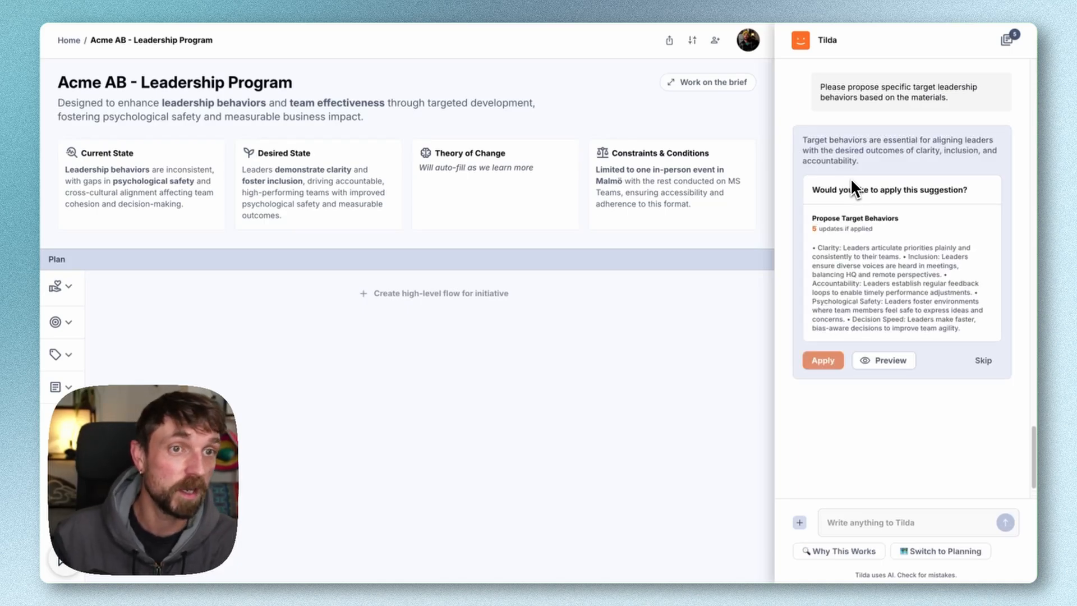
scroll(850, 177, "up", 4)
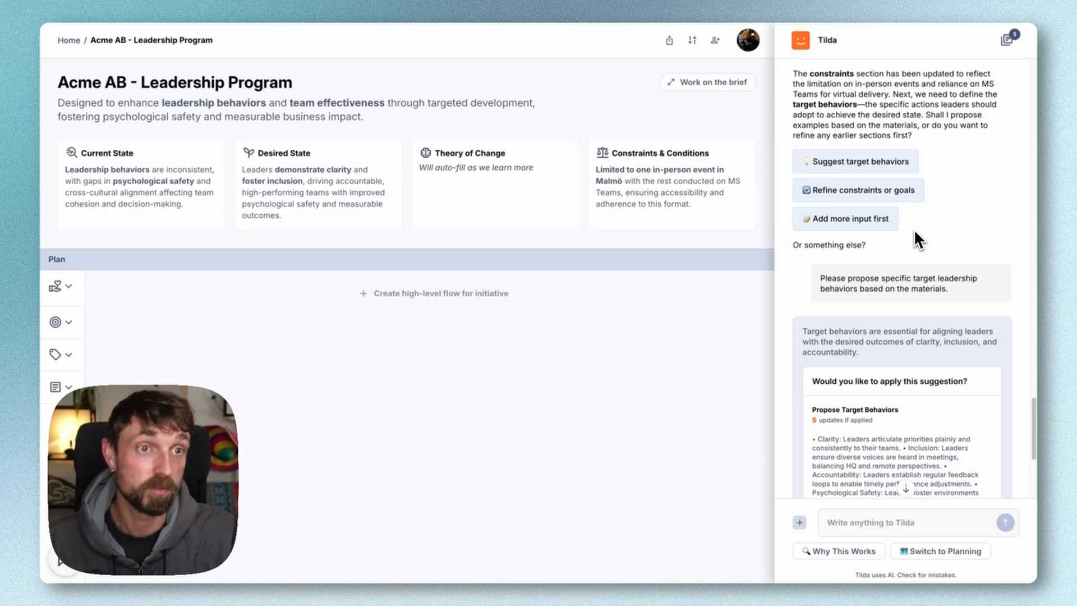
scroll(914, 229, "down", 3)
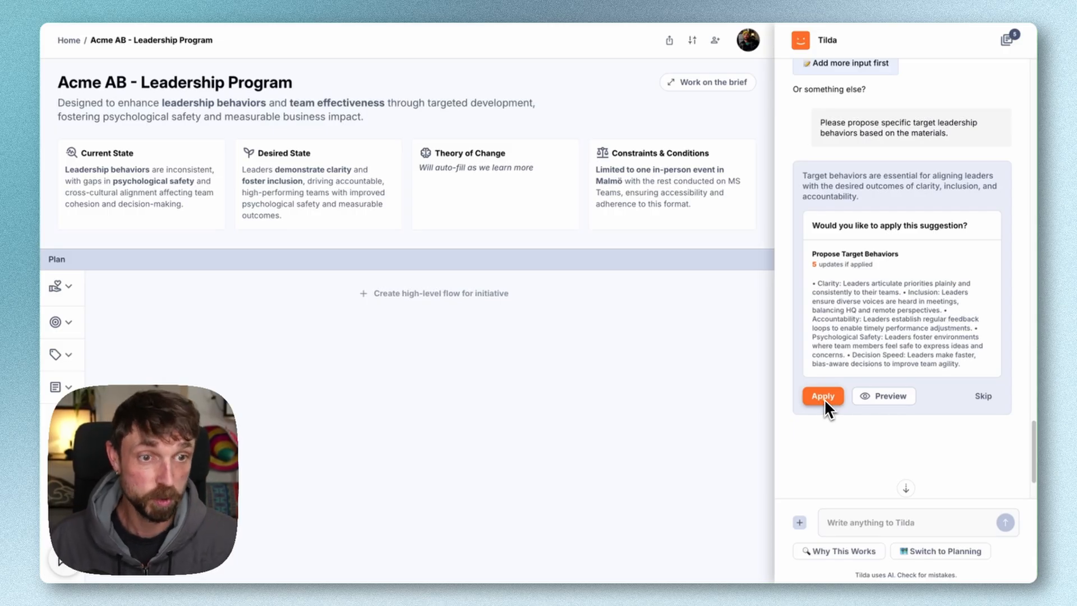
left_click(881, 397)
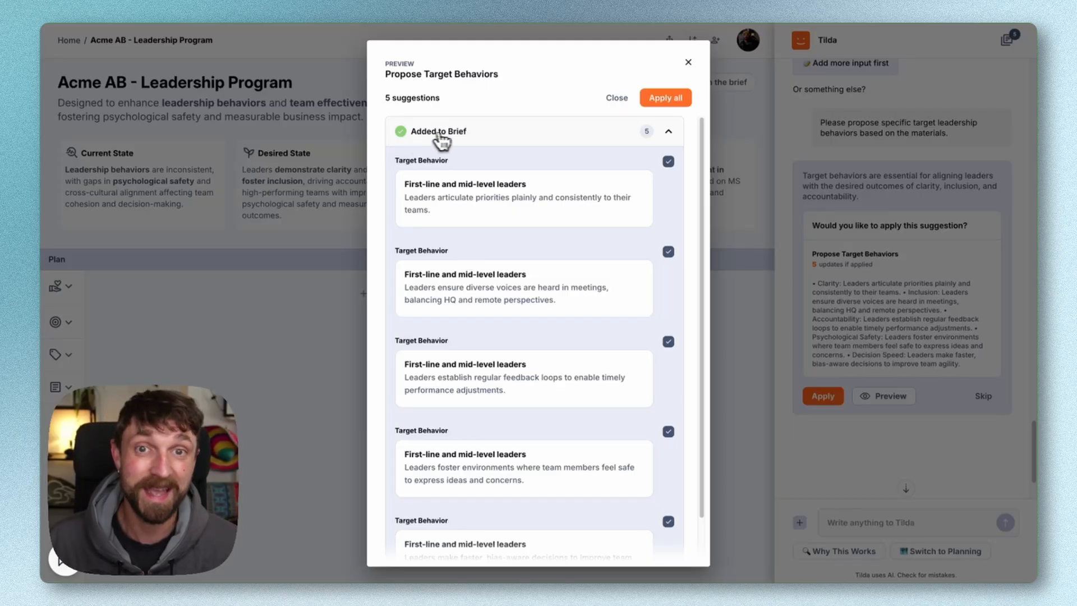
scroll(663, 199, "down", 1)
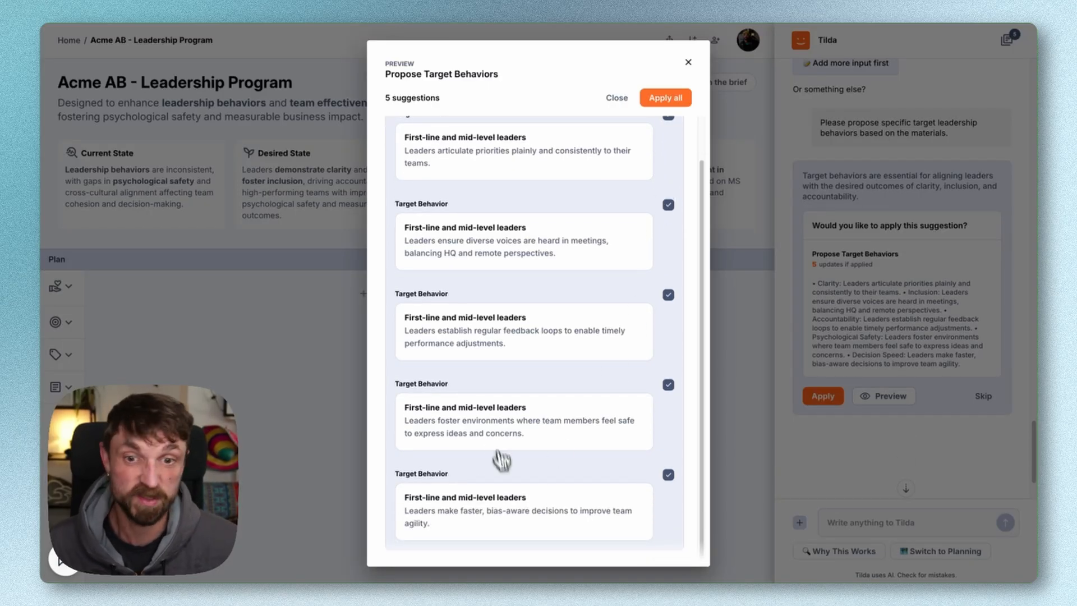
scroll(526, 350, "up", 1)
Exclude the behaviors on priorities, diverse voices, feedback loops and faster decisions, keeping only the one about feeling safe to express ideas
left_click(668, 161)
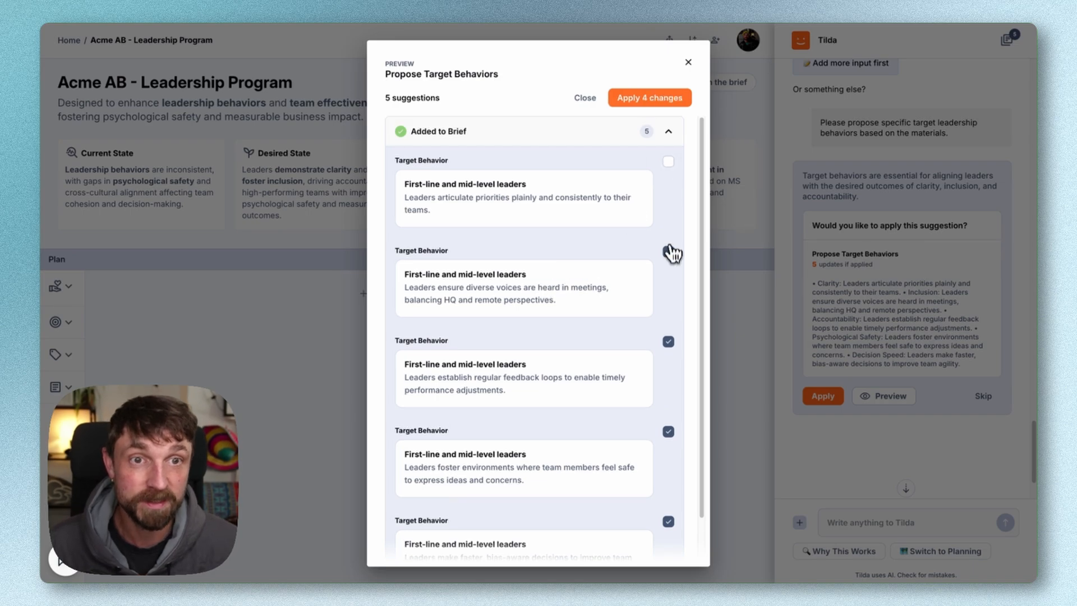
left_click(668, 251)
scroll(662, 323, "down", 1)
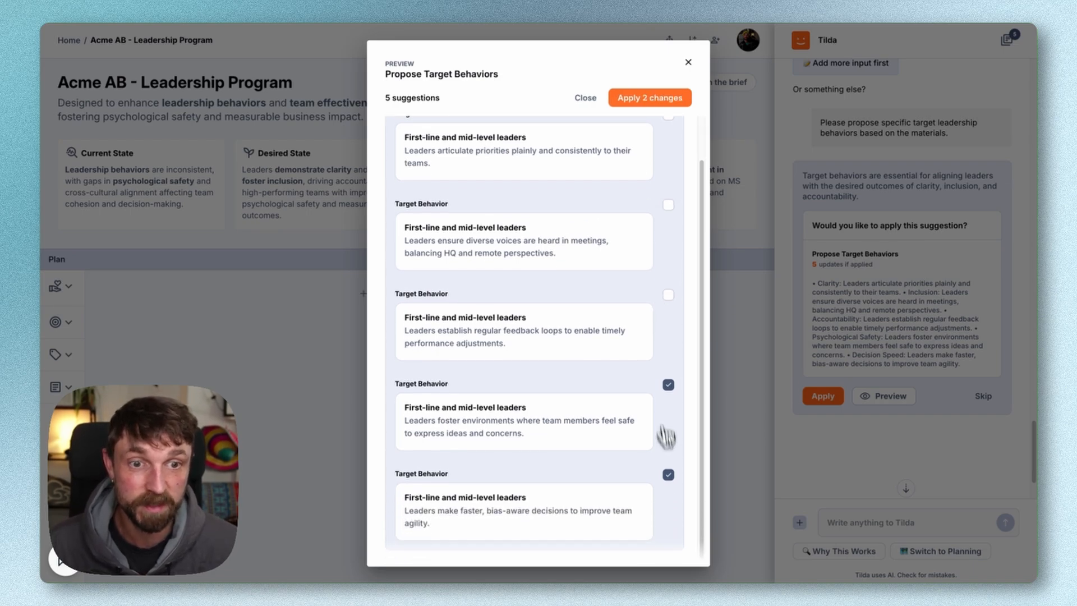
left_click(668, 475)
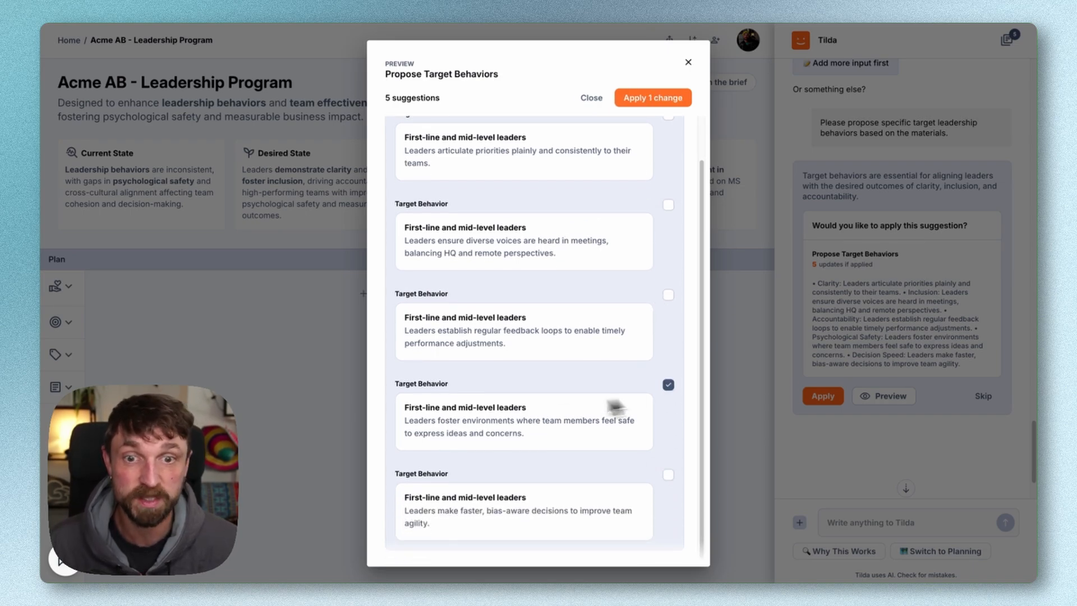
Apply the one selected target behavior, about leaders fostering environments where team members feel safe, to the brief
left_click_drag(405, 407, 525, 433)
left_click(505, 429)
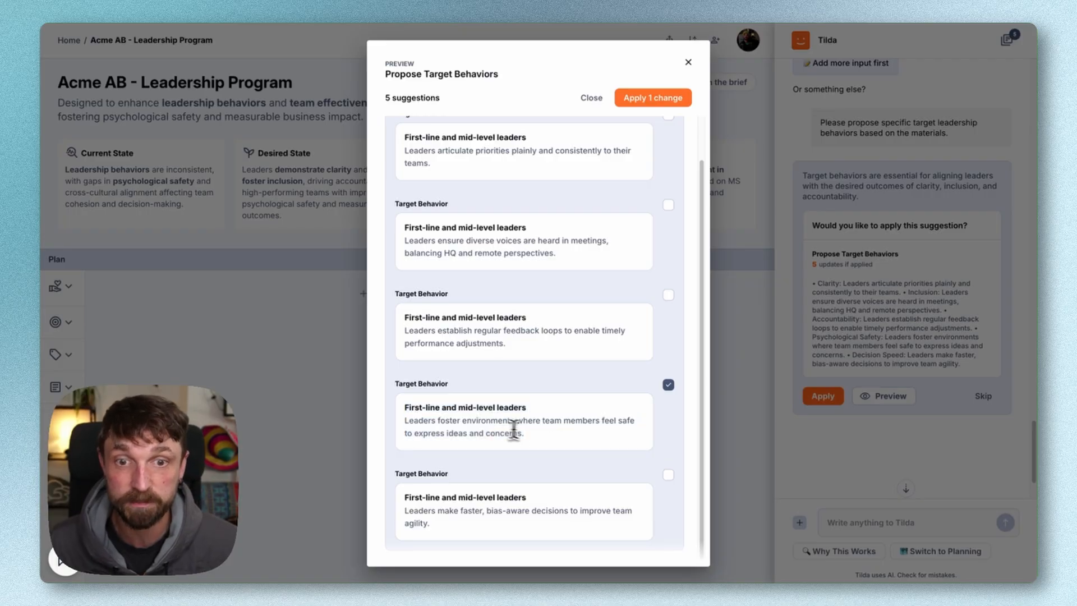
left_click(656, 100)
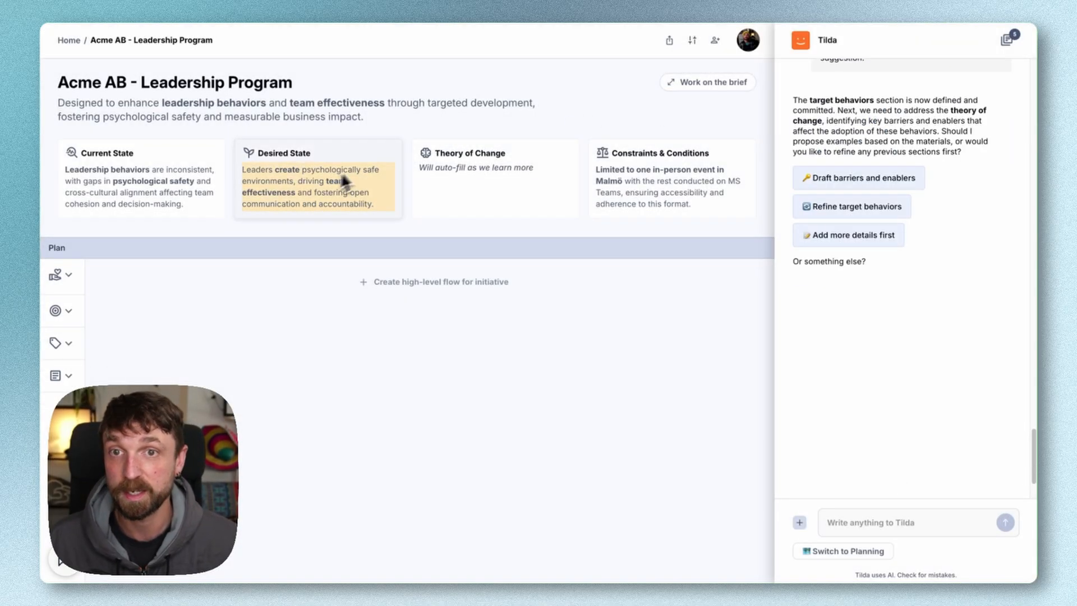
Review the full brief from Current State through Constraints & Conditions, and return to the Acme AB - Leadership Program overview
left_click(684, 85)
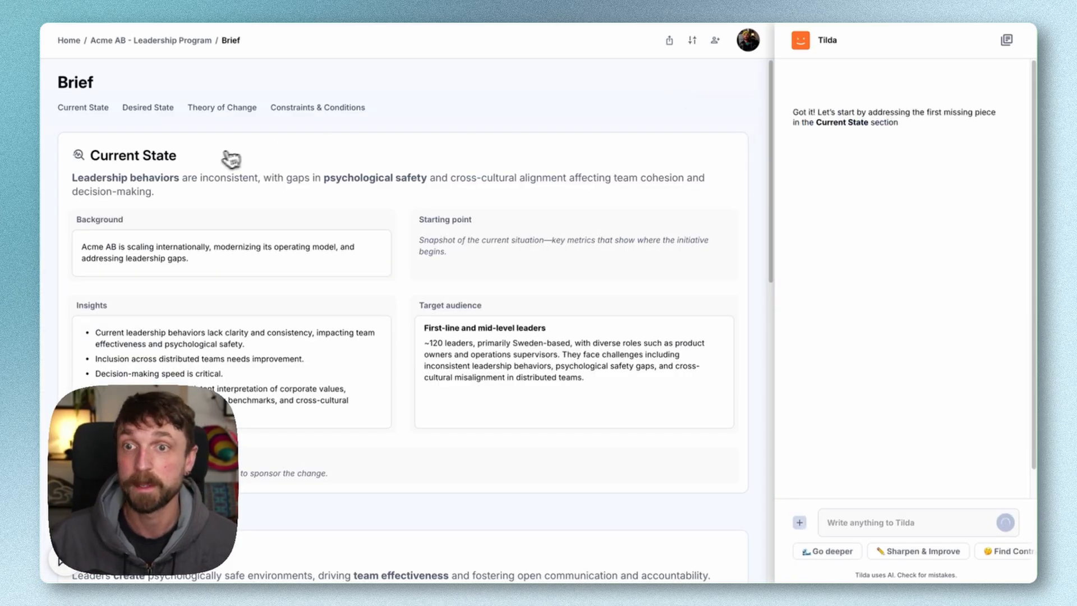
scroll(225, 175, "down", 2)
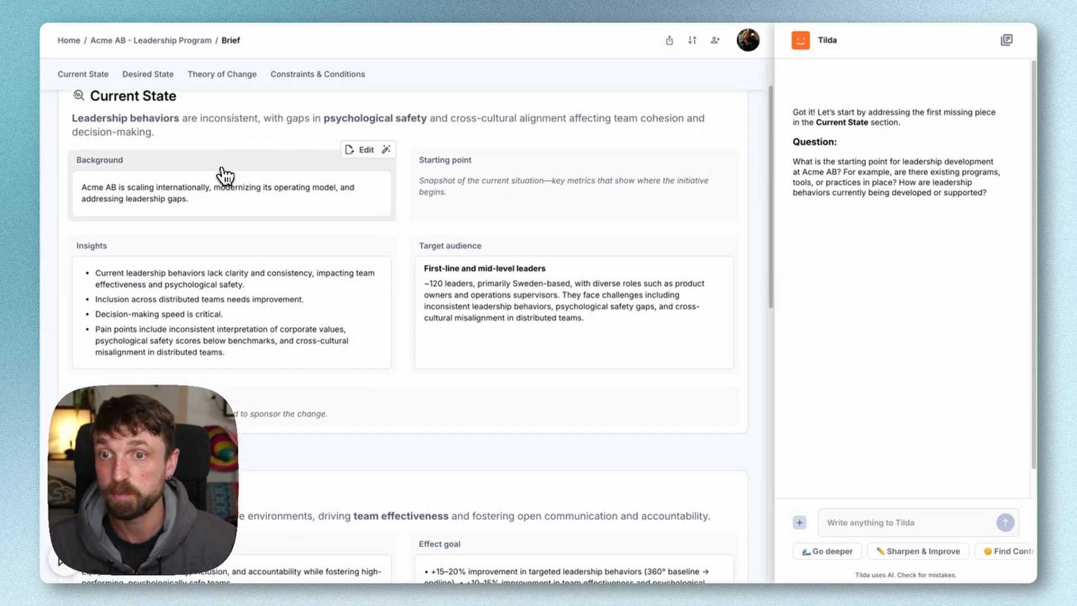
scroll(224, 176, "down", 5)
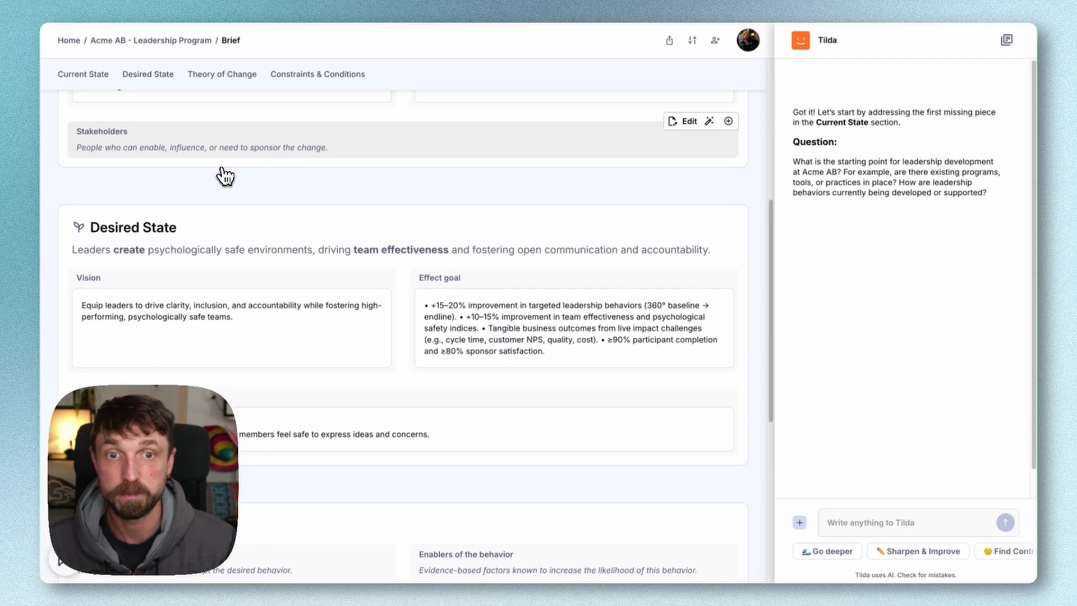
scroll(224, 175, "down", 8)
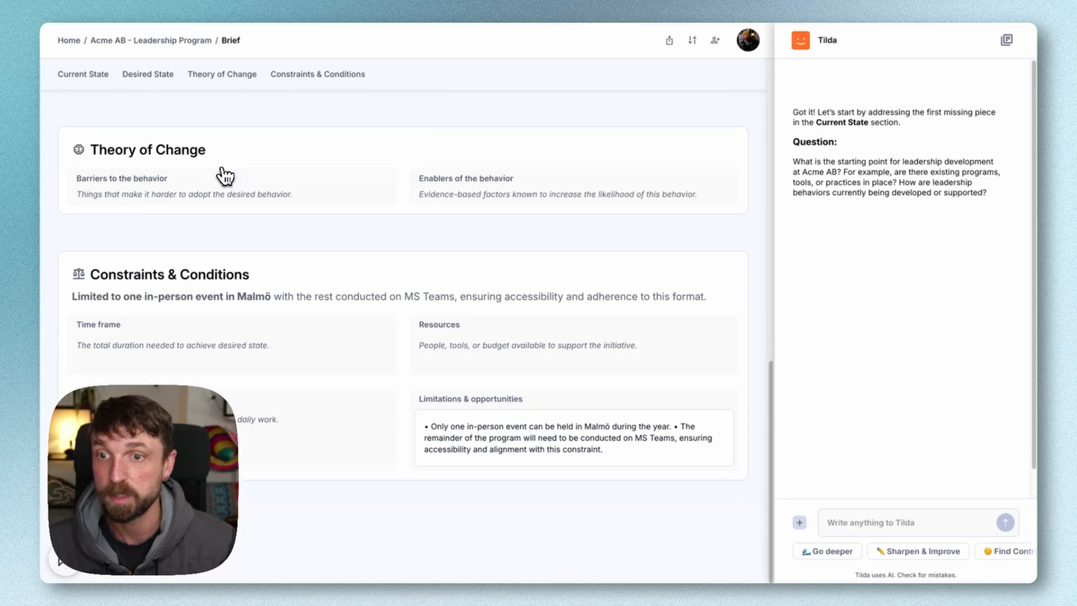
scroll(225, 175, "up", 15)
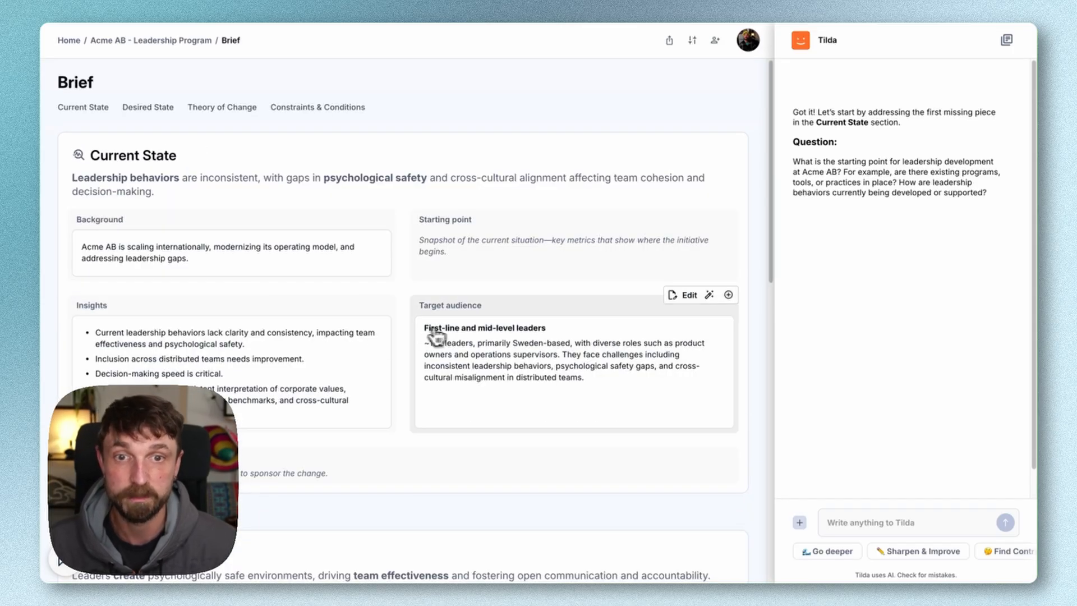
left_click(149, 40)
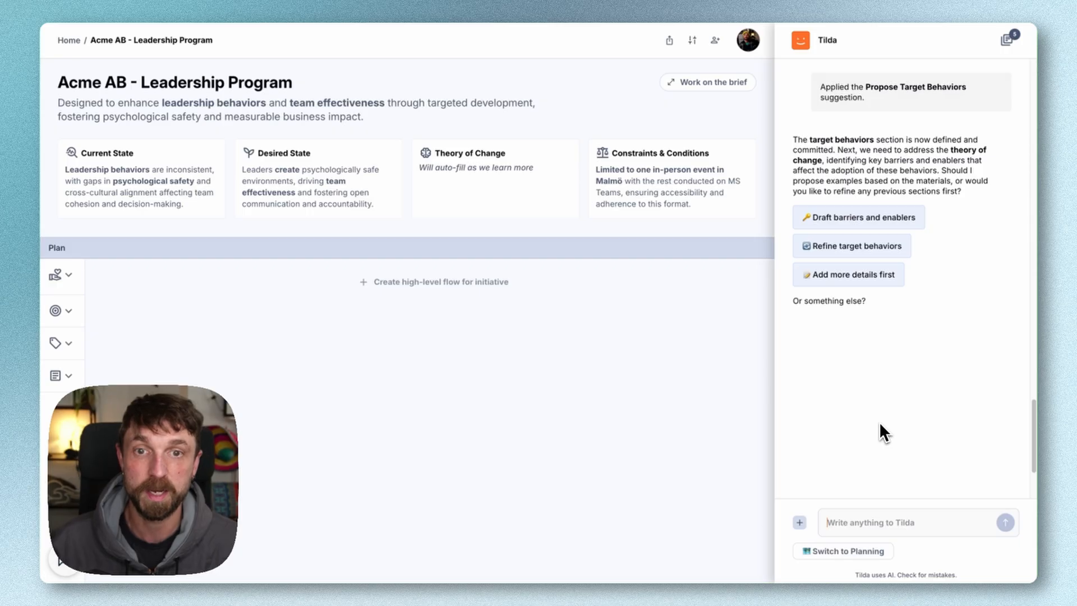
Ask the assistant "what about the theory of change? give me some suggestions"
type("what about the")
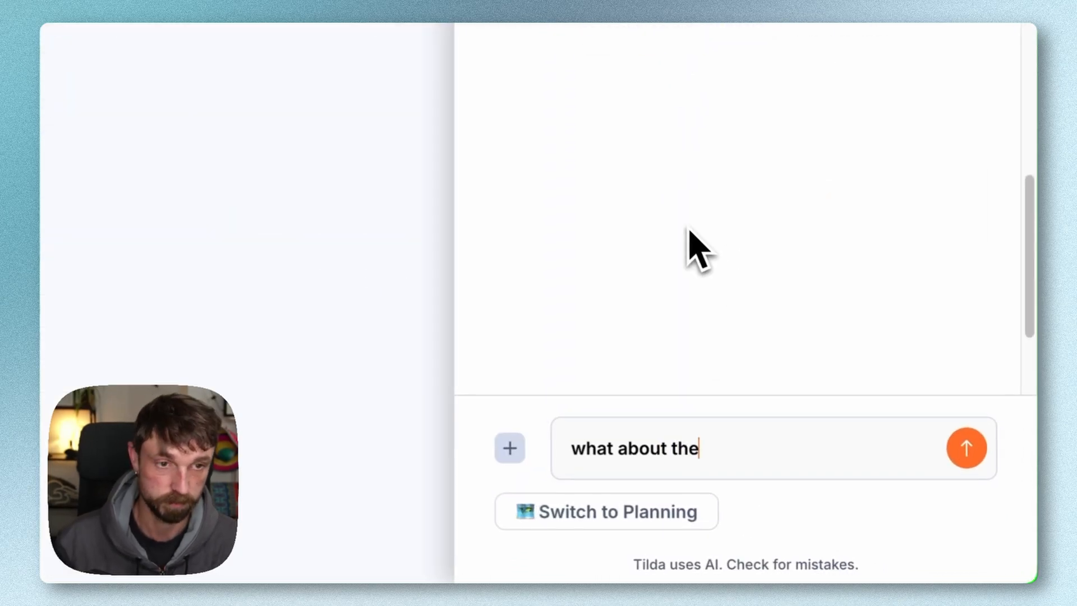
type(" theory of change? fi")
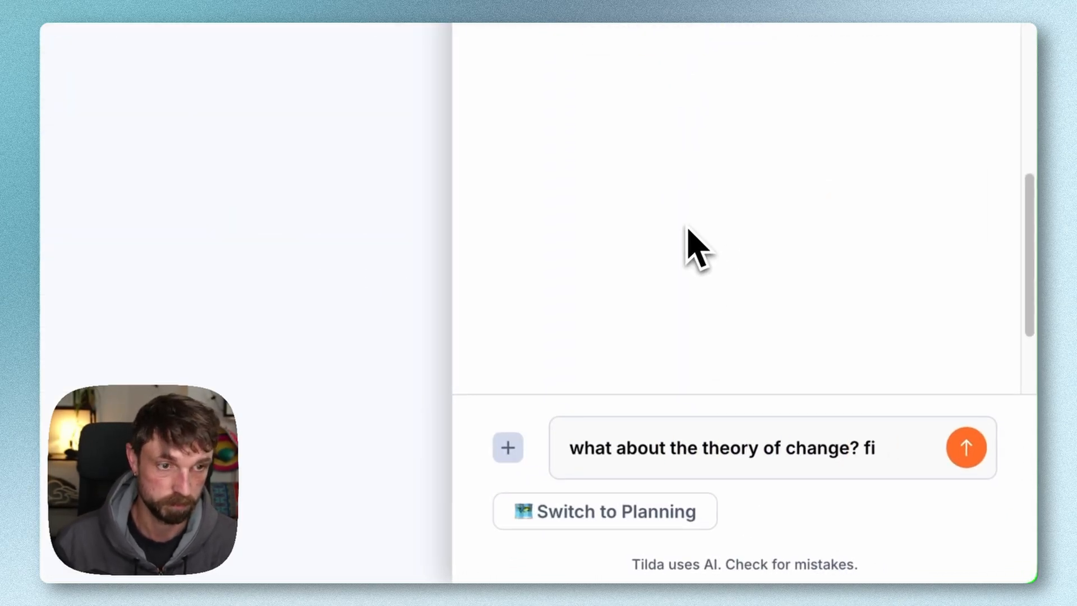
key("BackSpace")
key("BackSpace")
type("give me some suggestions")
key("Return")
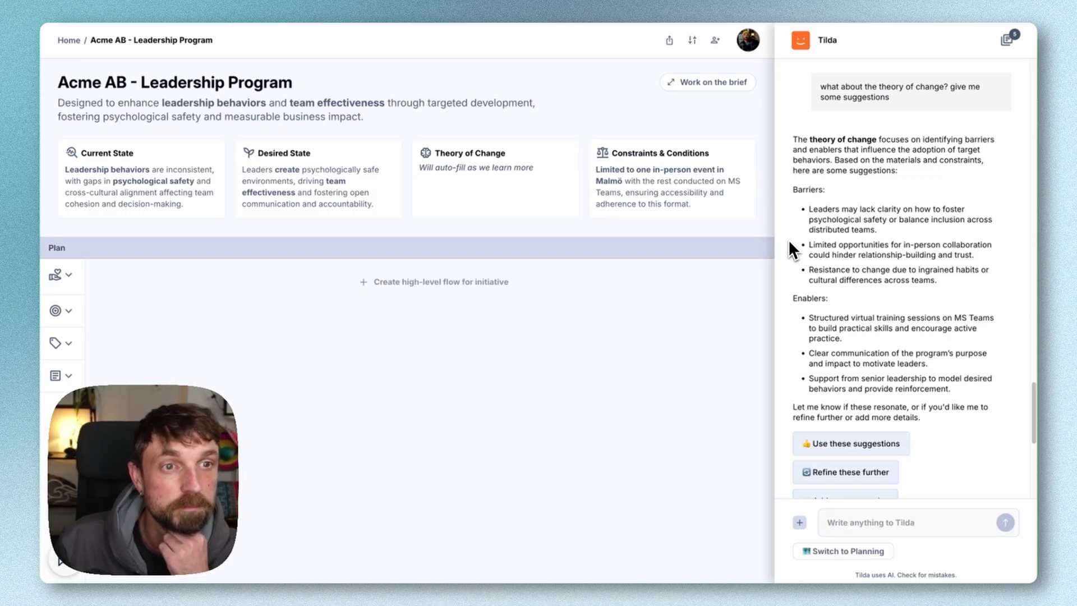
Accept the suggested theory of change, preview its barriers and enablers, and apply all of them to the brief
scroll(789, 239, "down", 1)
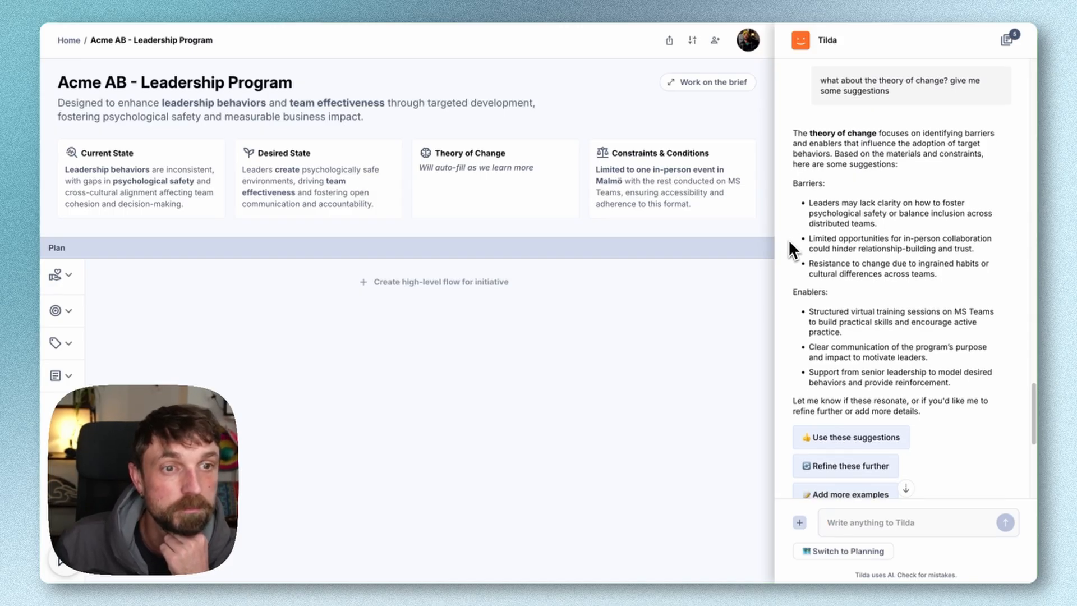
scroll(789, 239, "down", 1)
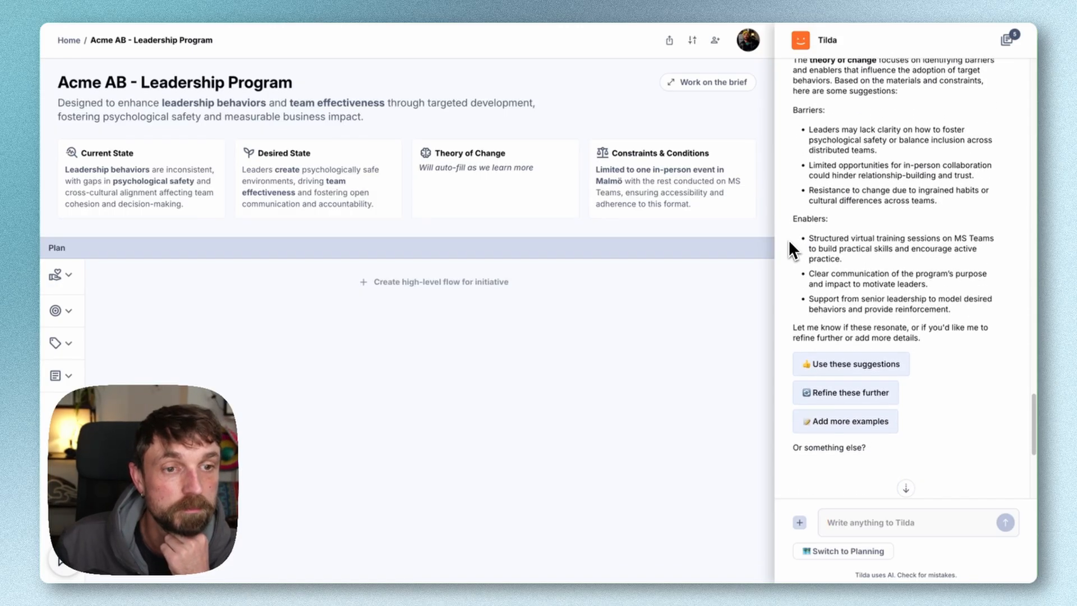
scroll(789, 239, "down", 1)
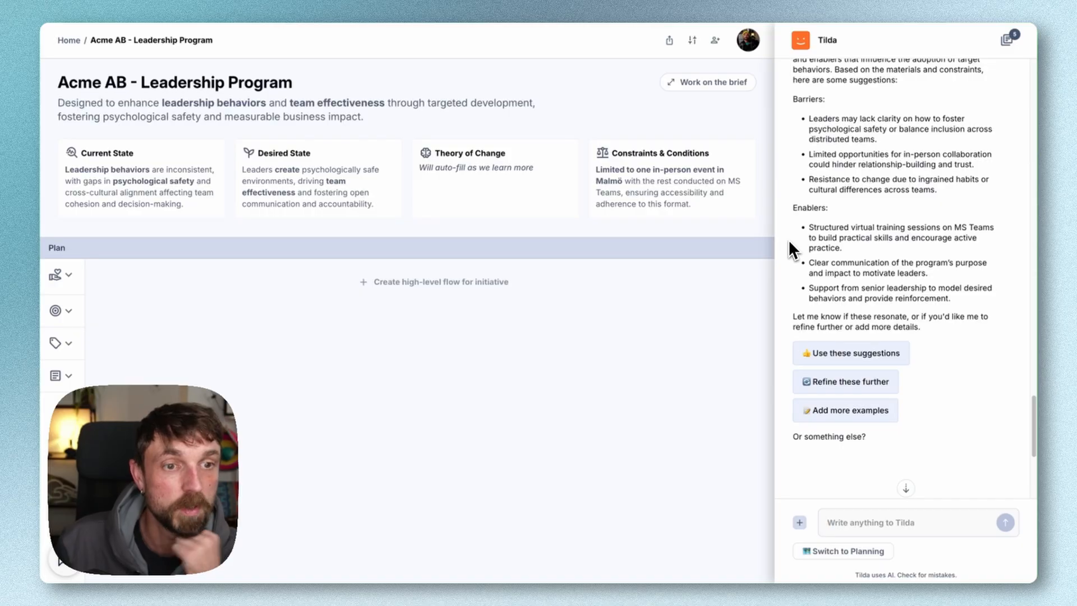
left_click(841, 354)
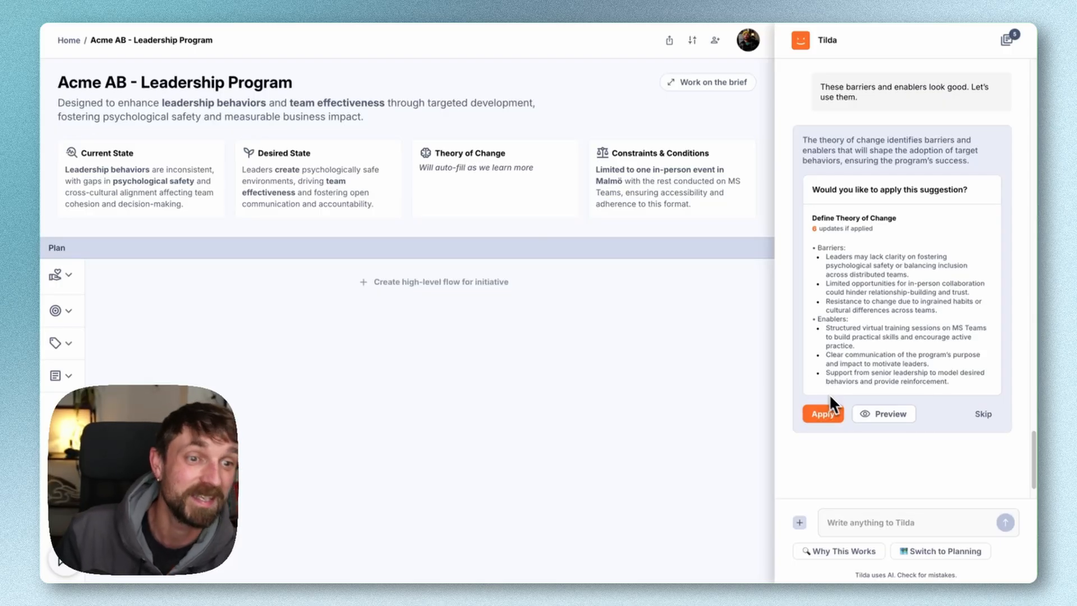
left_click(873, 417)
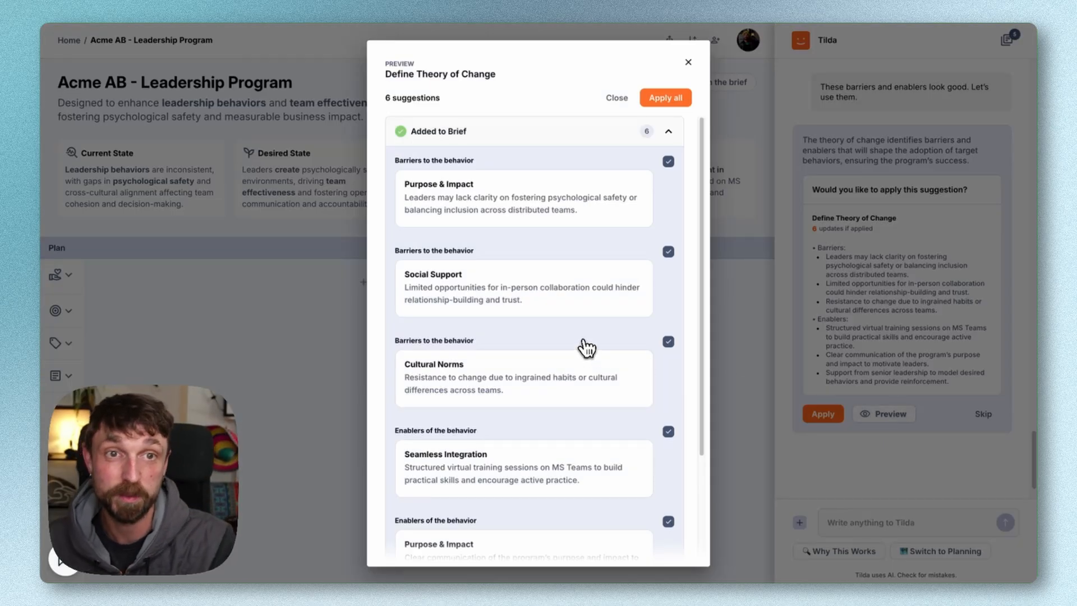
scroll(584, 344, "down", 2)
left_click(665, 98)
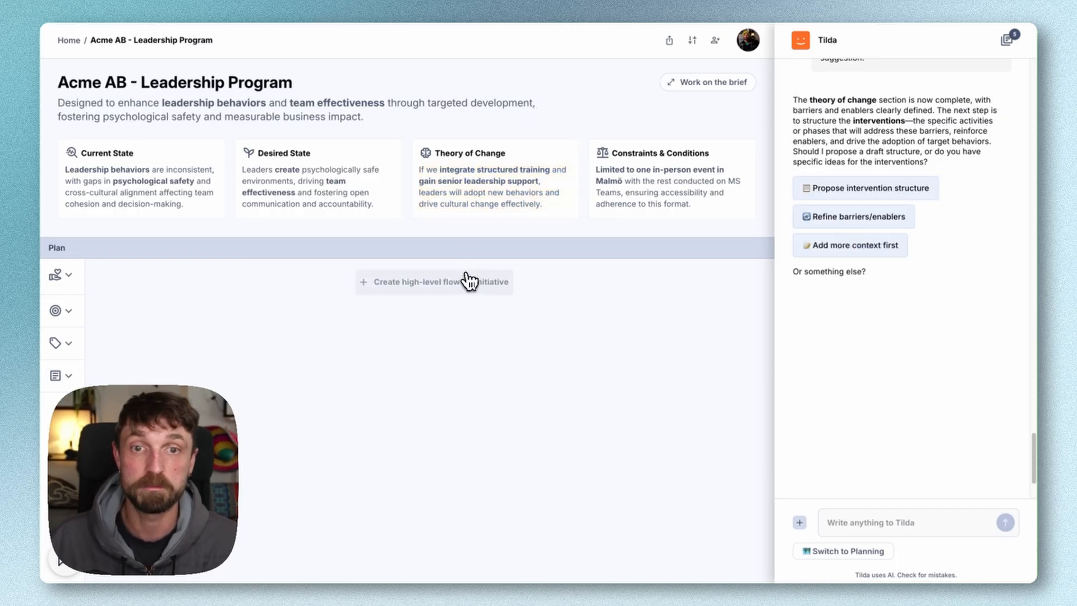
Request a draft intervention structure and tell the assistant to have the in-person event in the middle, so people have something to work towards
left_click(840, 193)
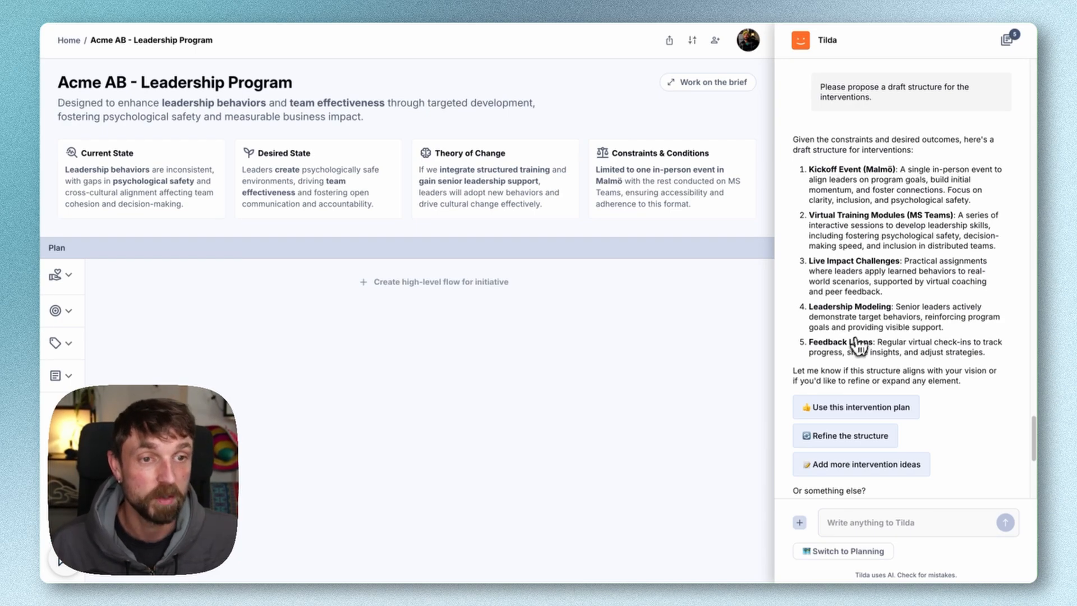
scroll(853, 353, "down", 1)
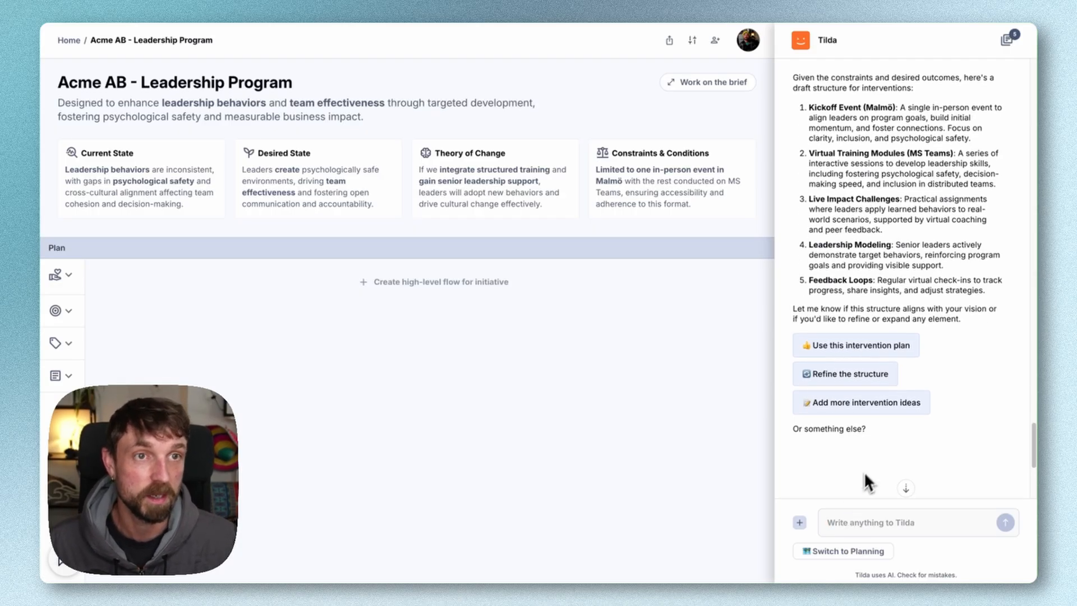
type("let's have the ")
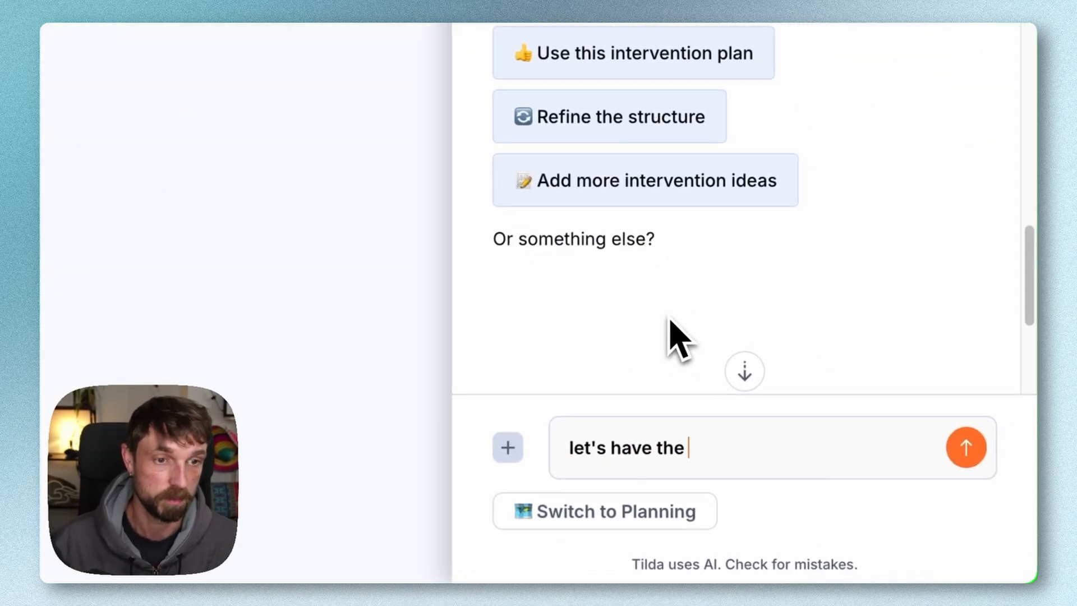
type("in-person event in the middl")
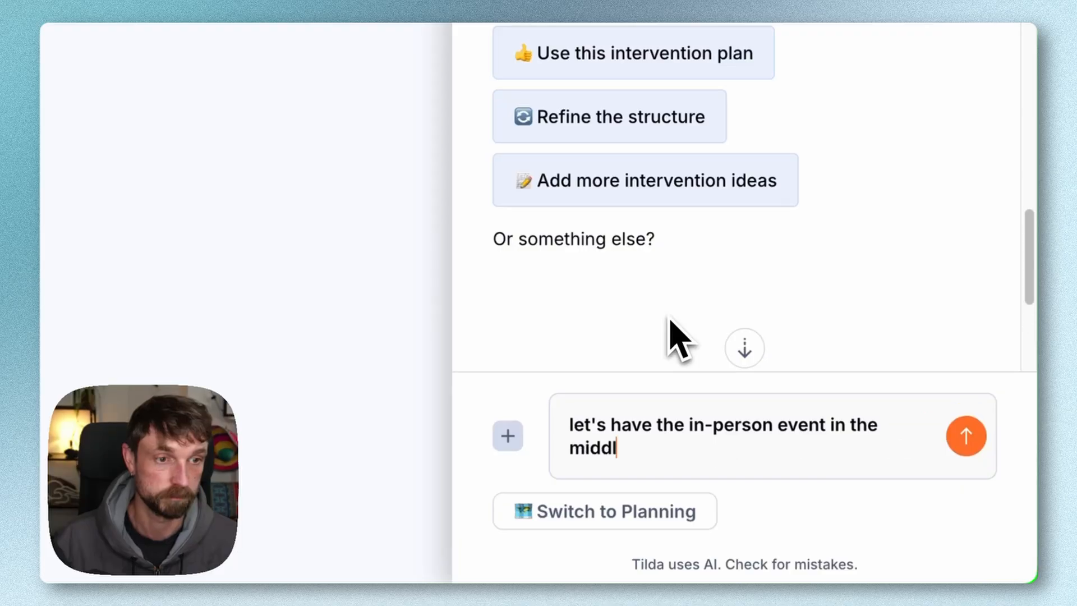
type("e, so people have something to work ")
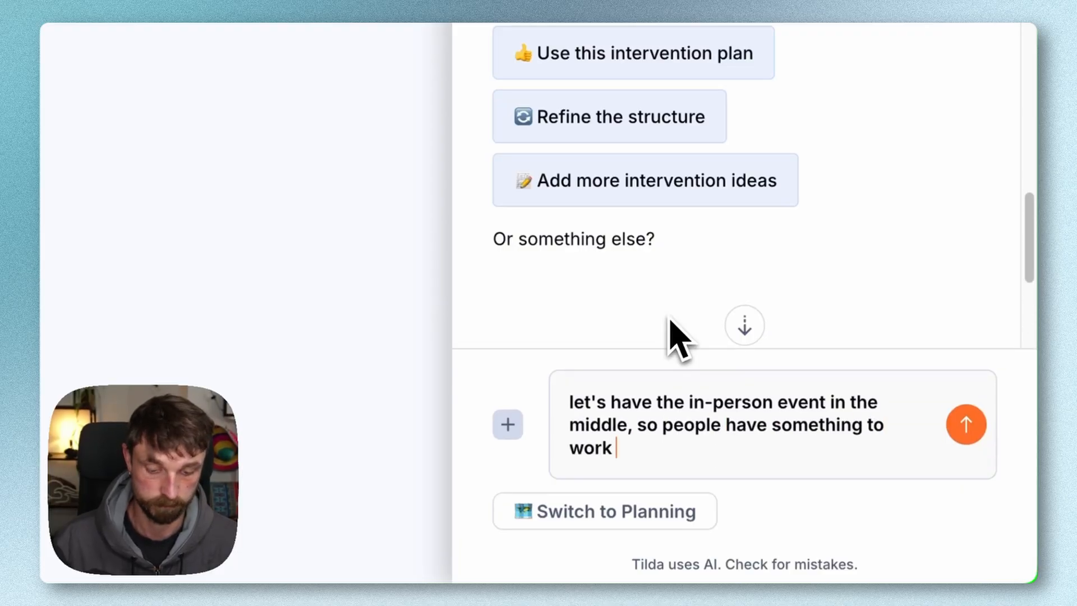
type("towards")
key("Return")
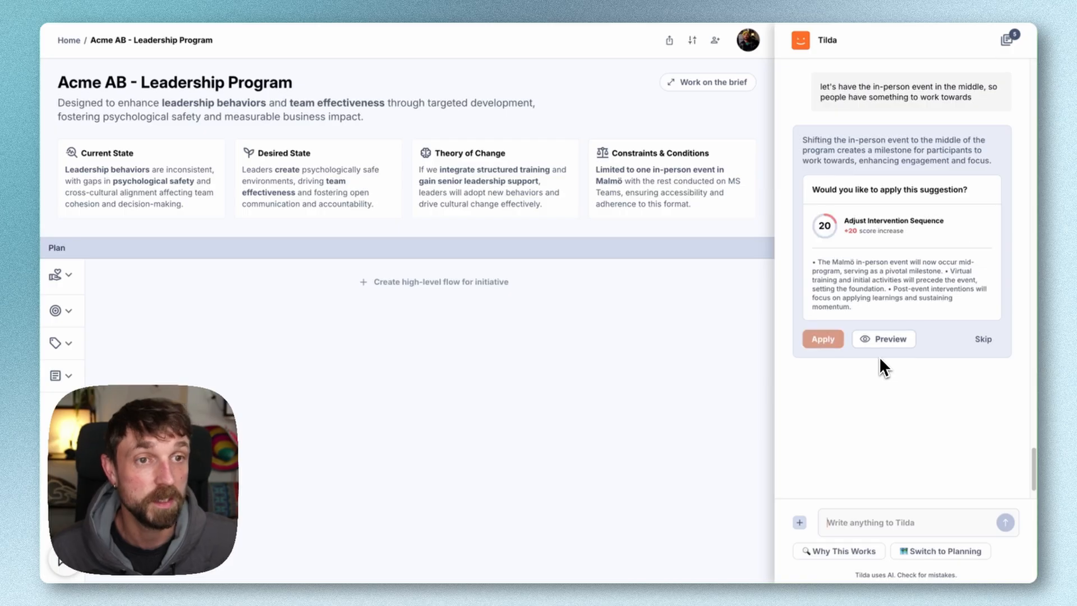
Preview the adjusted intervention sequence with its virtual training, Malmö event and feedback loops, and apply all changes to the plan
left_click(886, 340)
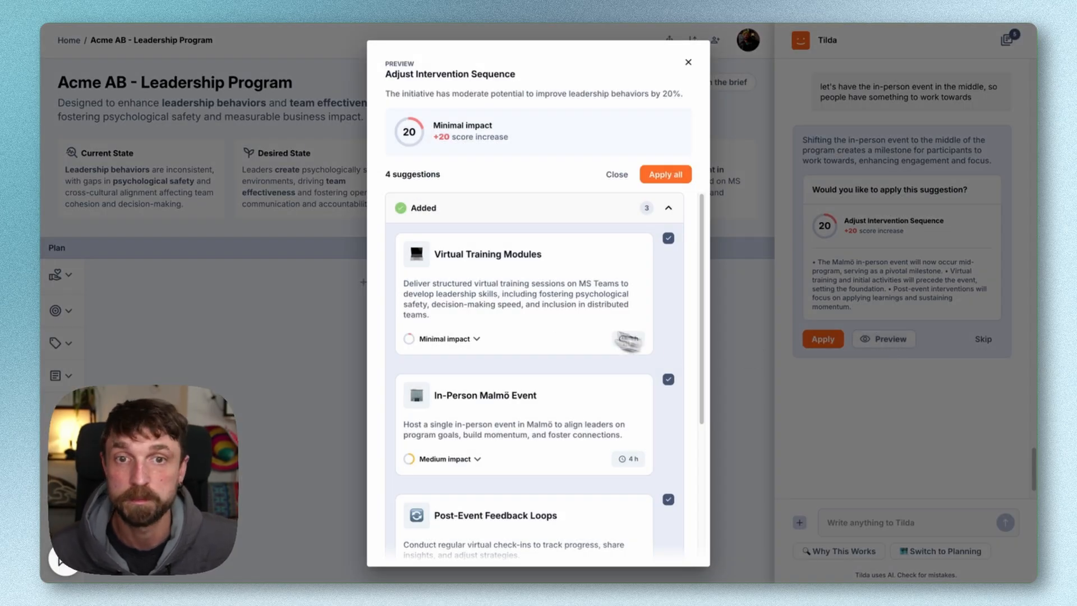
scroll(477, 311, "down", 1)
scroll(477, 311, "down", 1)
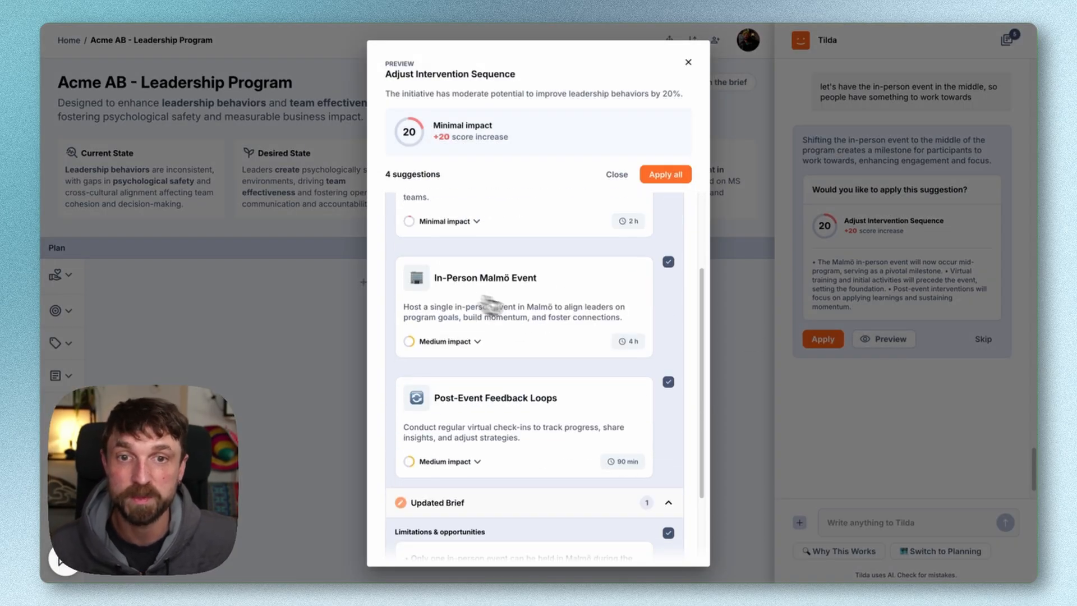
scroll(469, 337, "down", 2)
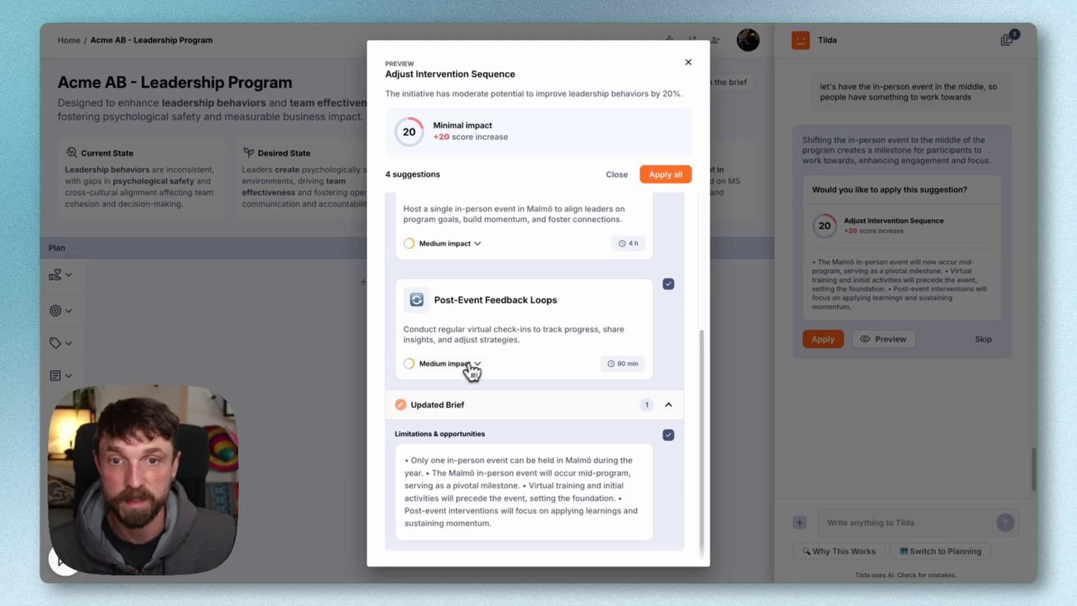
left_click(666, 175)
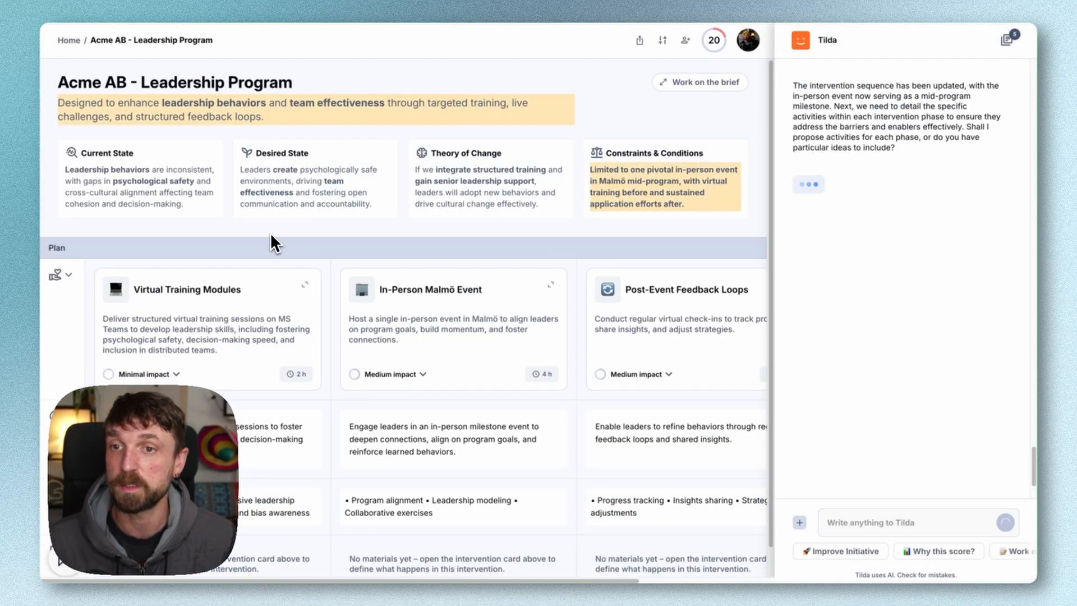
Start adding a new intervention at the end of the plan, after Post-Event Feedback Loops
scroll(244, 305, "right", 2)
scroll(240, 315, "right", 3)
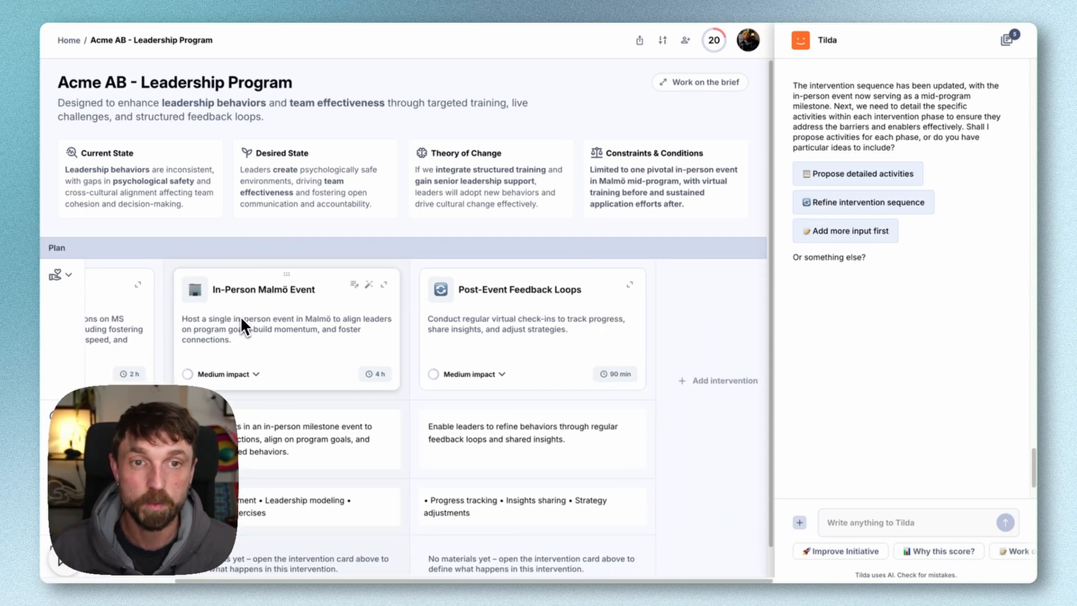
scroll(240, 315, "left", 4)
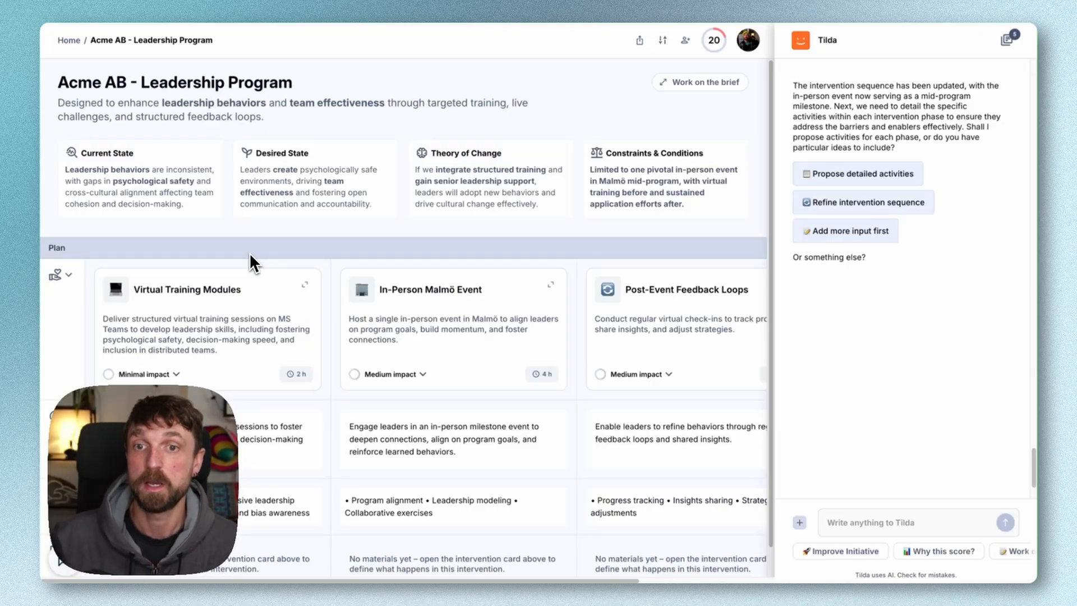
scroll(250, 255, "down", 1)
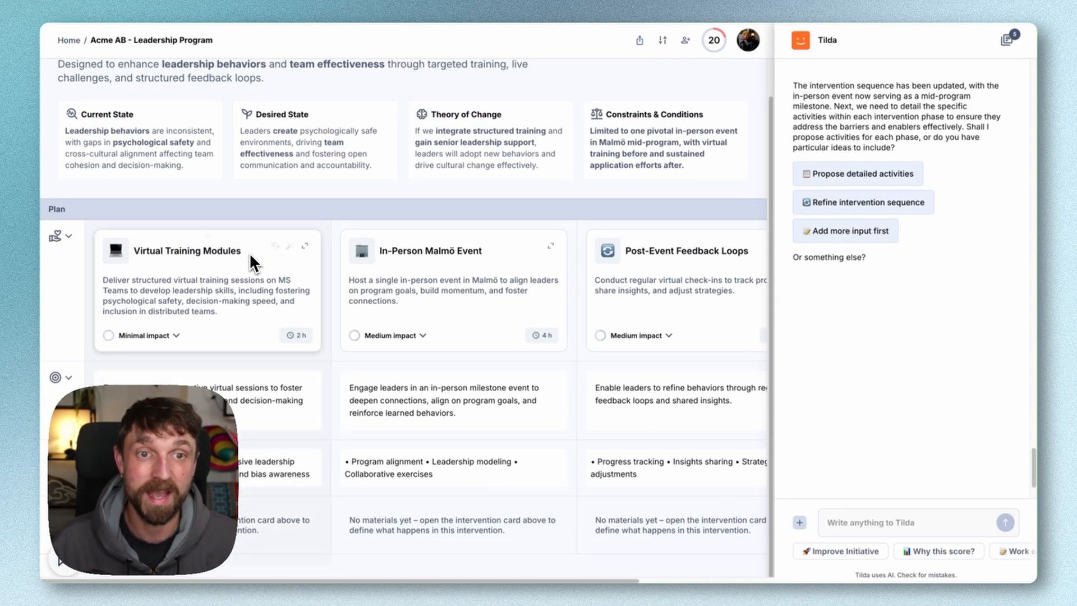
scroll(250, 255, "right", 3)
left_click(718, 354)
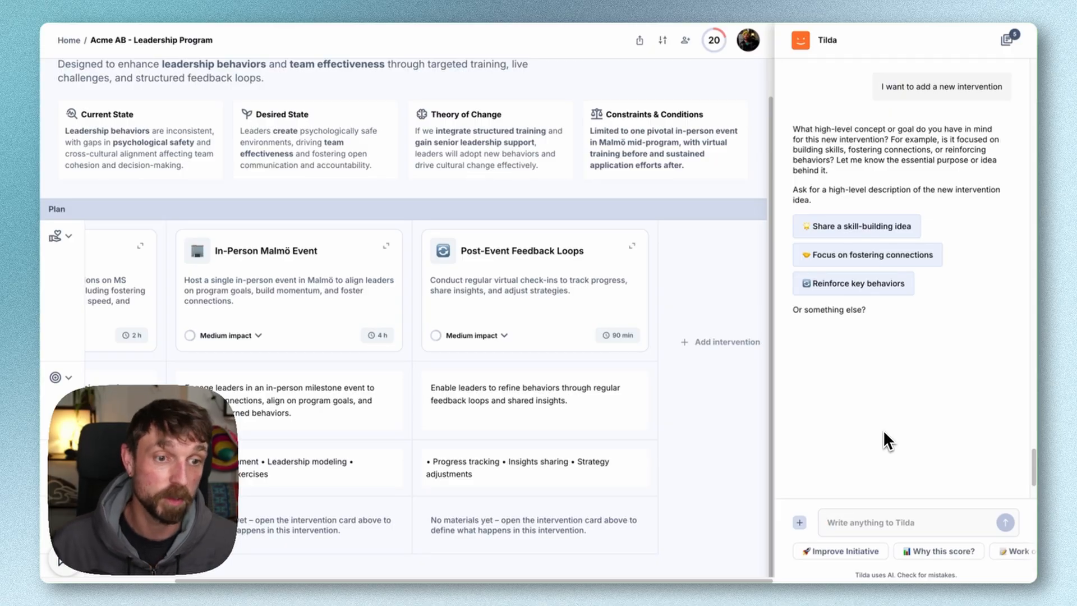
Tell the assistant to connect to the internal knowledge base for participants' continual learning support and that an AI chatbot will be built from this info
type("let's ")
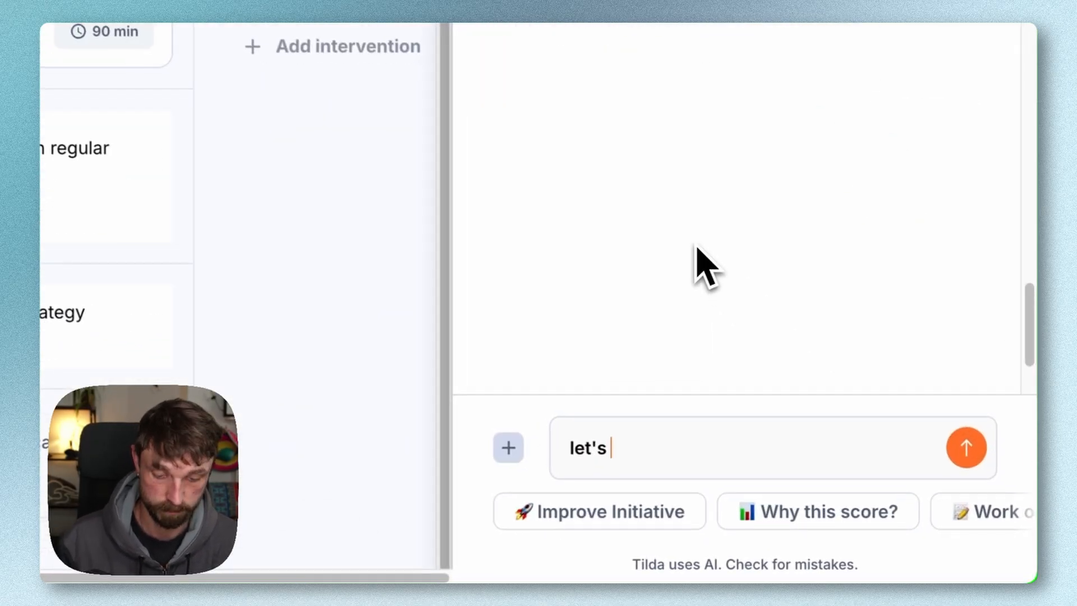
type("connect to our intern")
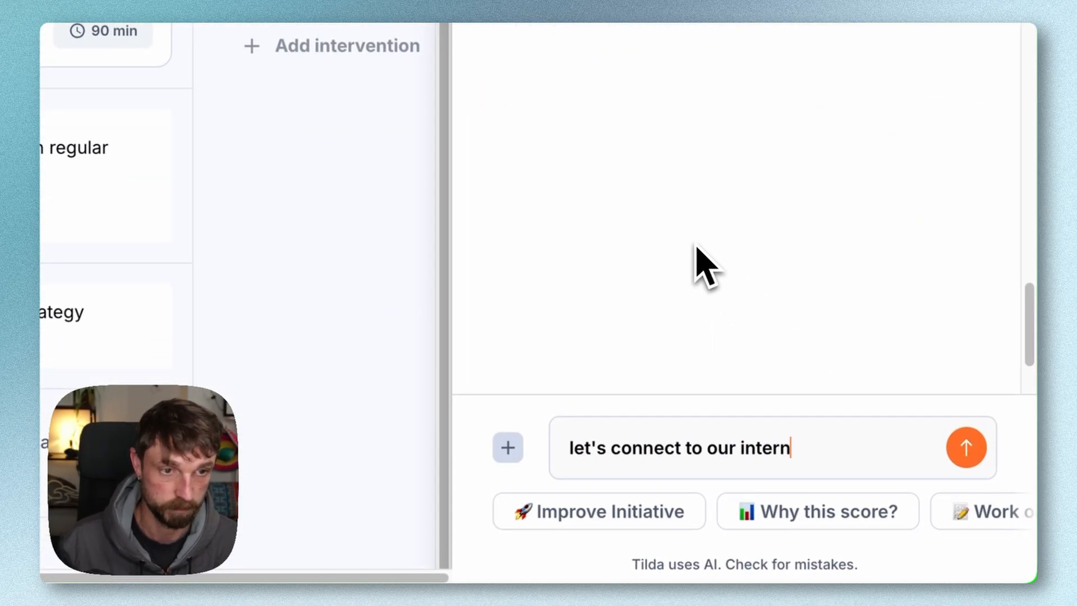
type("al knowledge base to provide ")
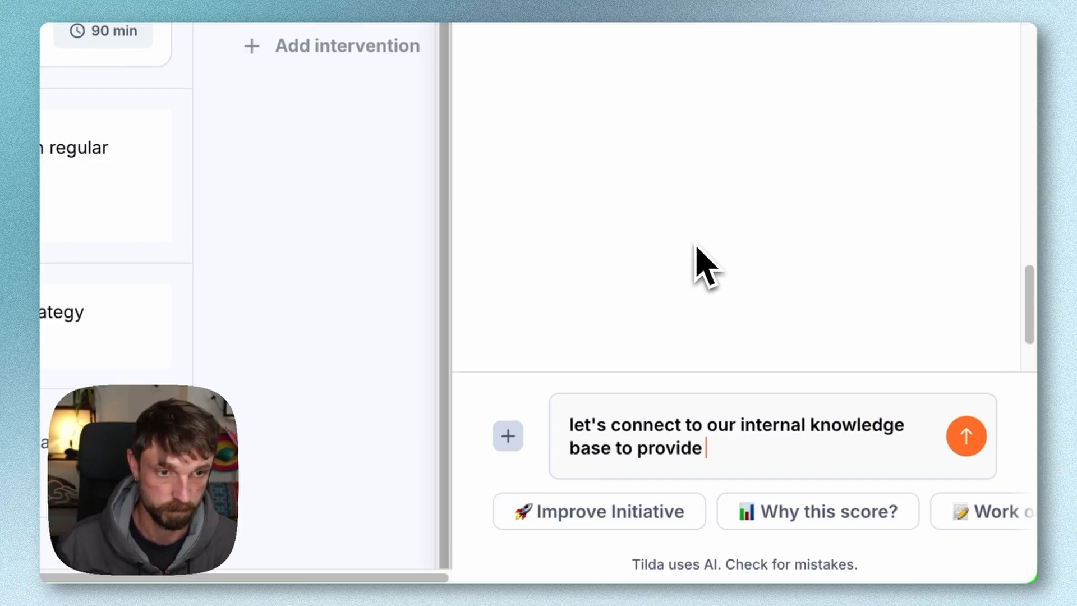
type("continual learning support ")
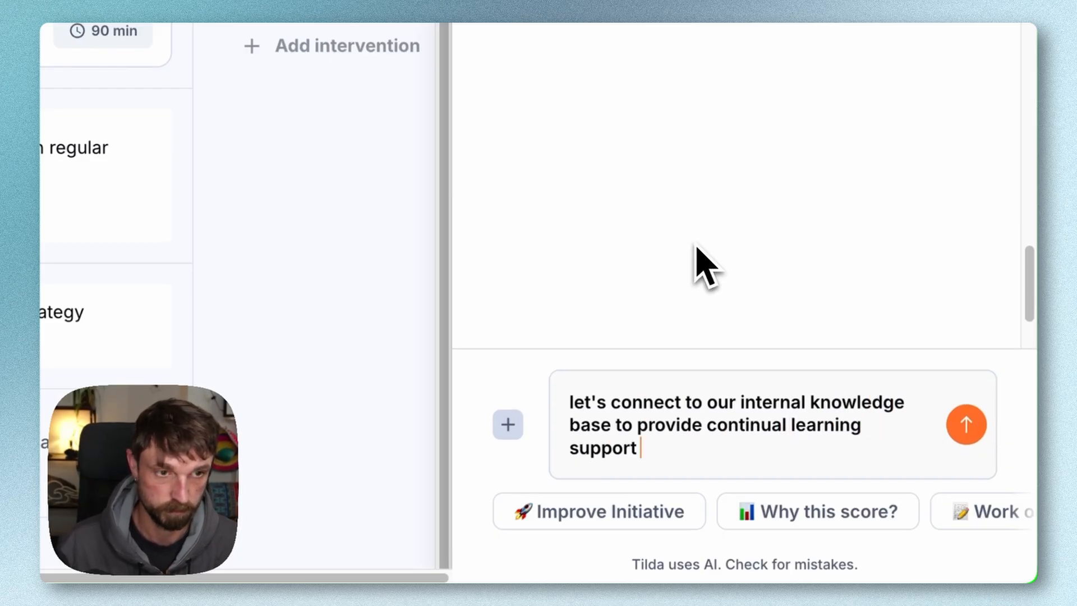
type("for the particiaptns - ")
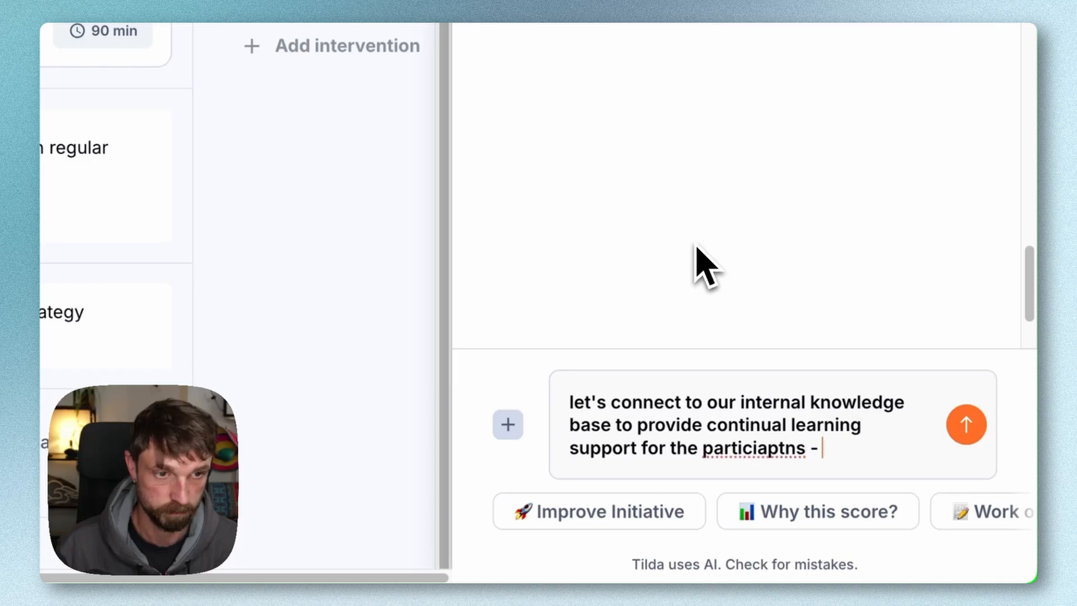
type("and we'll build an AI chatbot from this info")
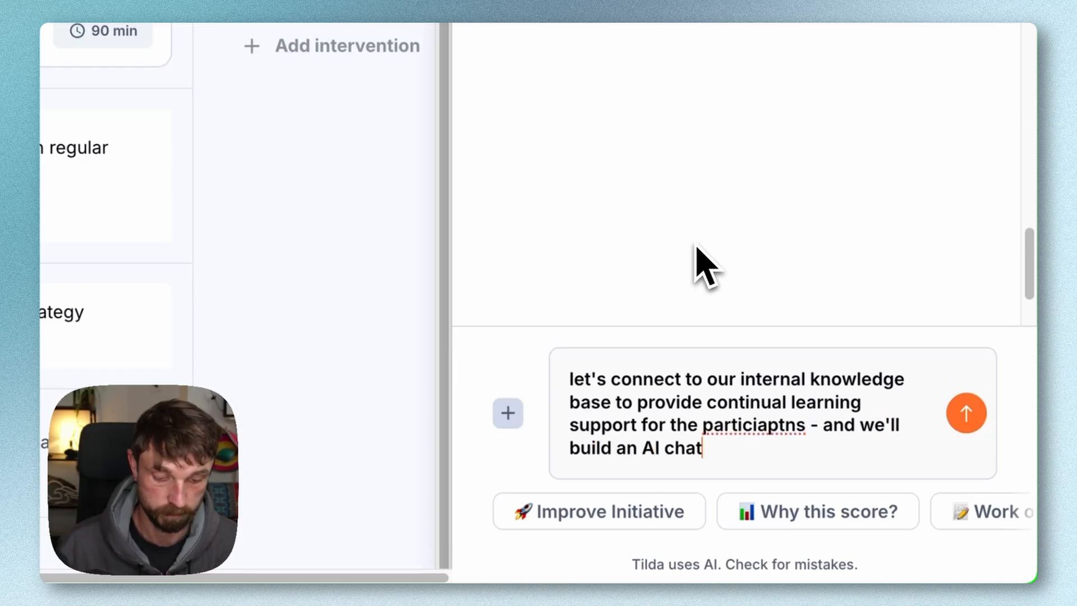
key("Return")
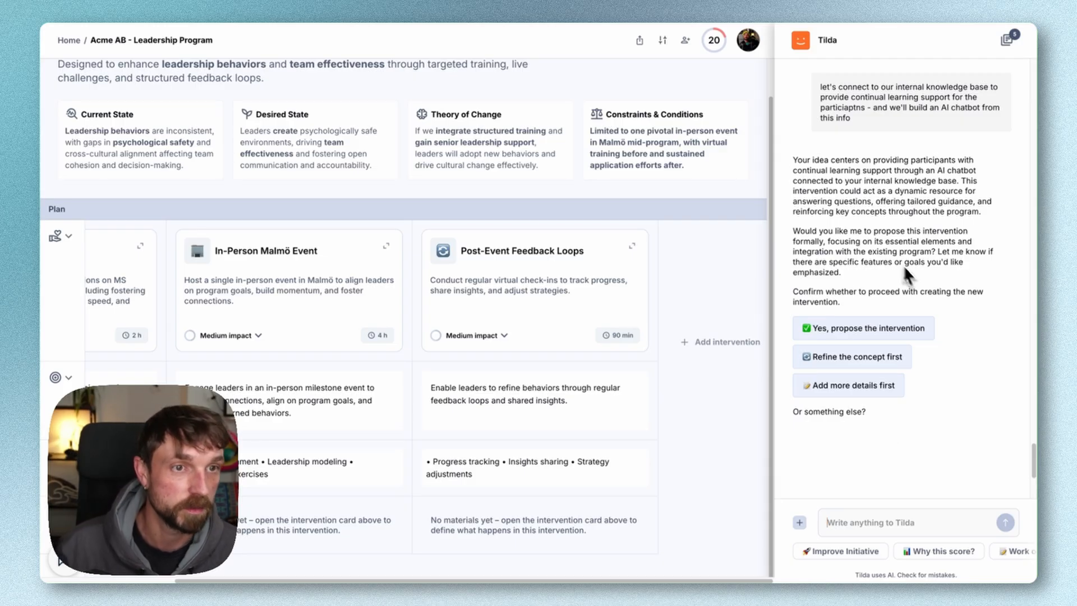
Have the assistant propose the AI chatbot intervention, apply it, and place it between Virtual Training Modules and In-Person Malmö Event
left_click(854, 327)
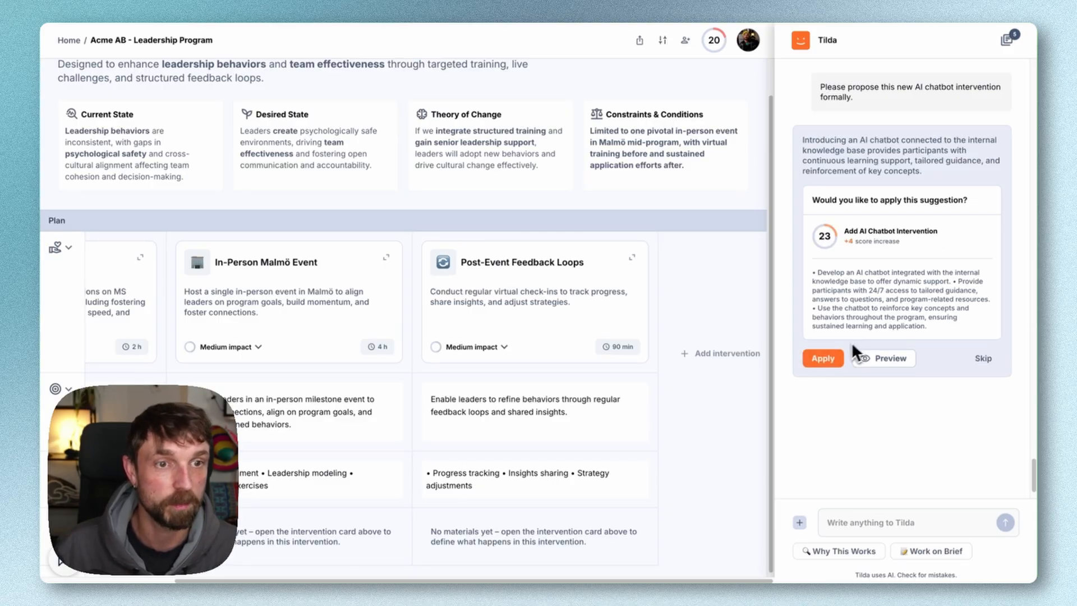
left_click(823, 359)
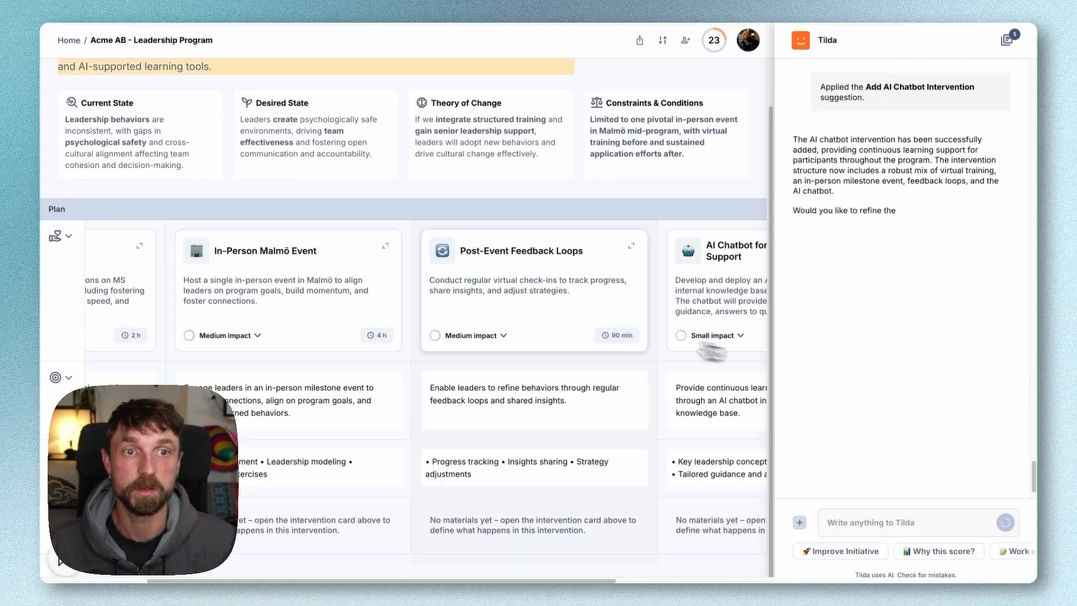
scroll(607, 333, "right", 2)
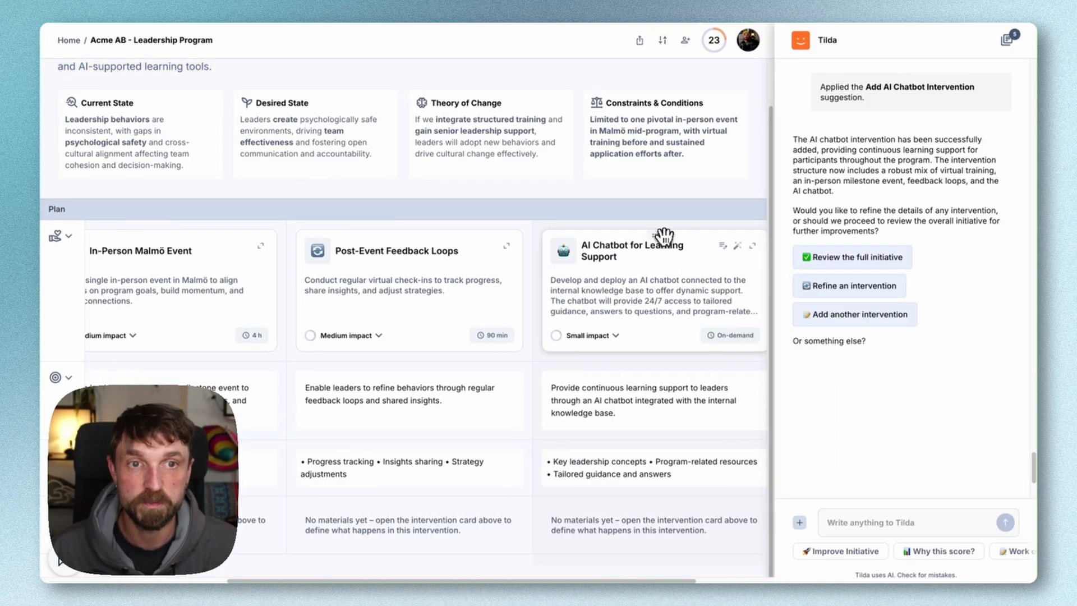
left_click_drag(664, 236, 460, 255)
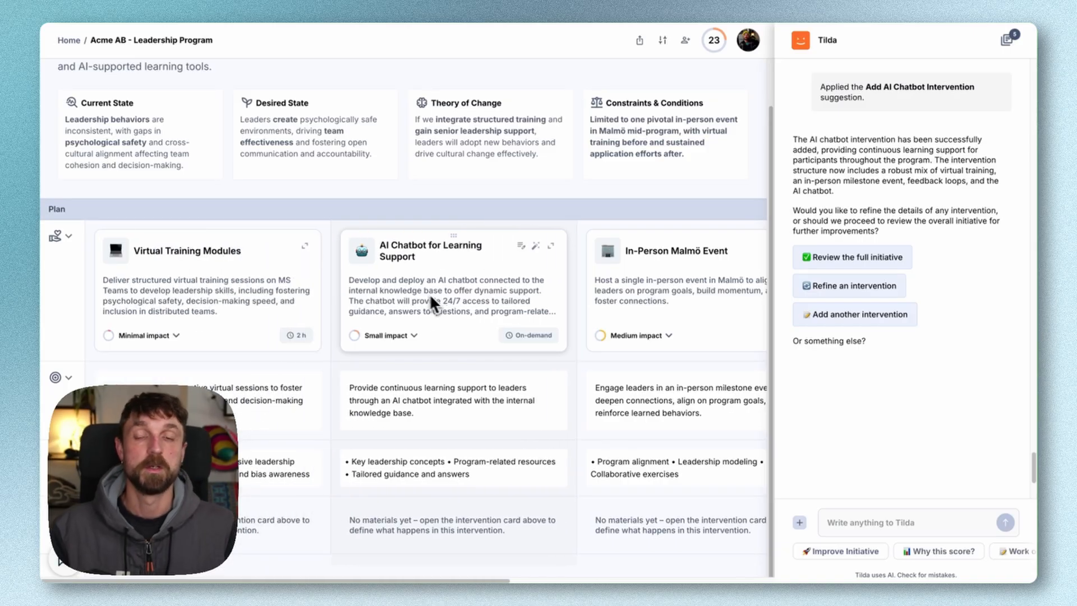
Create a step-by-step content draft for In-Person Malmö Event without extra instructions and review the generated steps
scroll(362, 280, "right", 3)
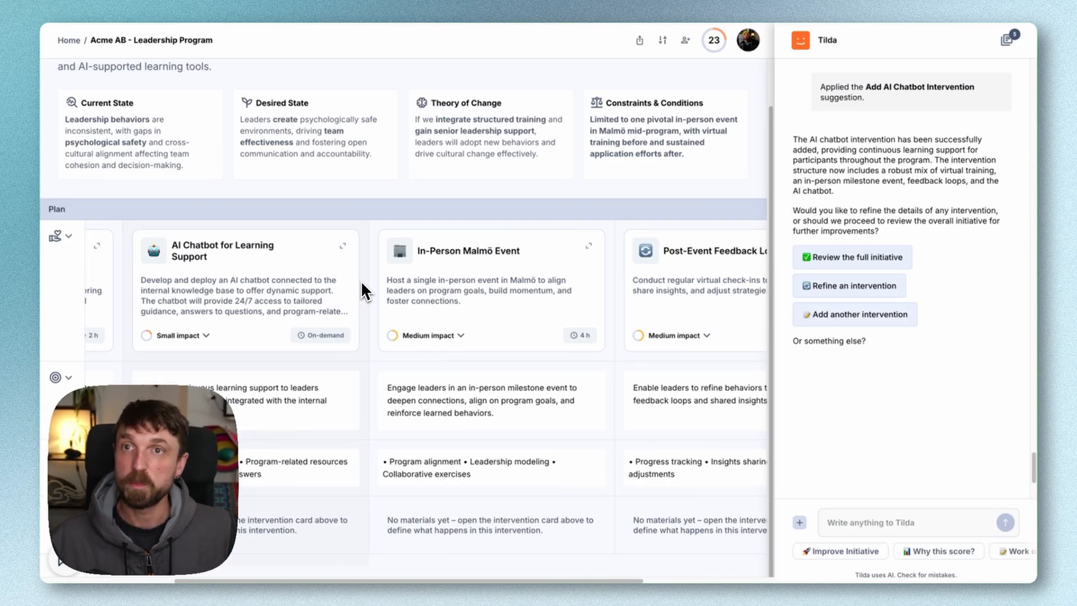
scroll(361, 281, "up", 1)
scroll(361, 280, "down", 1)
scroll(361, 281, "left", 1)
scroll(361, 280, "left", 3)
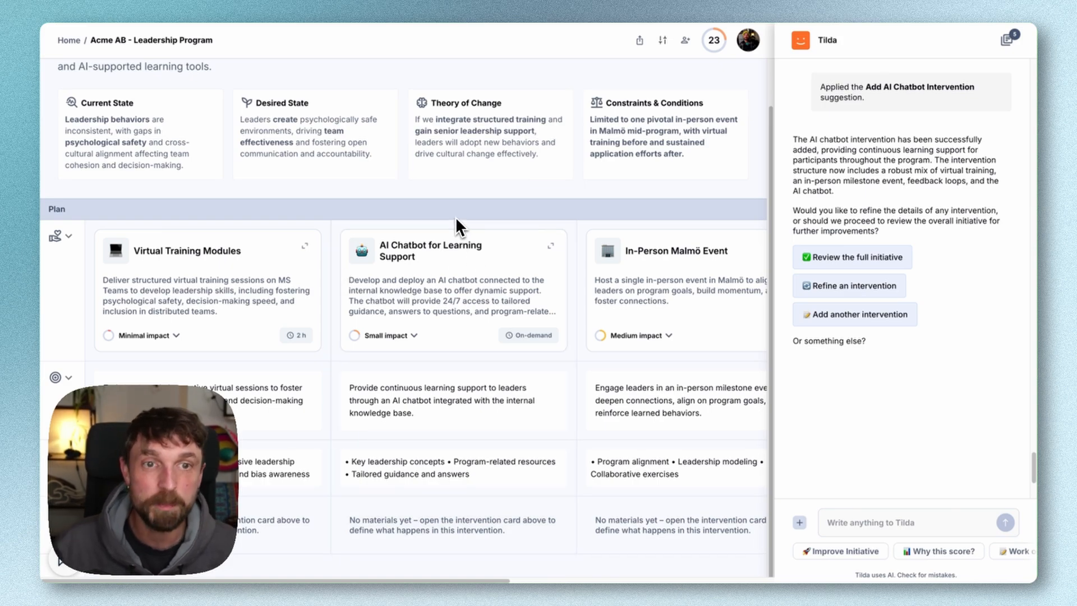
scroll(426, 235, "right", 2)
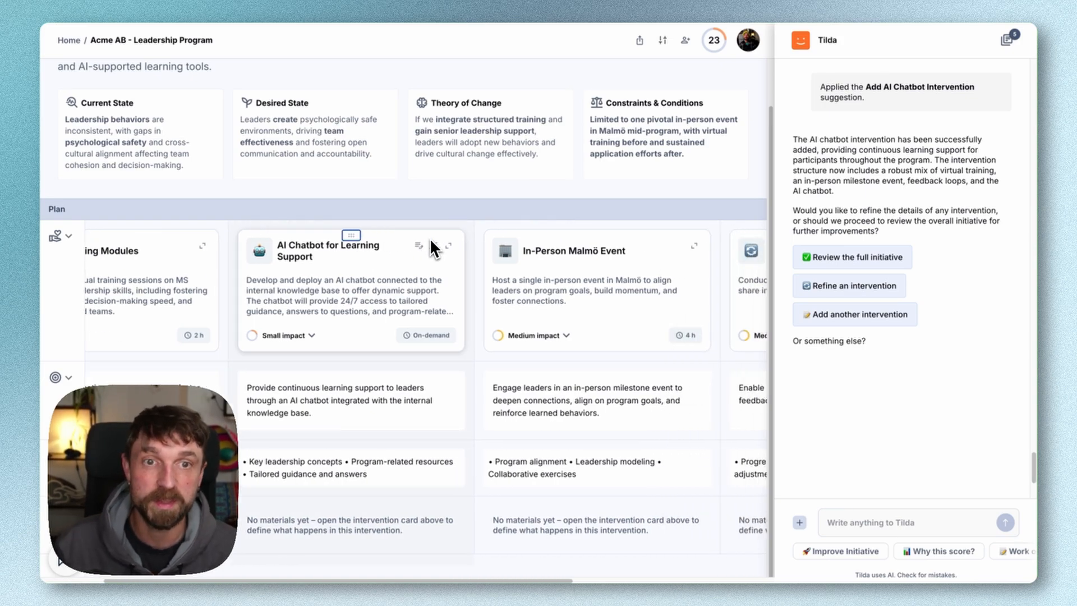
scroll(430, 238, "right", 1)
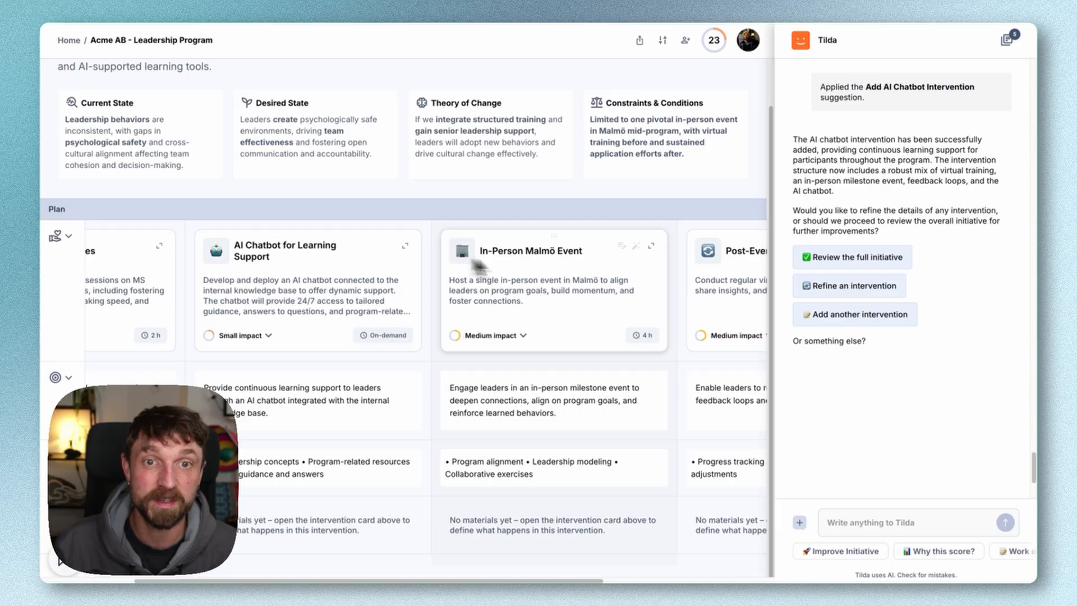
left_click(652, 245)
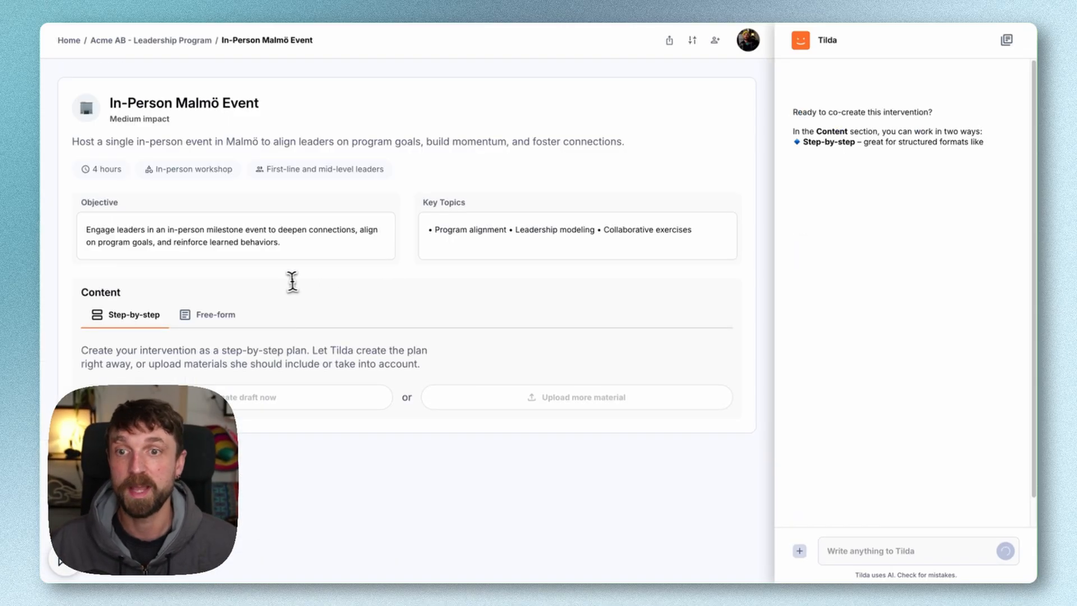
left_click(236, 400)
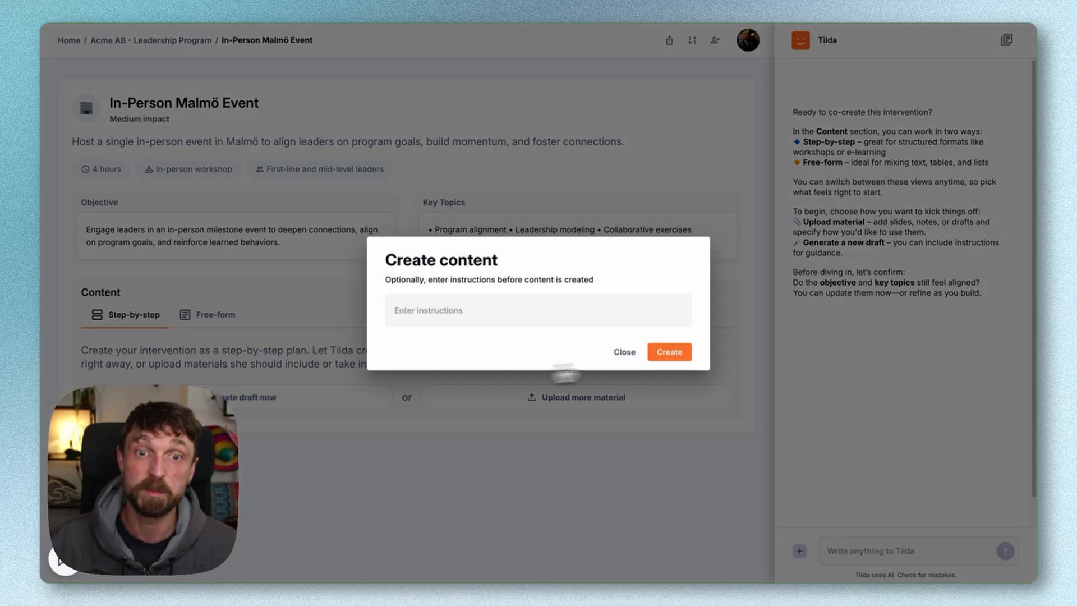
left_click(670, 352)
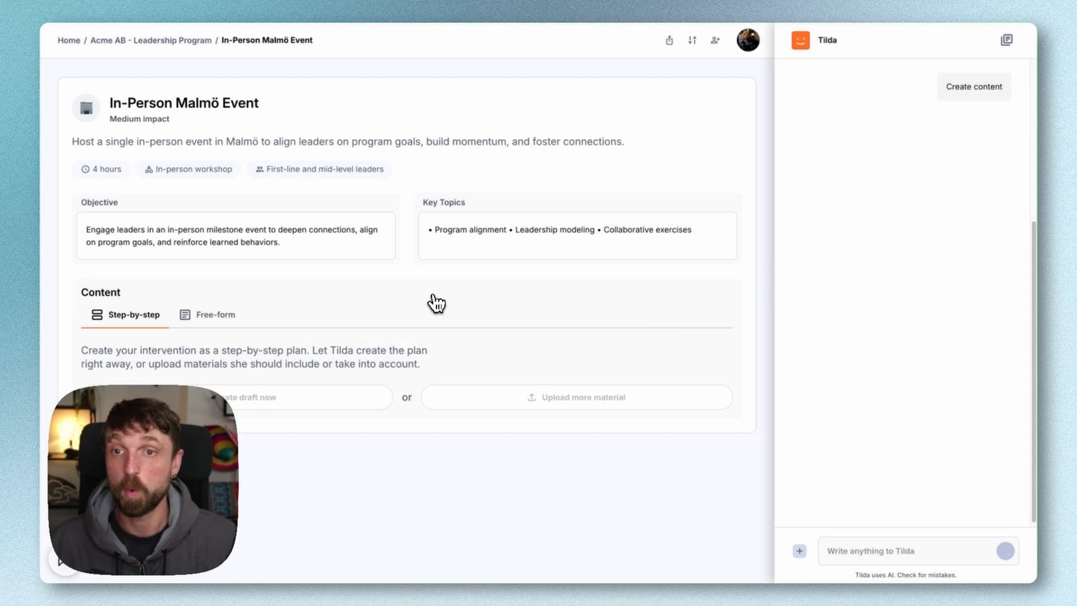
mouse_move(82, 176)
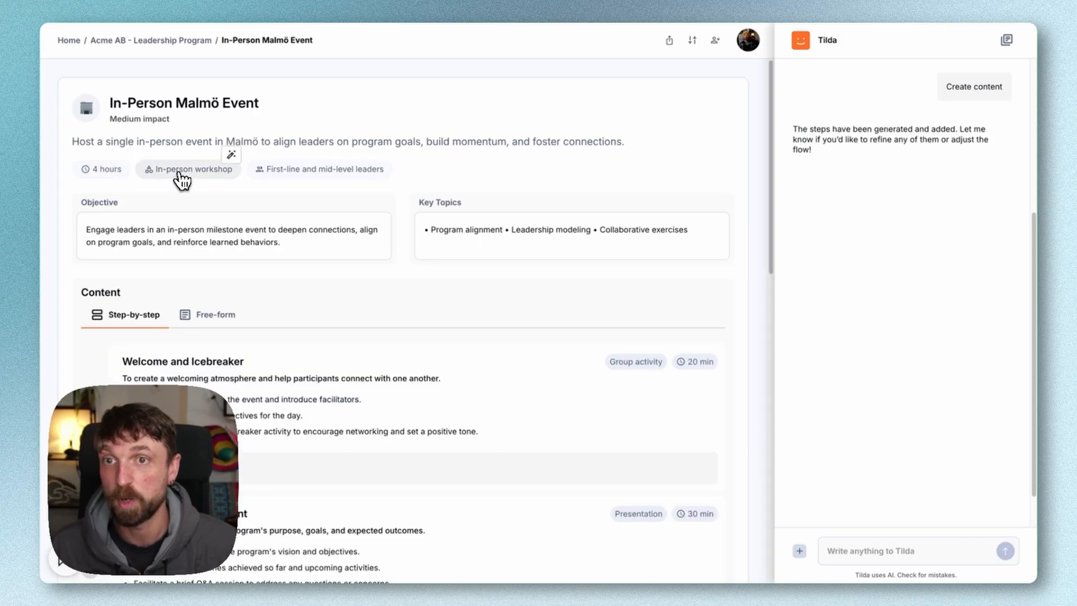
scroll(317, 317, "down", 3)
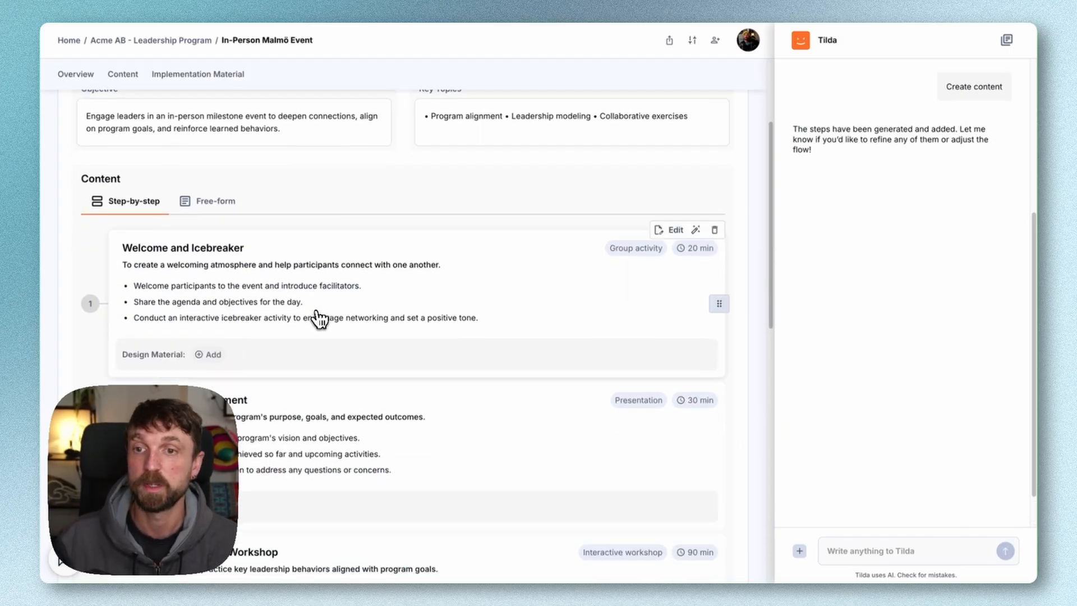
scroll(319, 318, "down", 8)
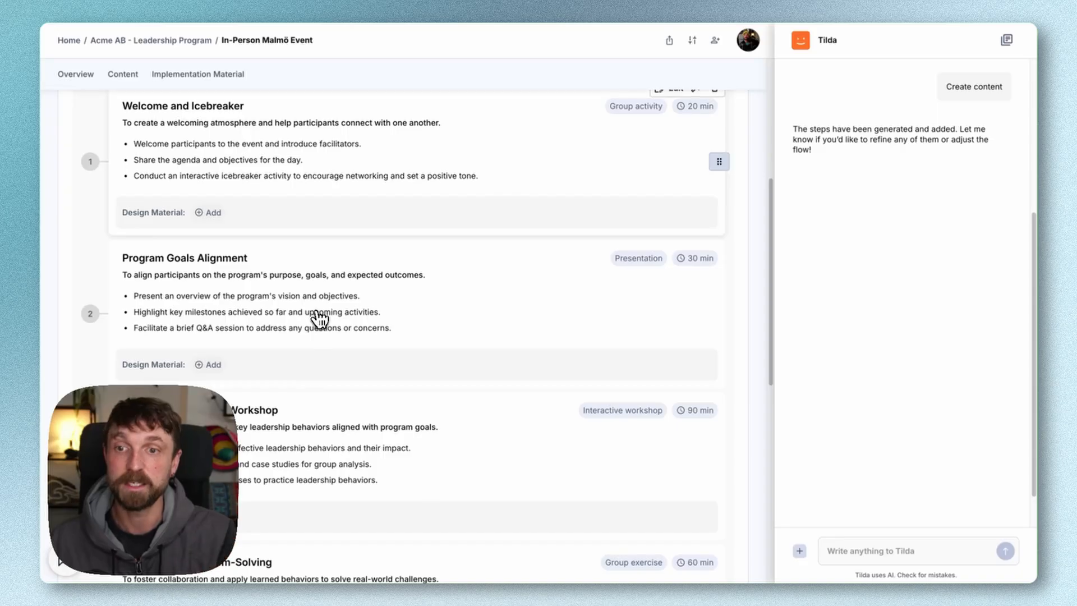
scroll(320, 319, "down", 2)
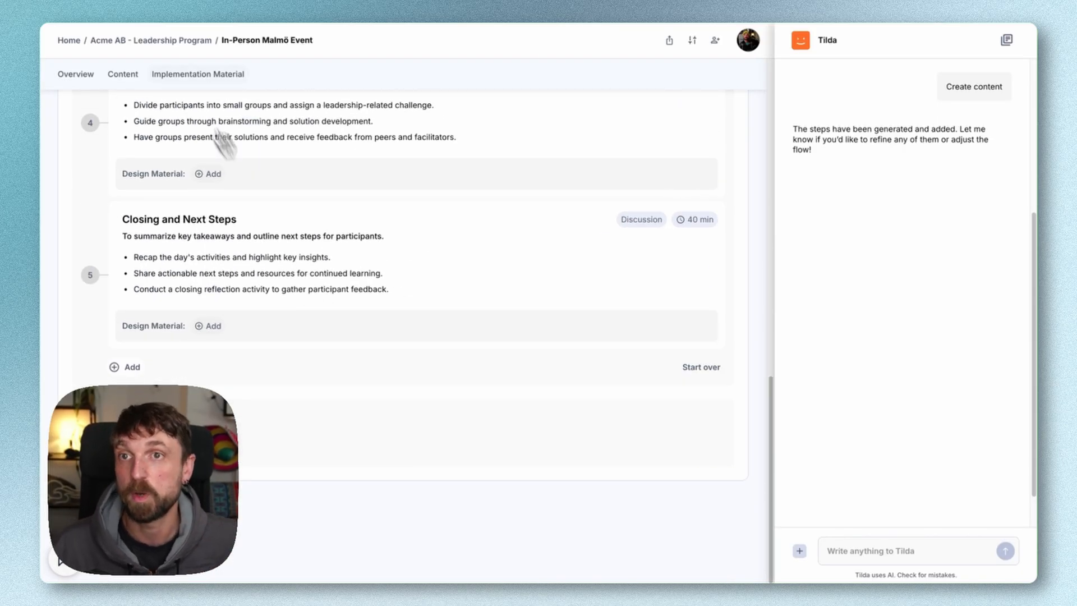
Create a free-form content draft for the AI Chatbot for Learning Support intervention without extra instructions and read through it
left_click(163, 40)
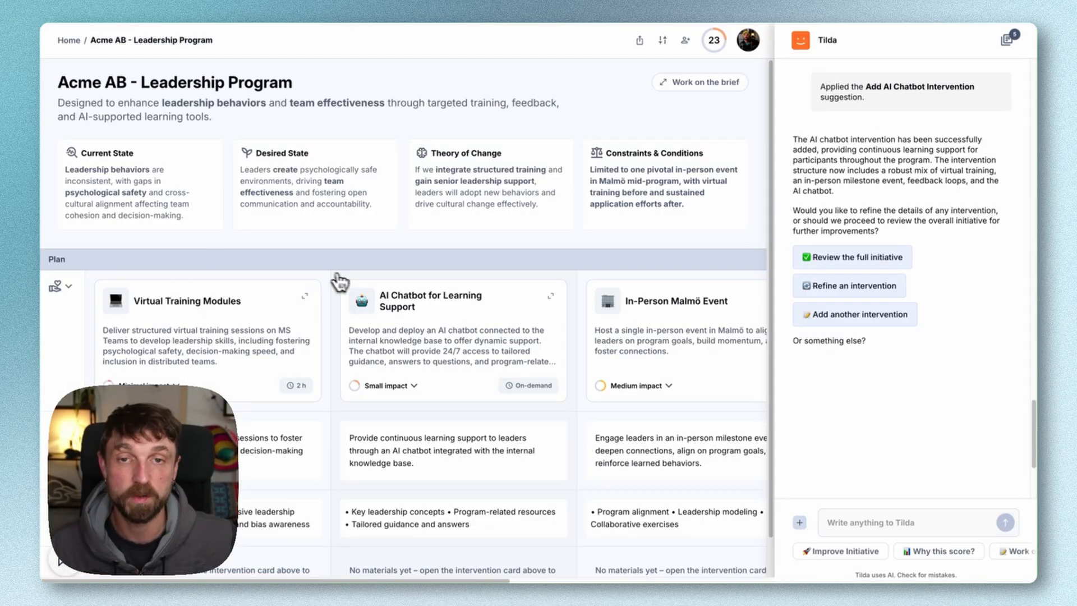
left_click(368, 306)
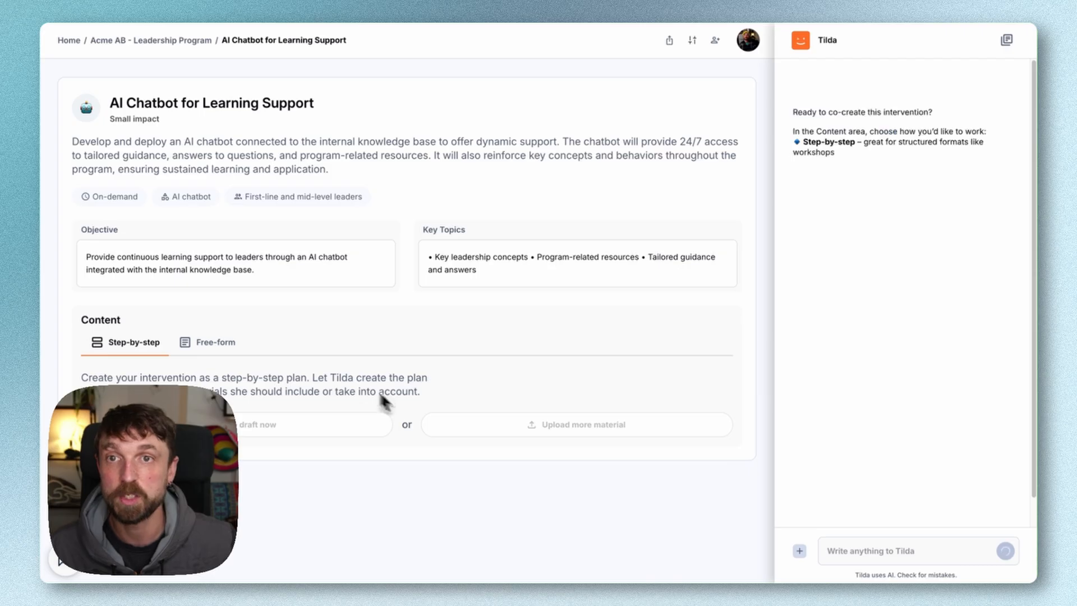
left_click(212, 339)
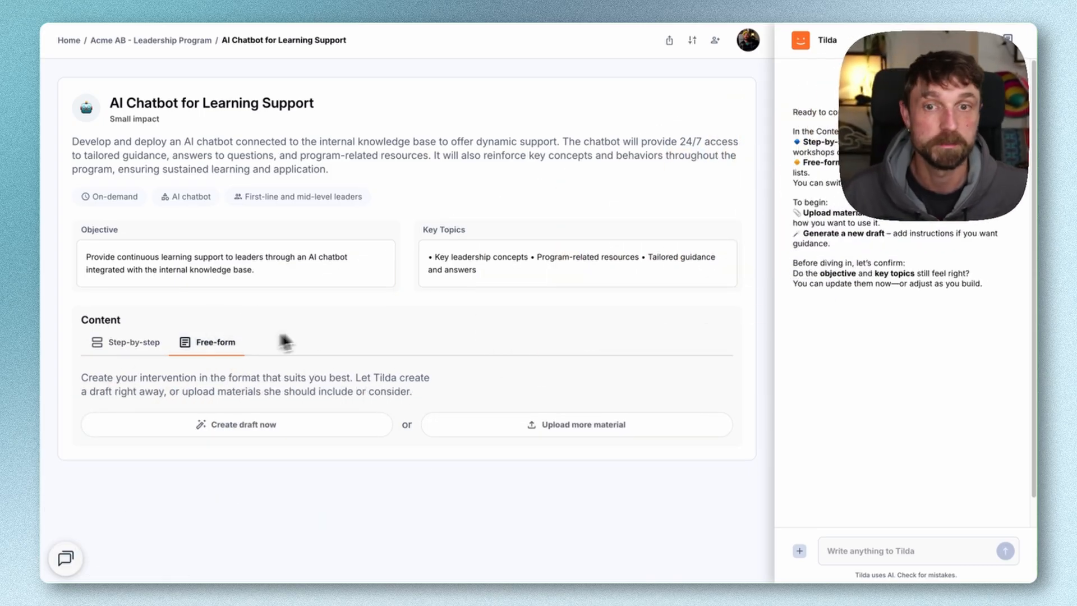
left_click(242, 432)
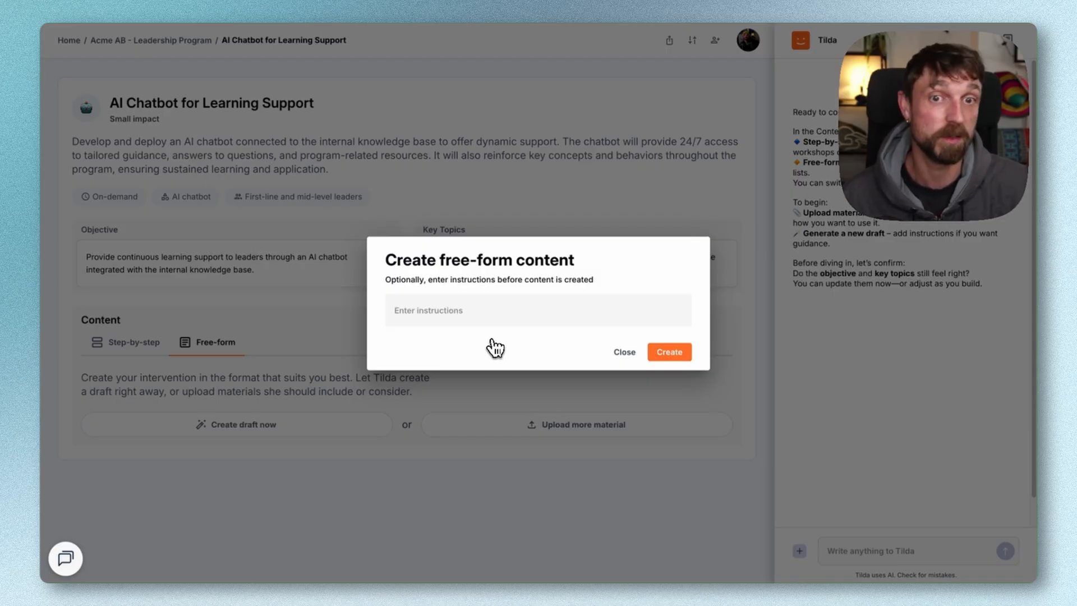
left_click(669, 353)
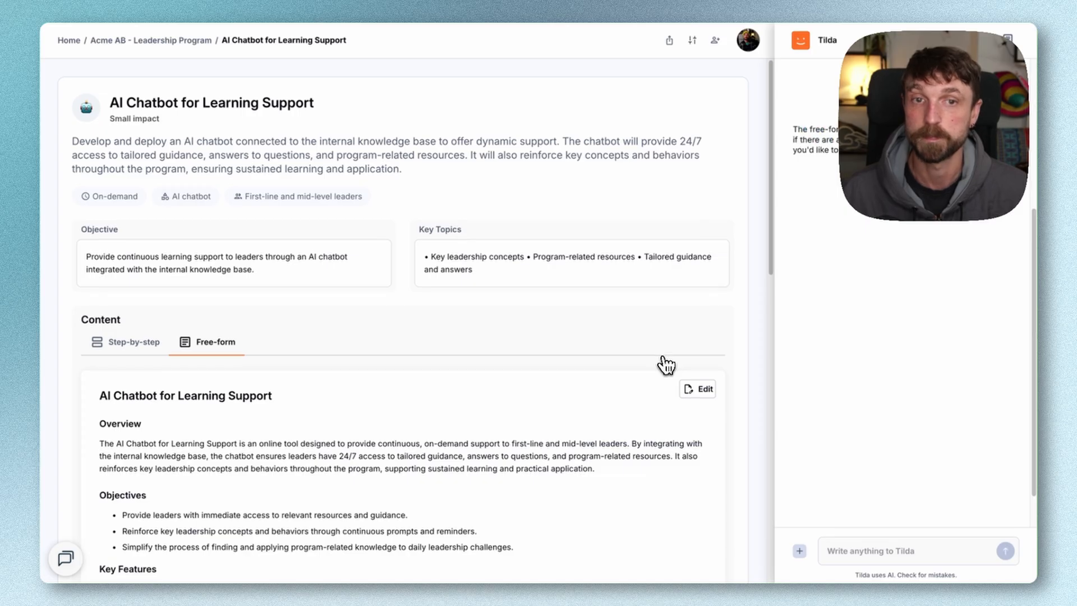
scroll(666, 364, "down", 3)
scroll(664, 364, "down", 2)
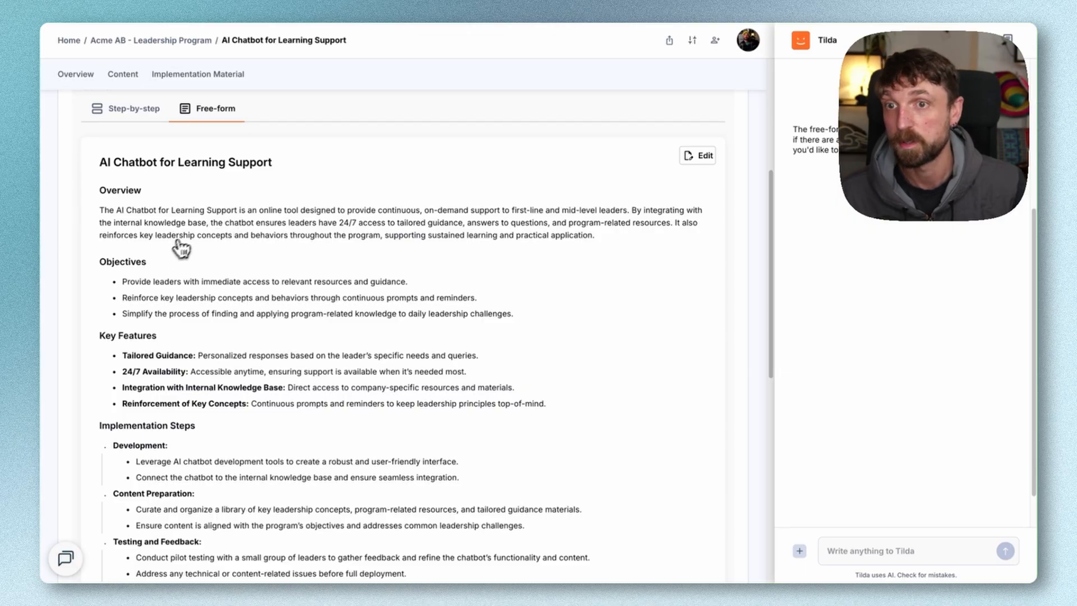
scroll(214, 296, "down", 1)
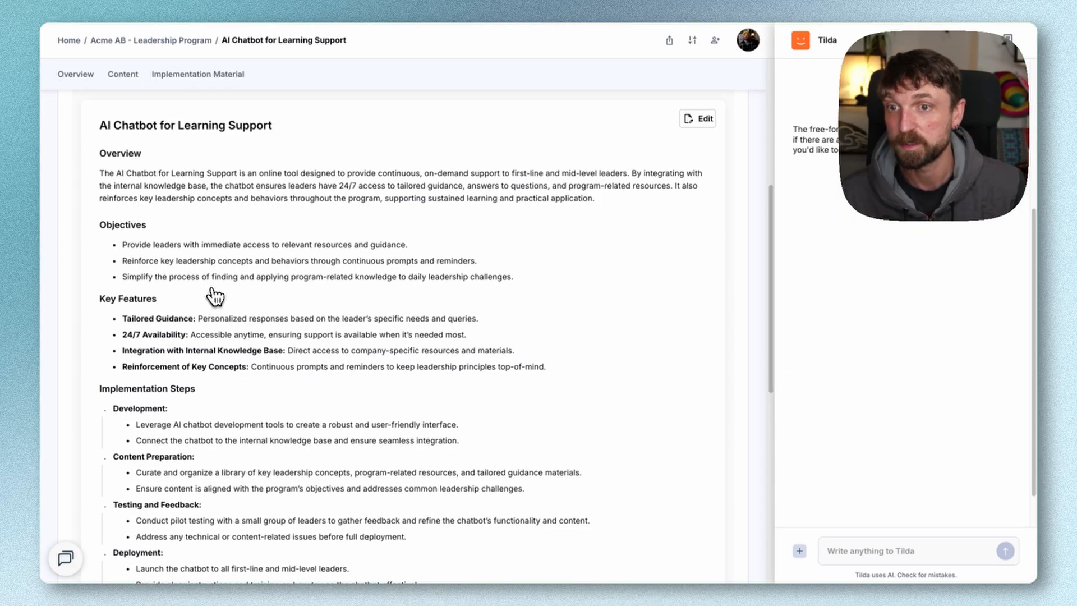
scroll(163, 324, "down", 4)
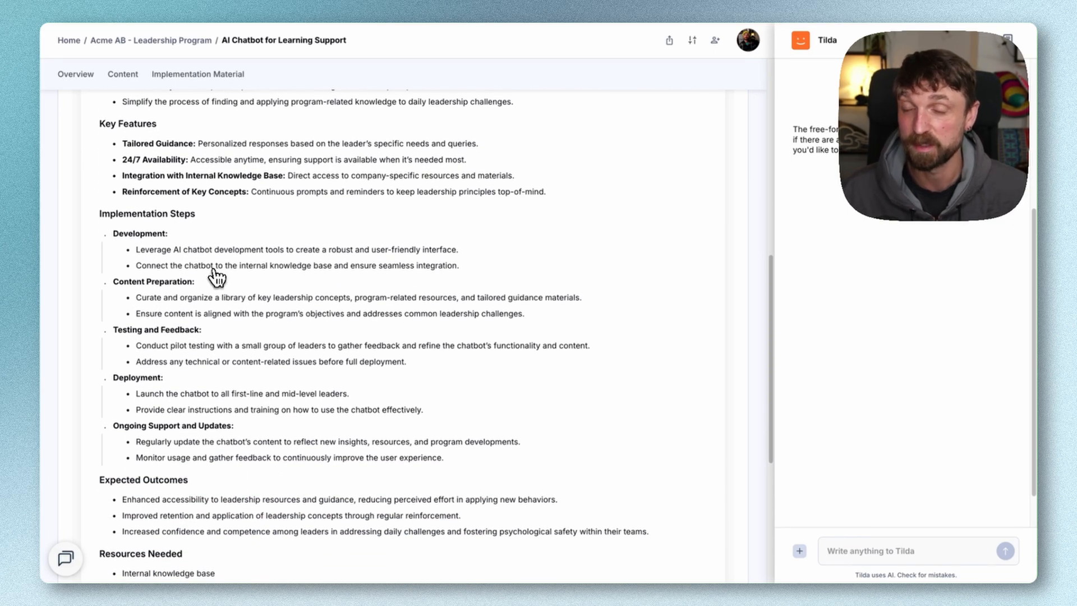
scroll(218, 276, "up", 10)
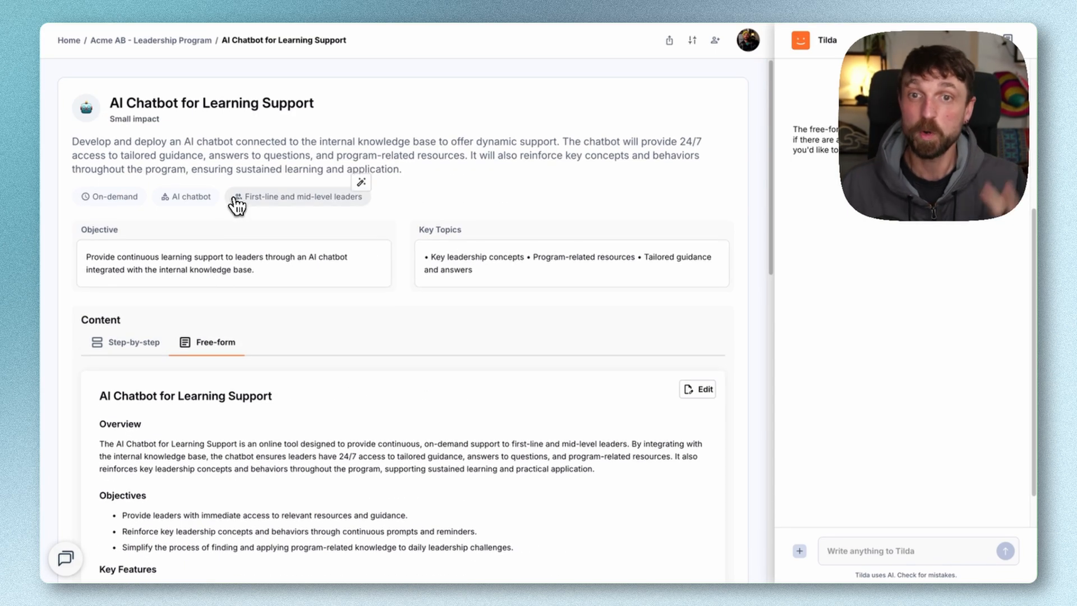
Return to the Acme AB - Leadership Program overview, reopen AI Chatbot for Learning Support, and read its free-form content through Resources Needed
left_click(152, 42)
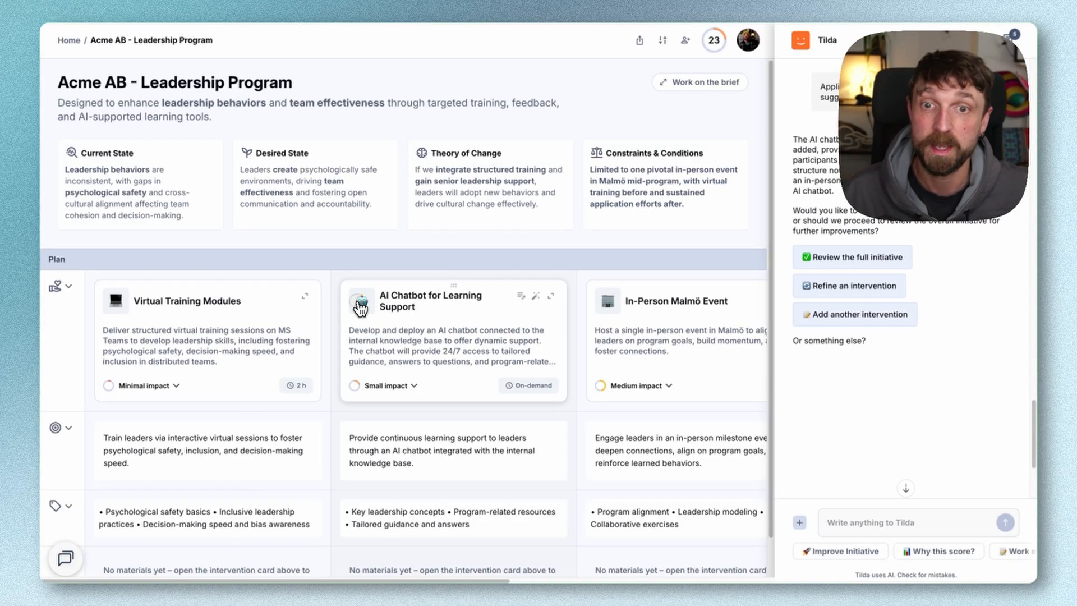
left_click(481, 306)
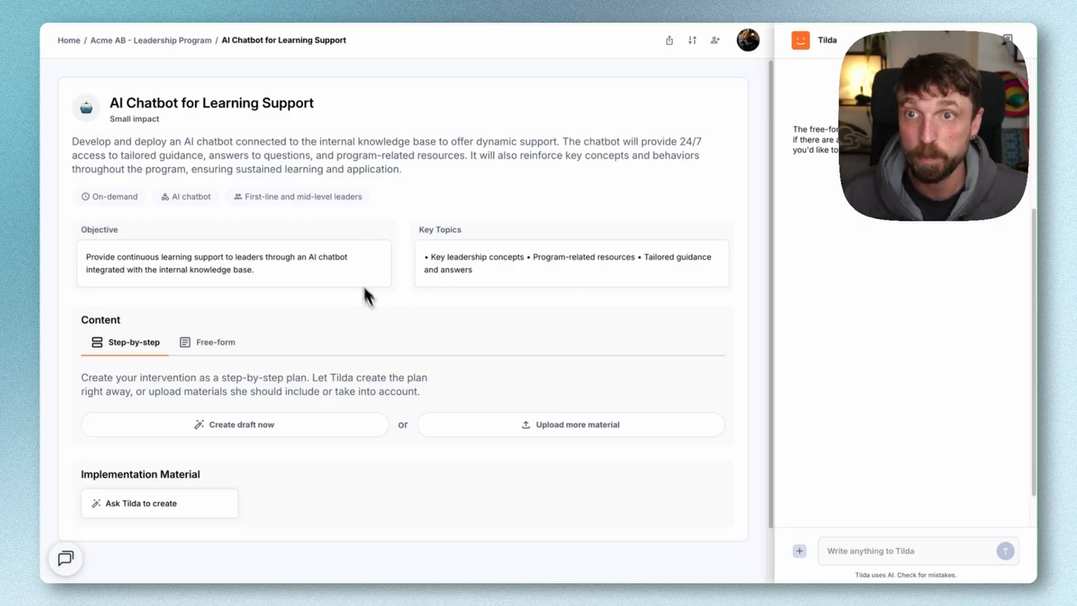
scroll(382, 337, "down", 1)
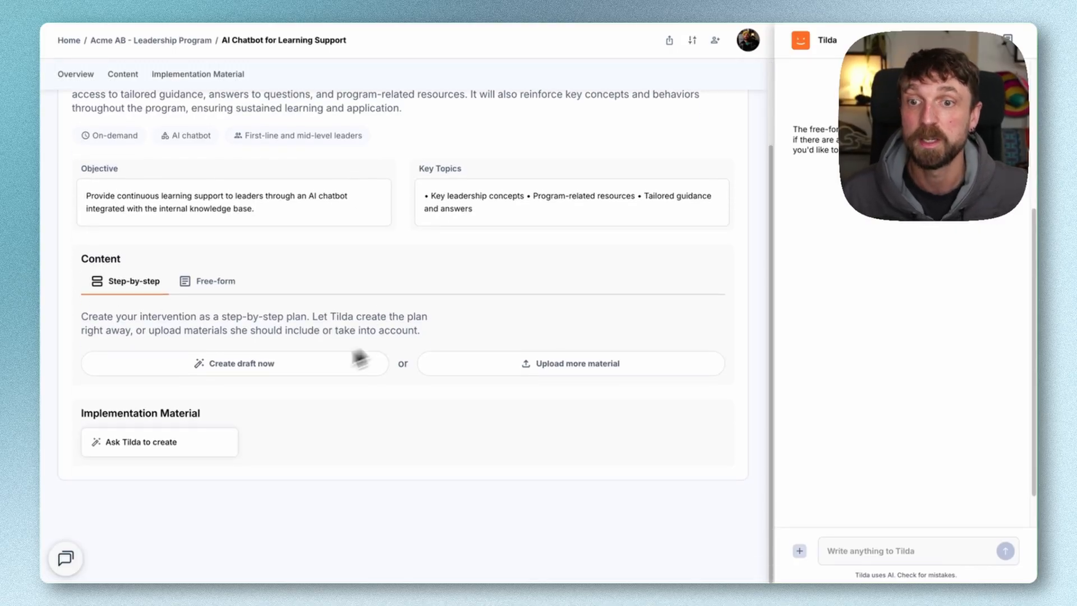
left_click(194, 284)
scroll(230, 331, "down", 3)
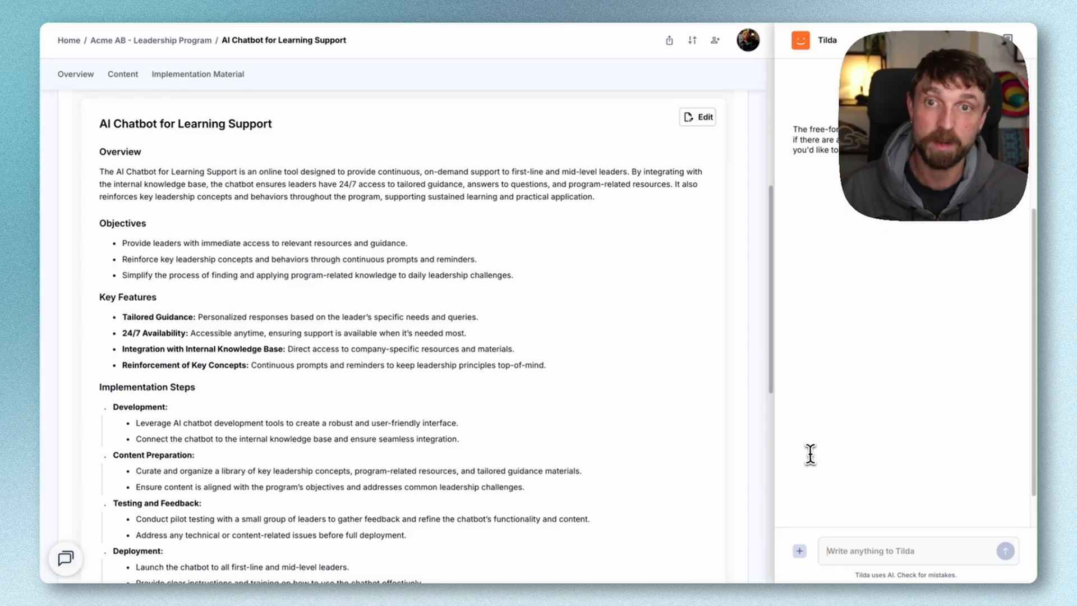
scroll(662, 435, "down", 3)
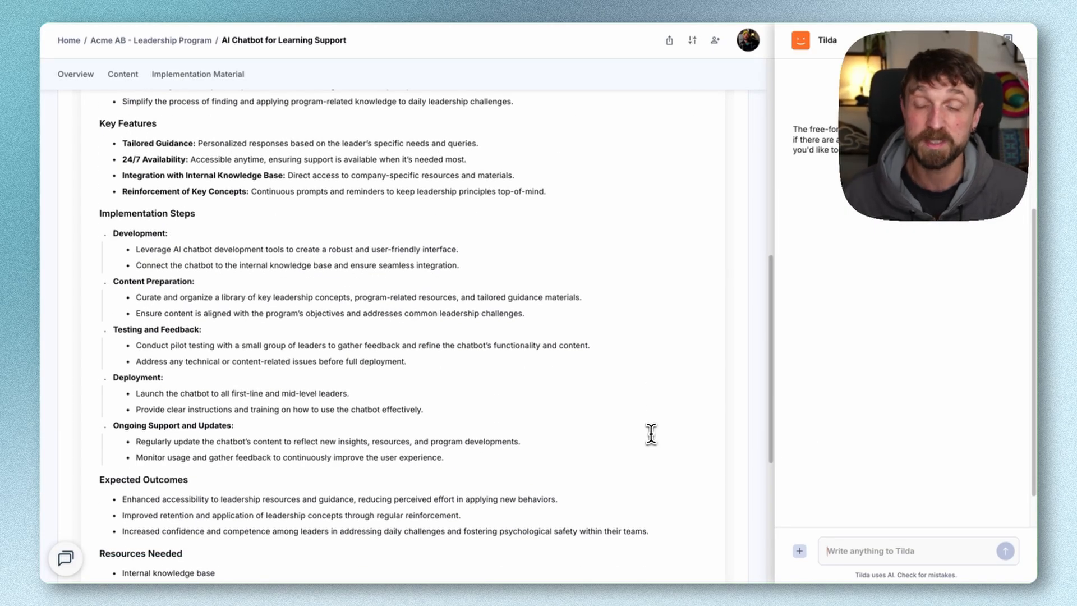
scroll(651, 434, "down", 2)
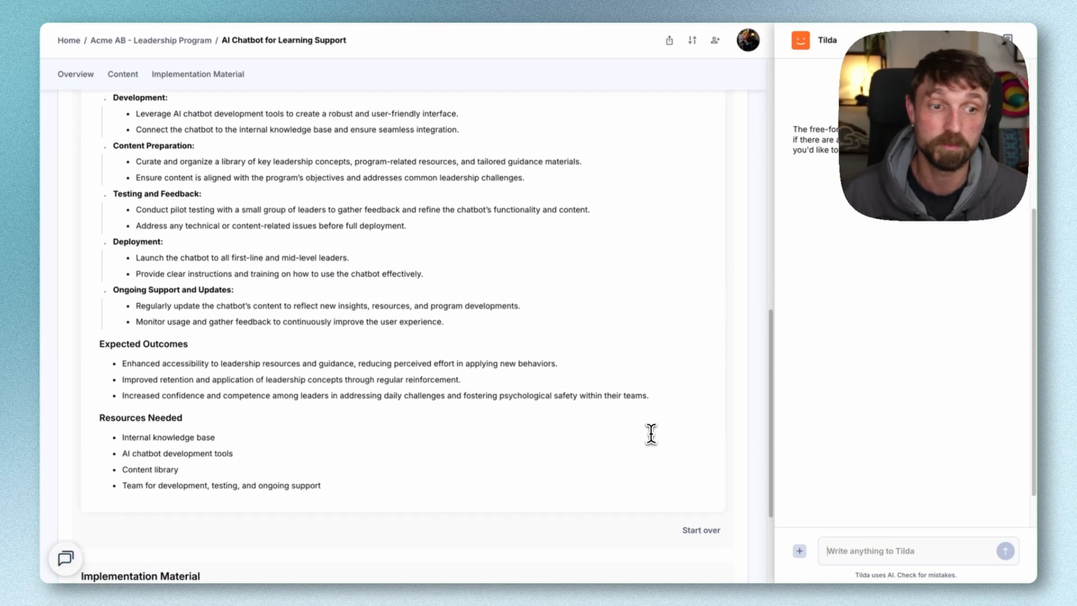
Tell Tilda that MS Copilot is used internally, ask how to move forward with and prototype the chatbot idea, and read the reply
type("we use")
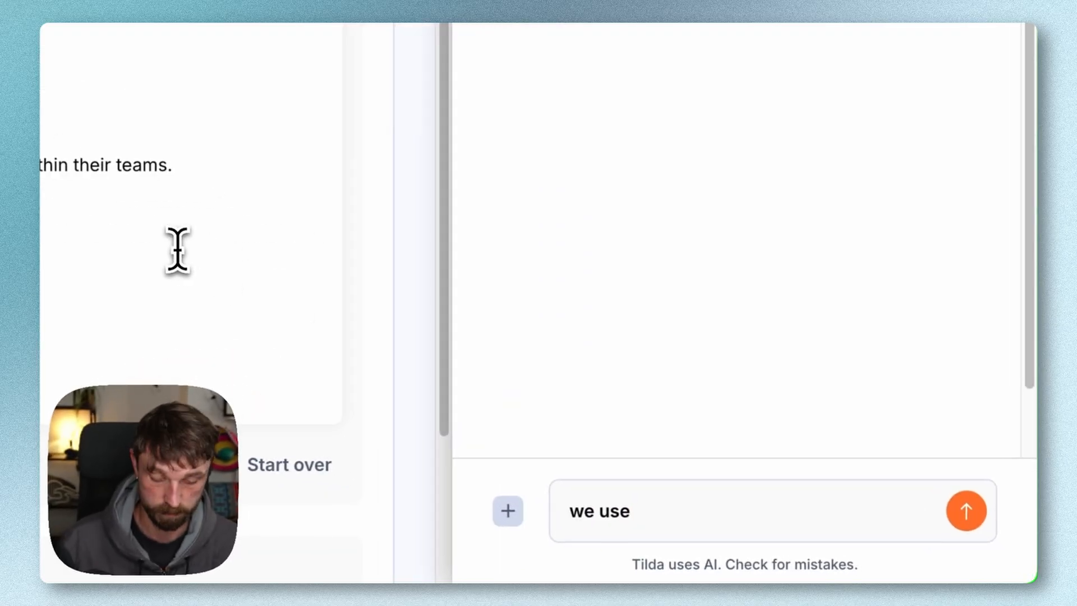
type(" MS Copilot in")
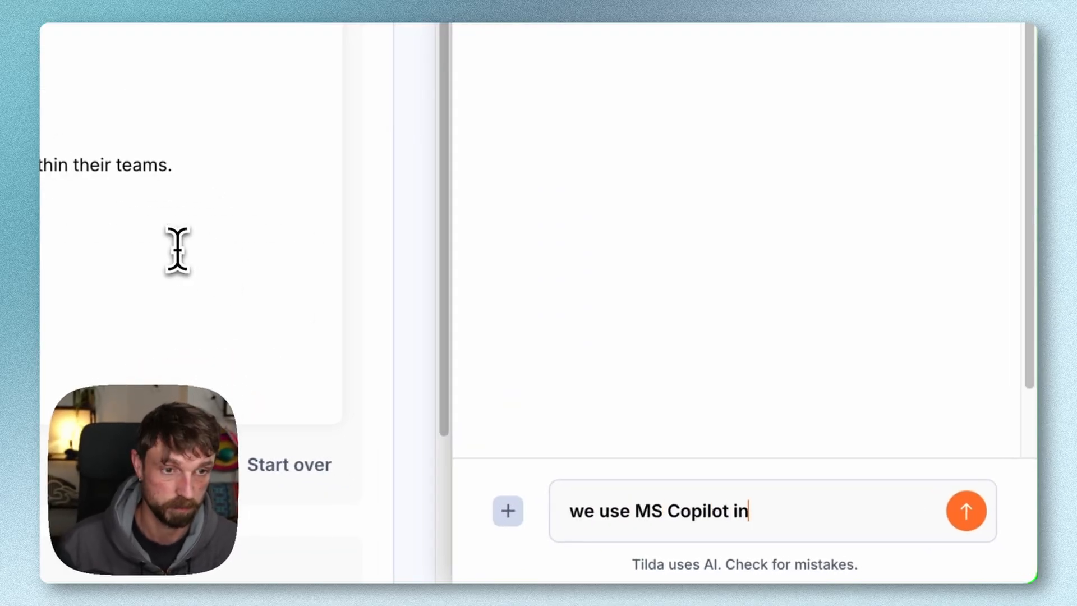
type("ternally - how would we us")
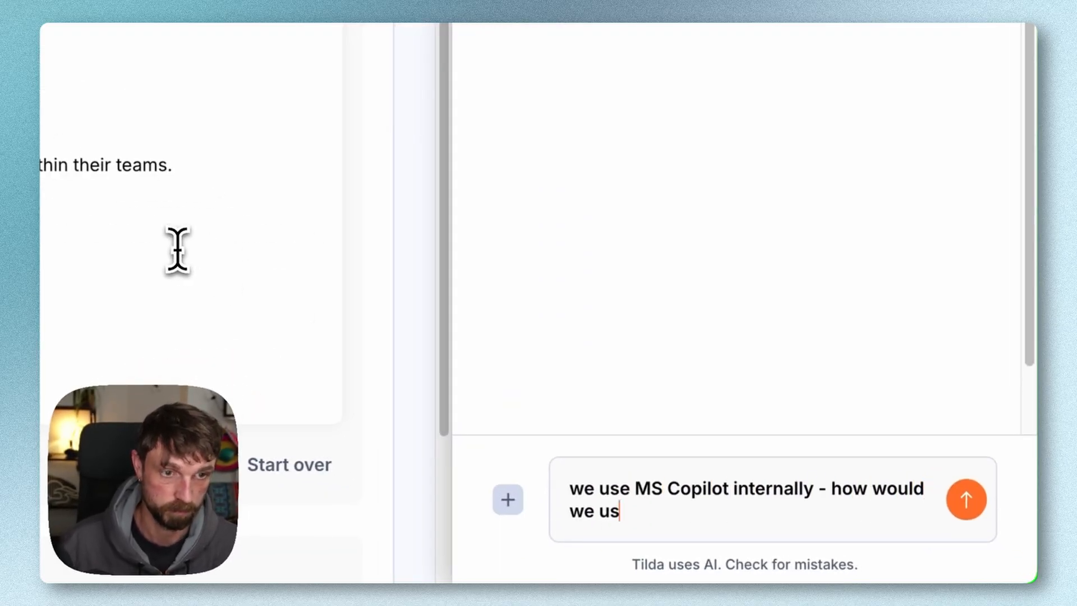
key("BackSpace")
key("BackSpace")
type("move ")
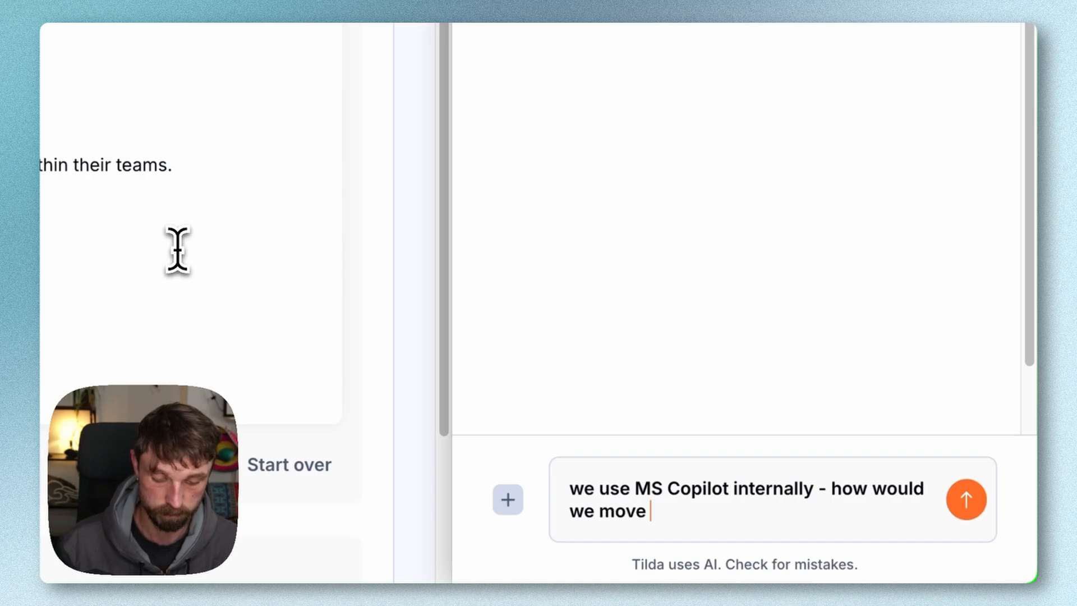
type("forward with this idea? maybe h")
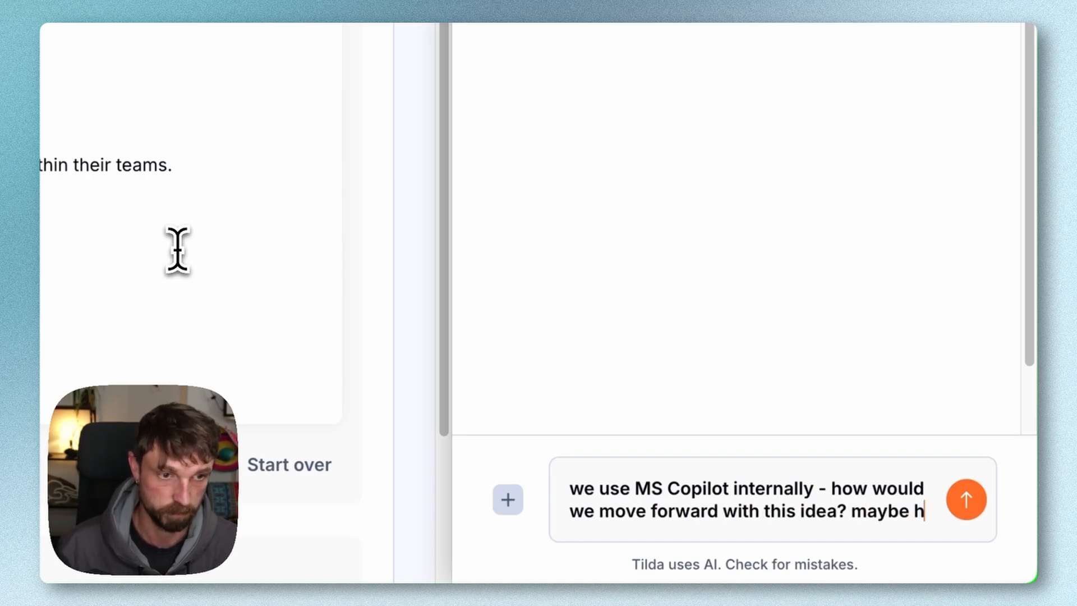
type("ow might we prototoype it")
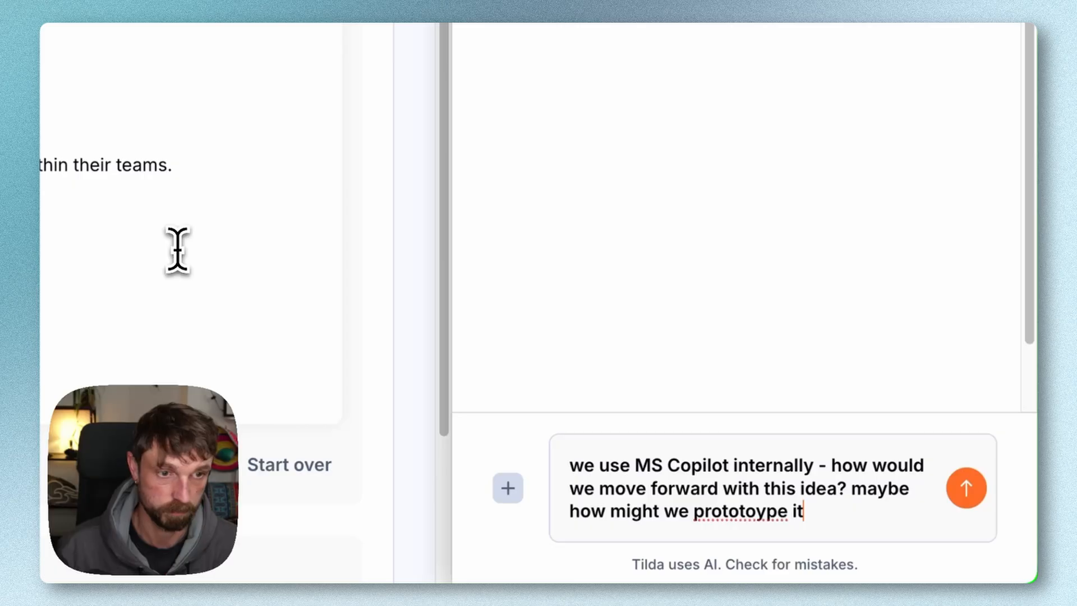
key("Return")
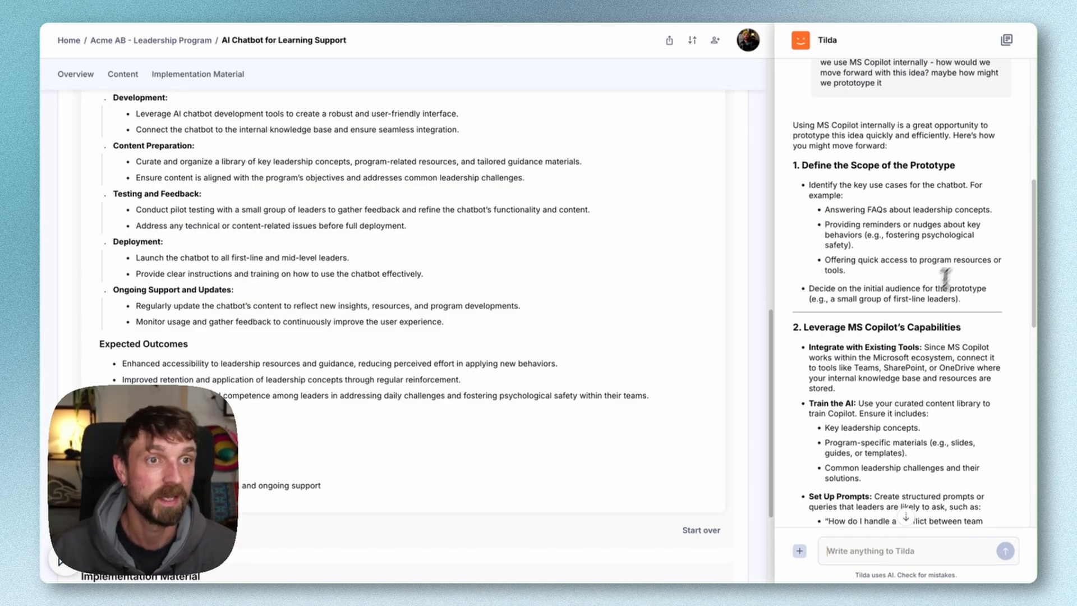
scroll(896, 286, "down", 2)
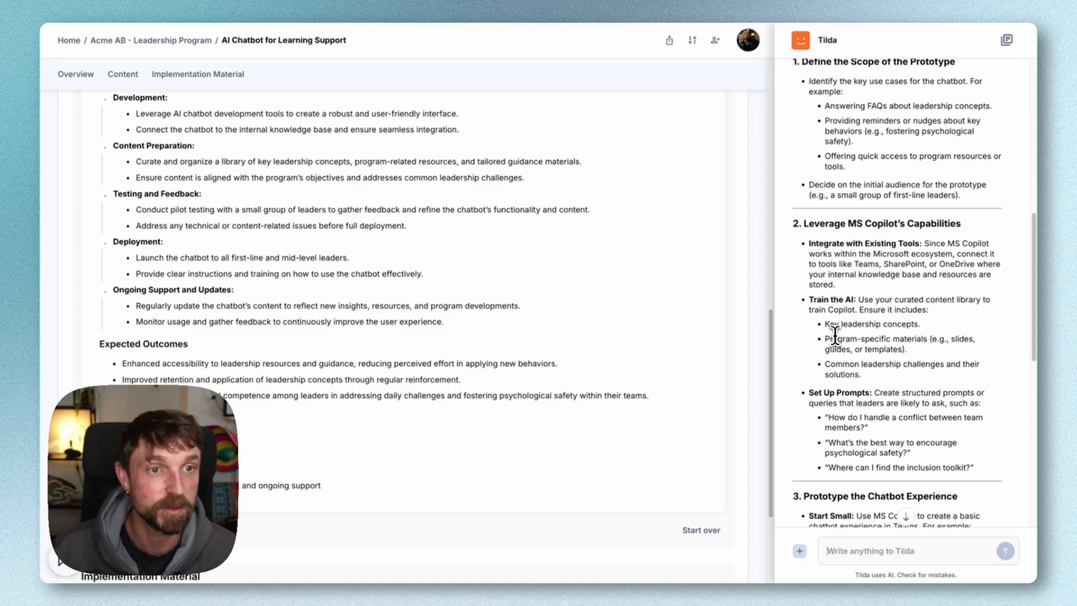
scroll(814, 275, "down", 2)
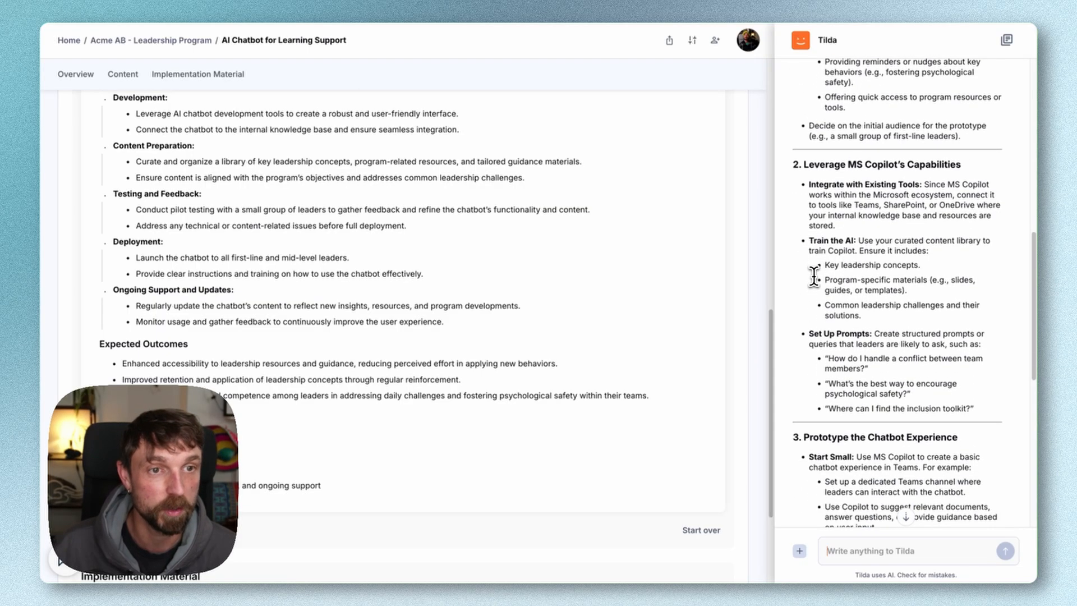
scroll(814, 274, "down", 4)
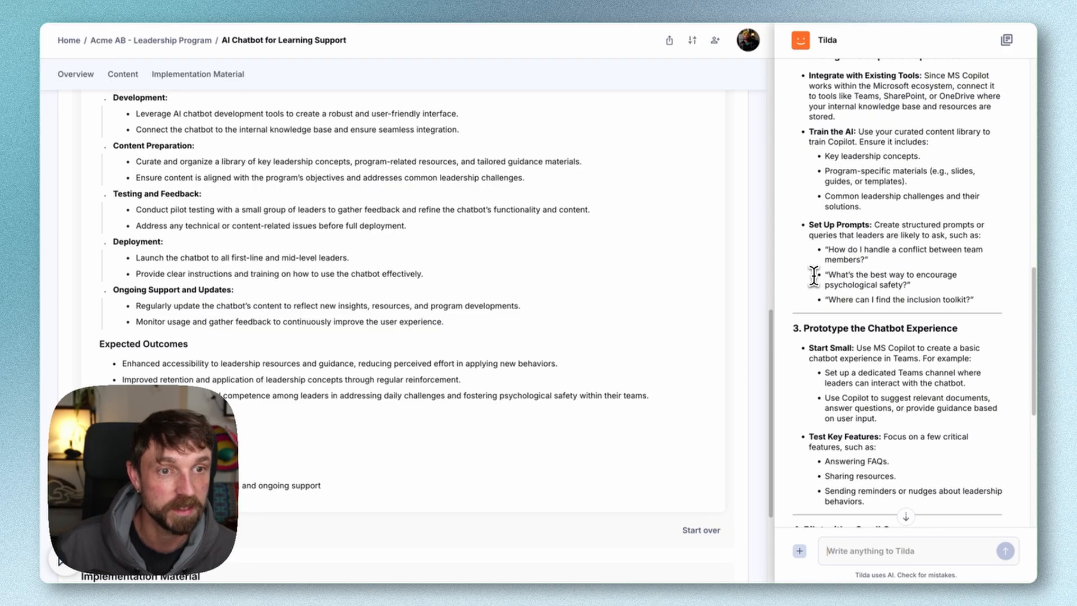
scroll(814, 274, "down", 2)
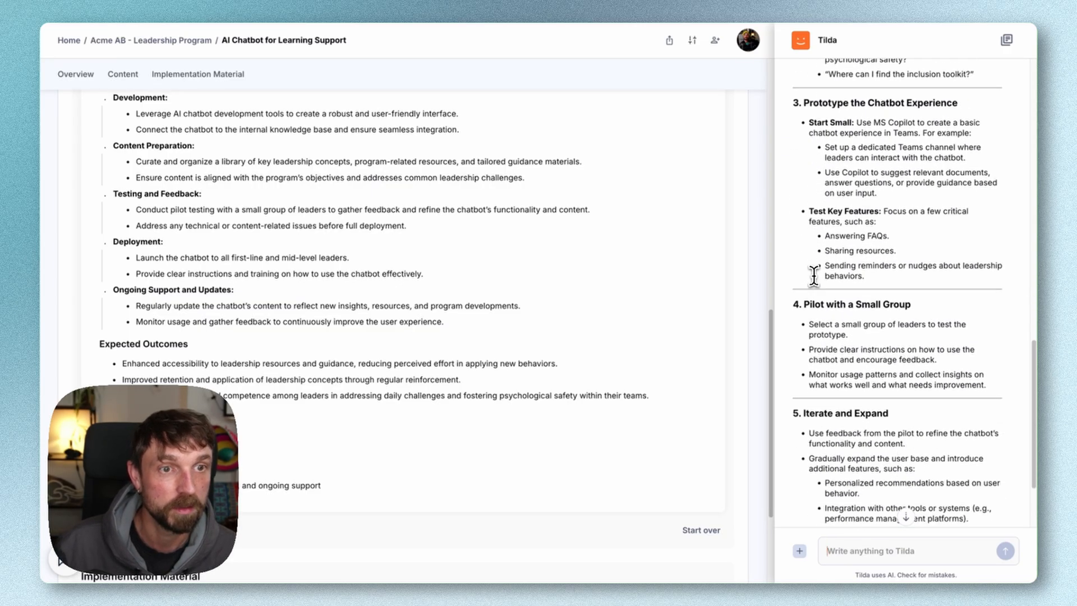
scroll(841, 269, "down", 2)
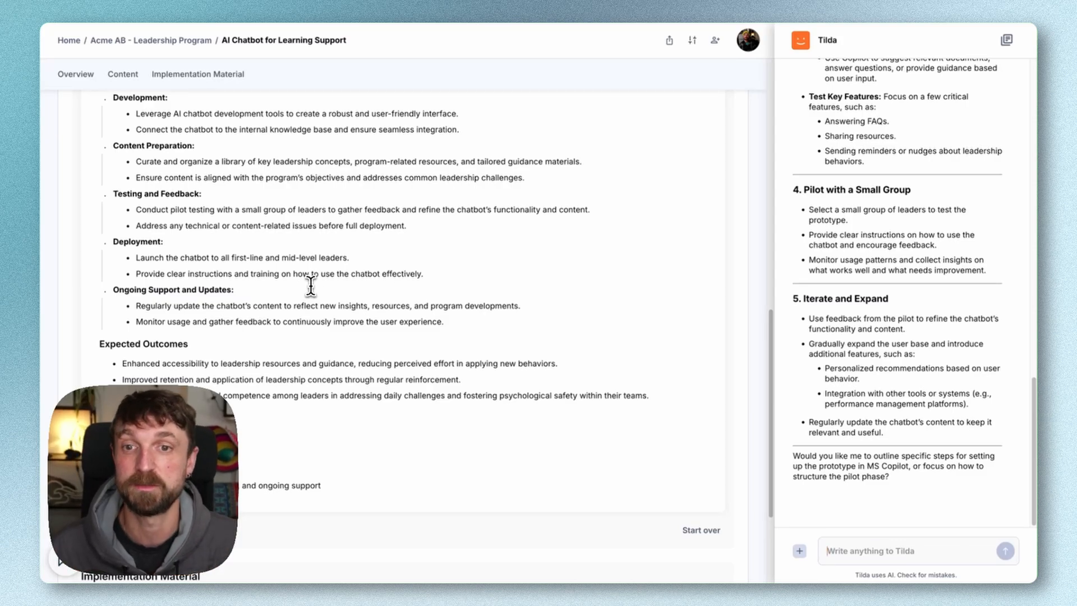
Create implementation material: a brief for the creative learning technology sub-team to help them prototype the chatbot concept, and review the generated document
scroll(309, 286, "down", 3)
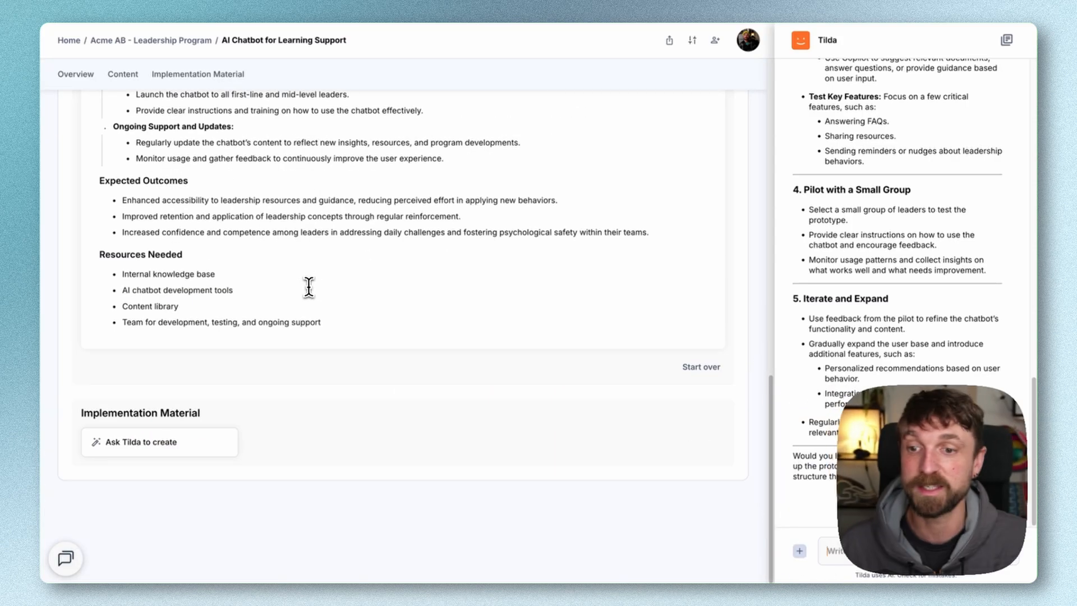
left_click(157, 456)
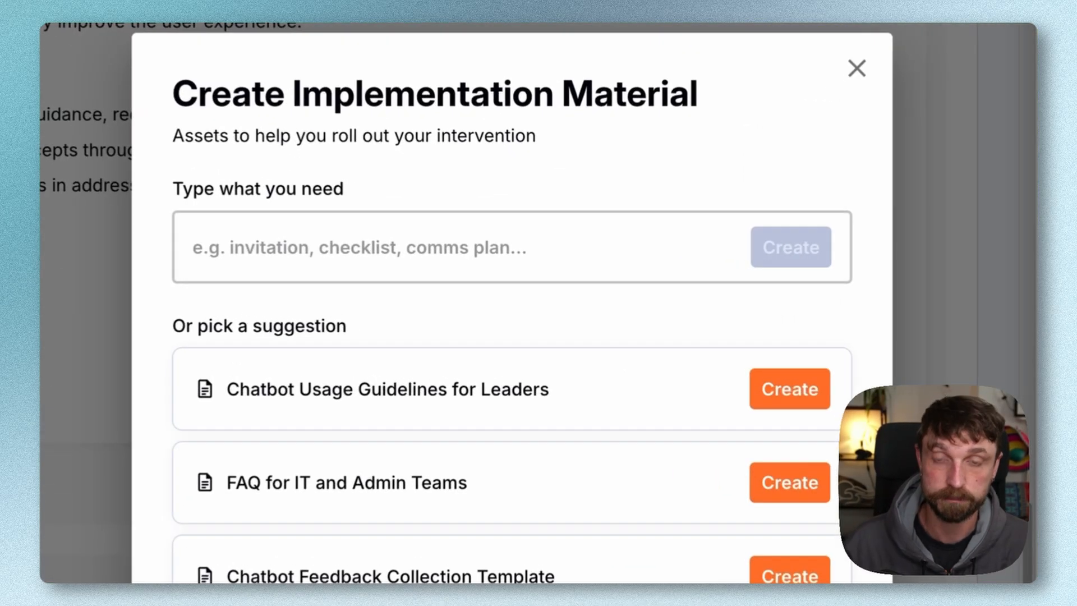
type("build a brioef for ")
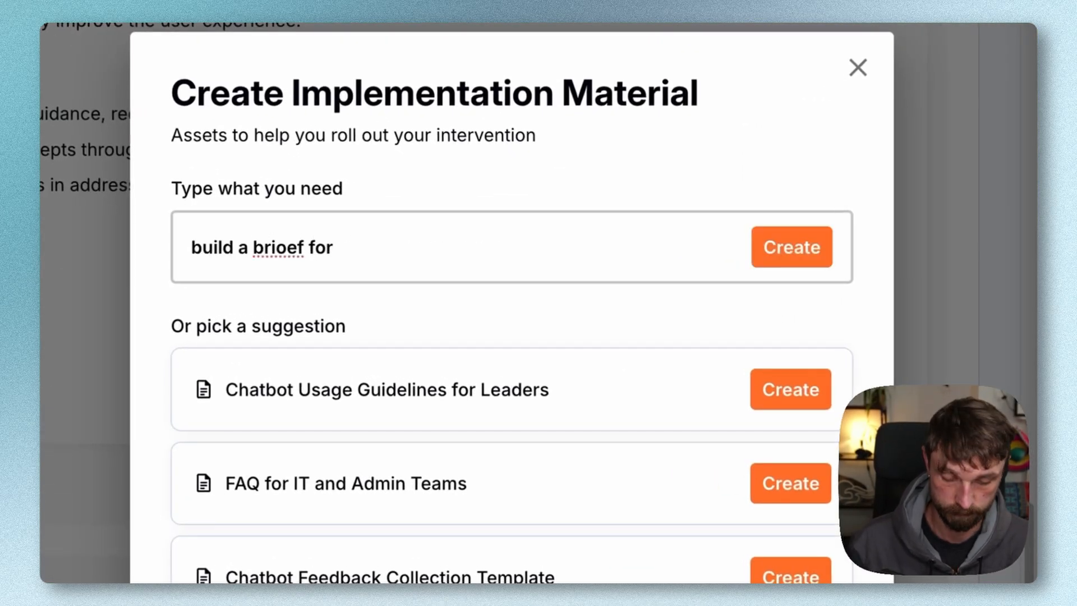
type("out creative learning technol")
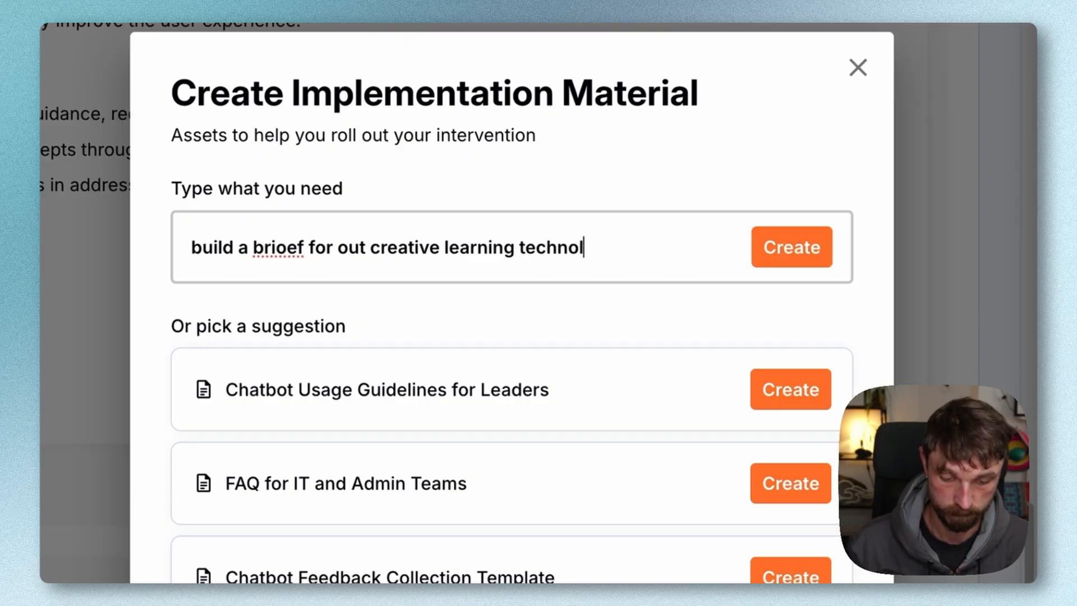
type("ogy sub-team to hel")
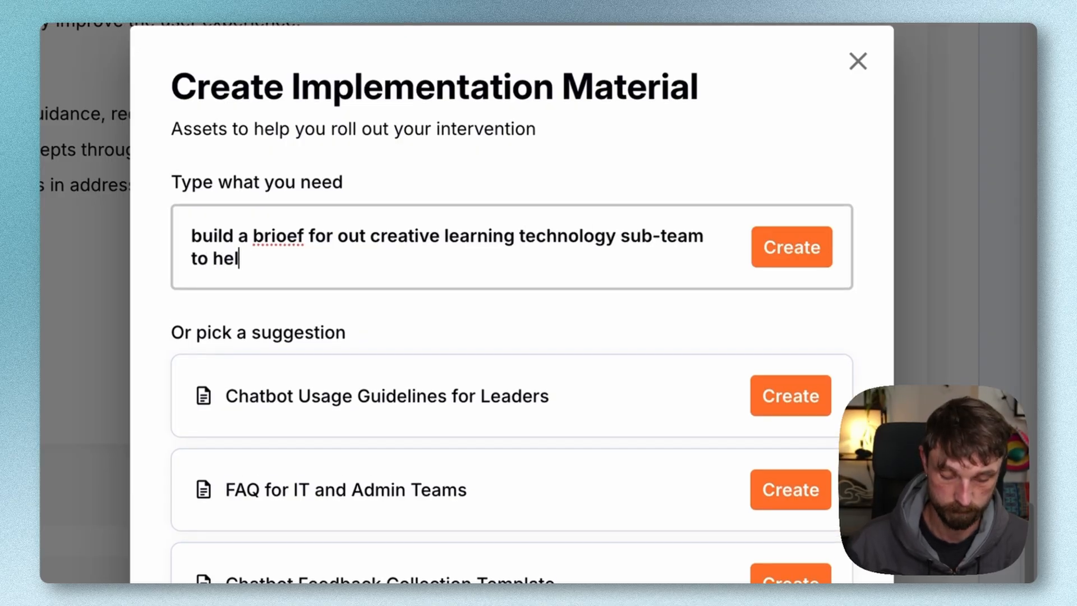
type("p them prototype a concept for us")
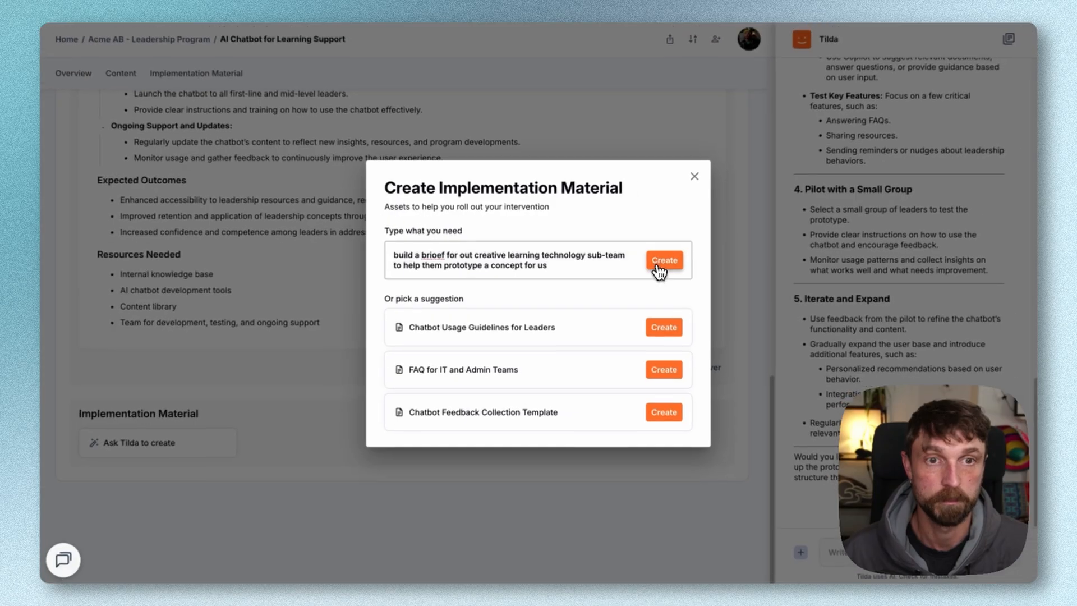
left_click(792, 247)
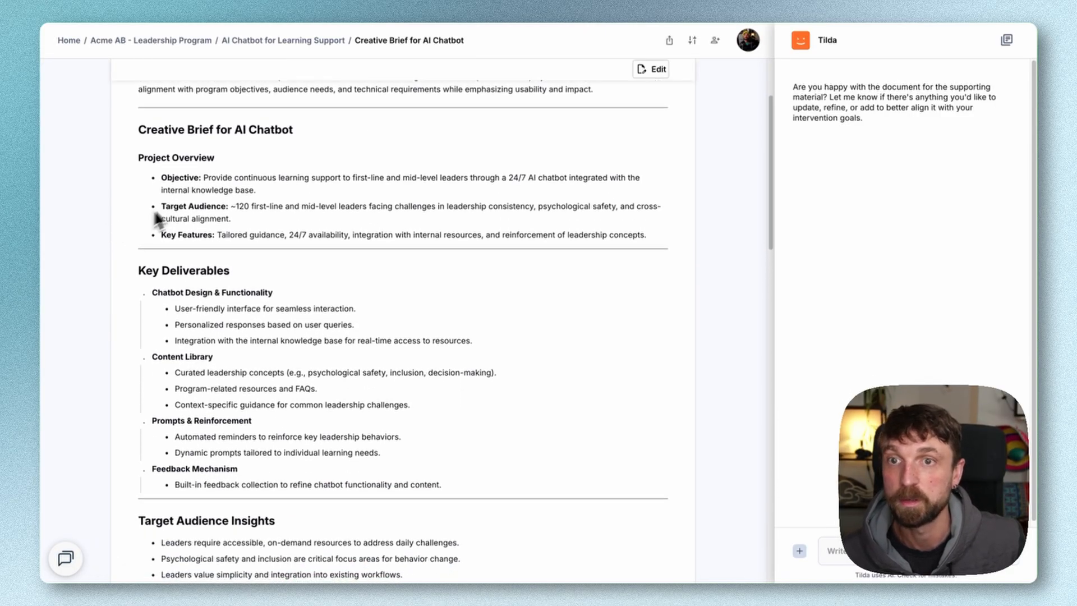
scroll(187, 212, "down", 3)
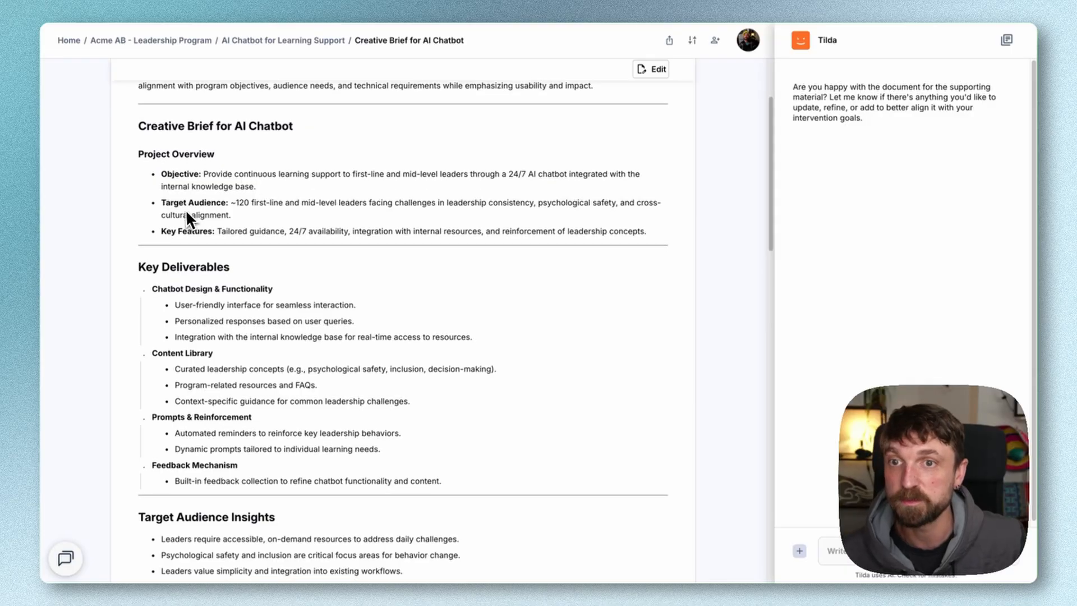
scroll(176, 241, "down", 10)
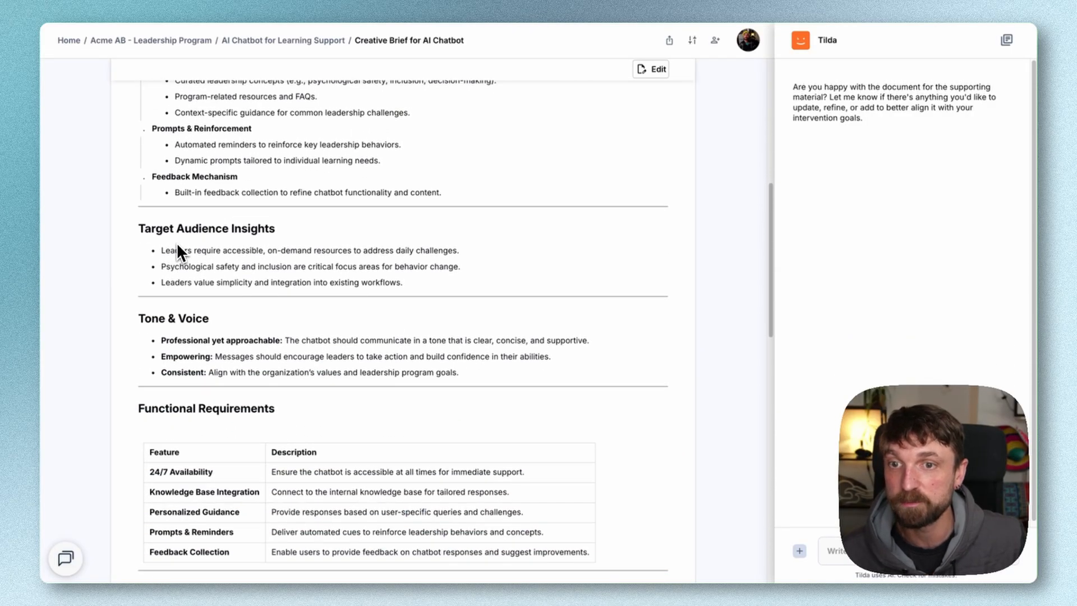
scroll(177, 242, "down", 10)
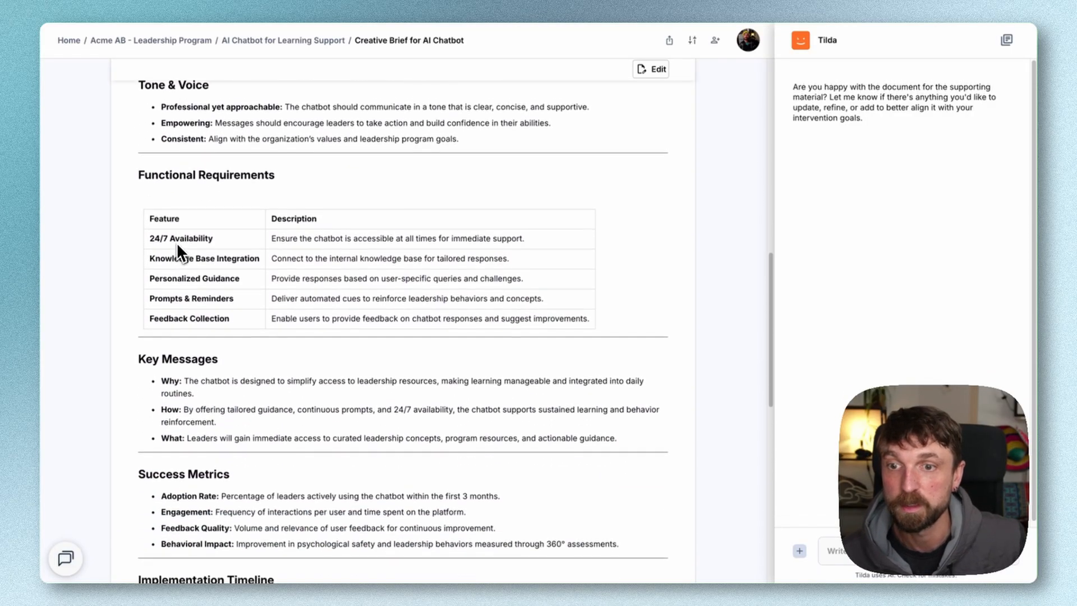
scroll(176, 242, "down", 6)
Change the Development phase in the brief's Implementation Timeline to Week 1–3 and save the document
left_click(651, 69)
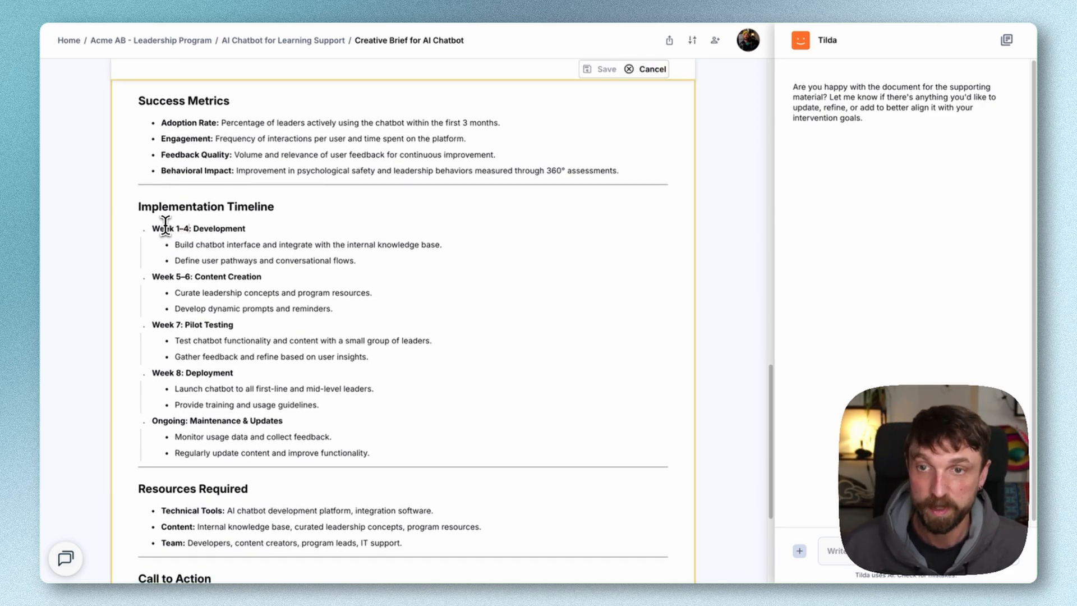
key("BackSpace")
type("3")
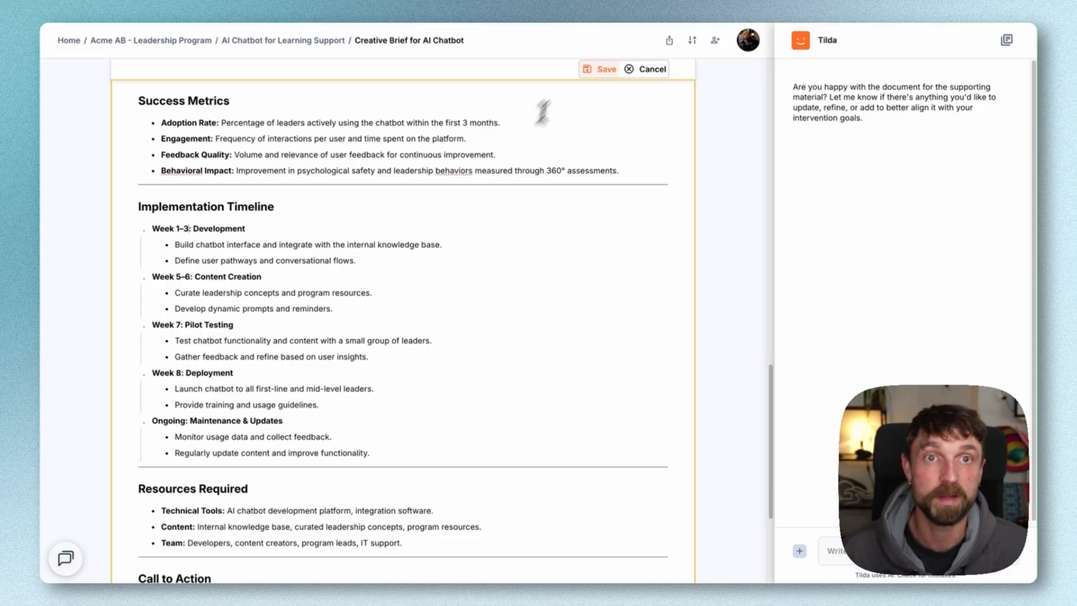
left_click(602, 71)
Preview the PDF export of Creative Brief for AI Chatbot and close the print preview without saving
left_click(845, 555)
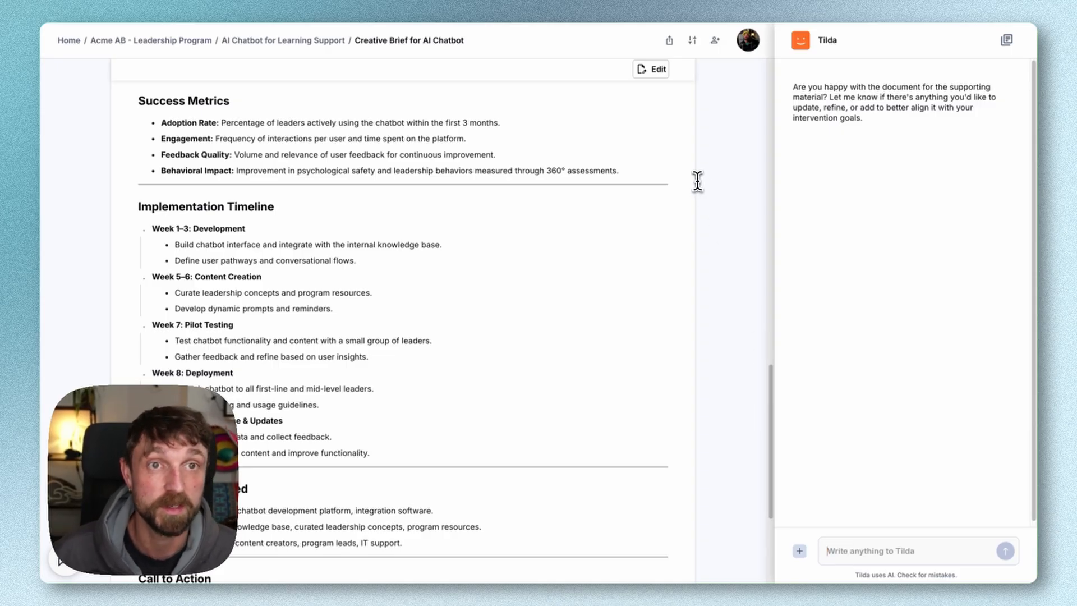
left_click(670, 46)
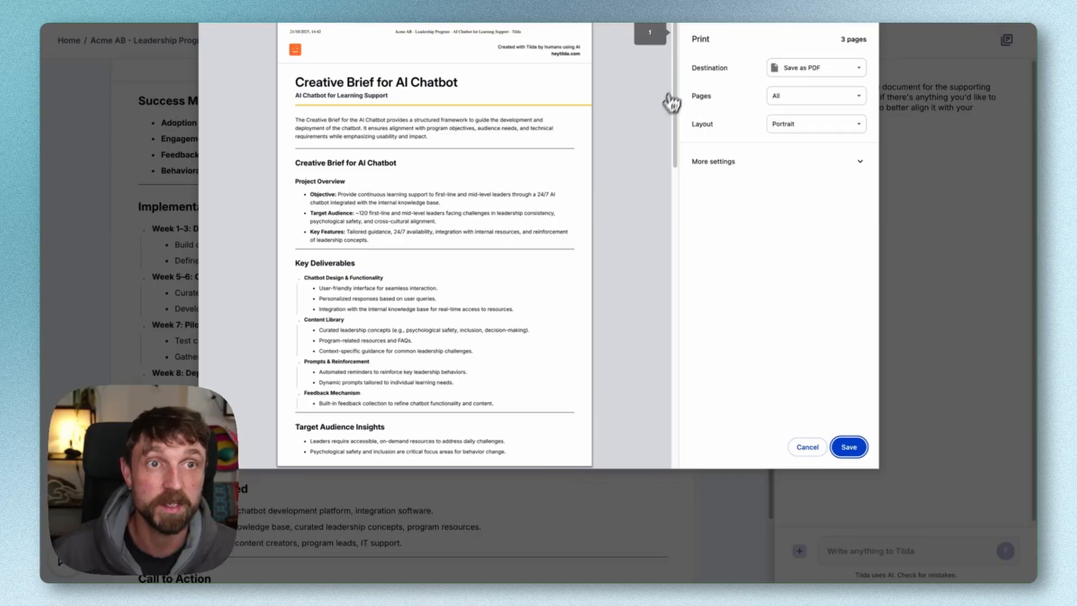
left_click(805, 448)
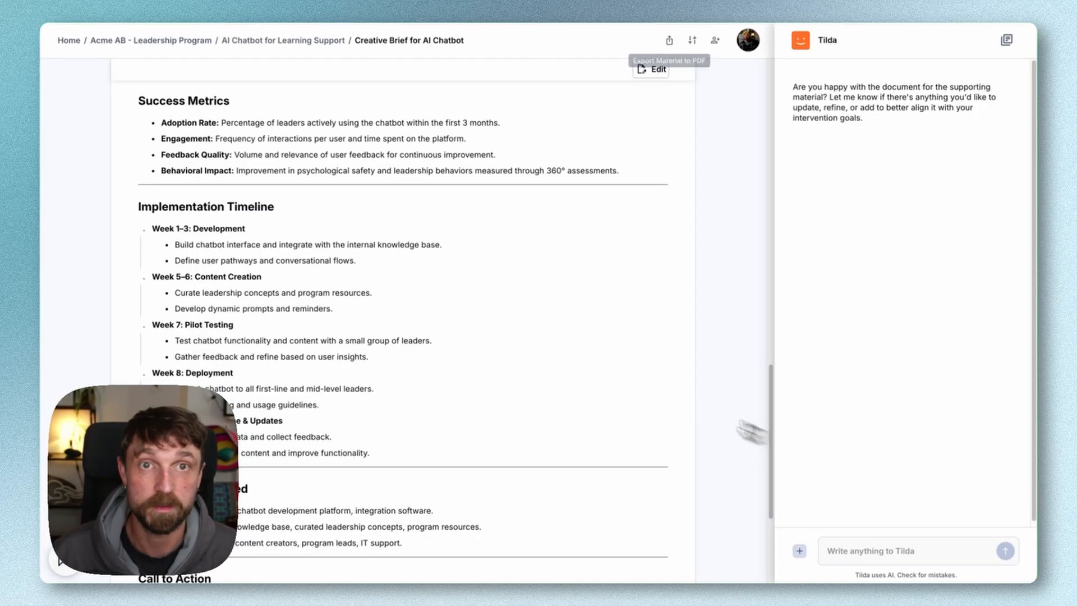
Return to the Acme AB - Leadership Program overview and expand the impact explanations on the intervention cards
left_click(161, 43)
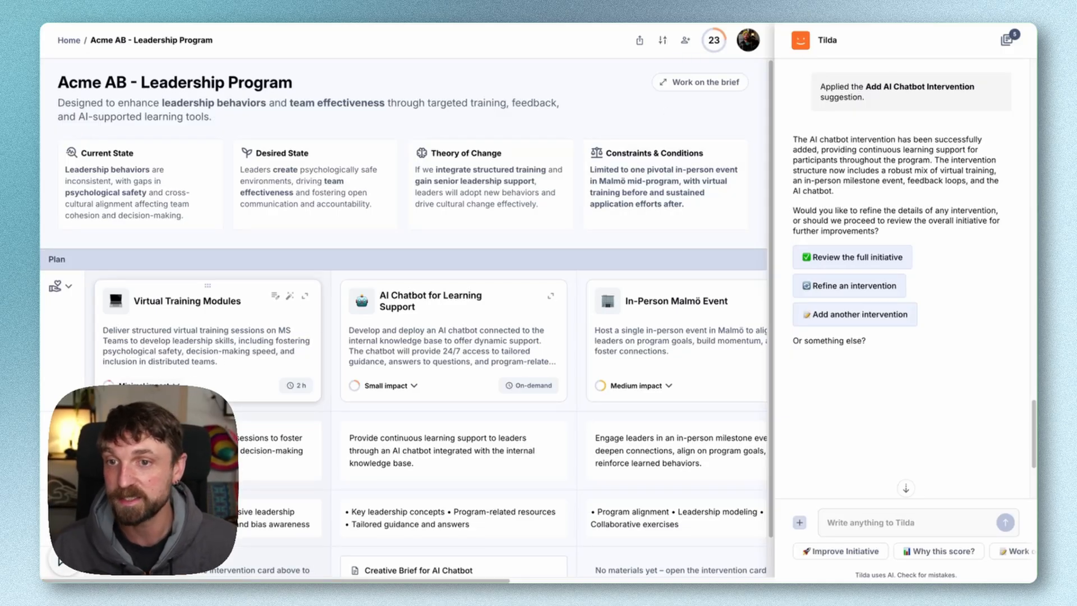
left_click(177, 385)
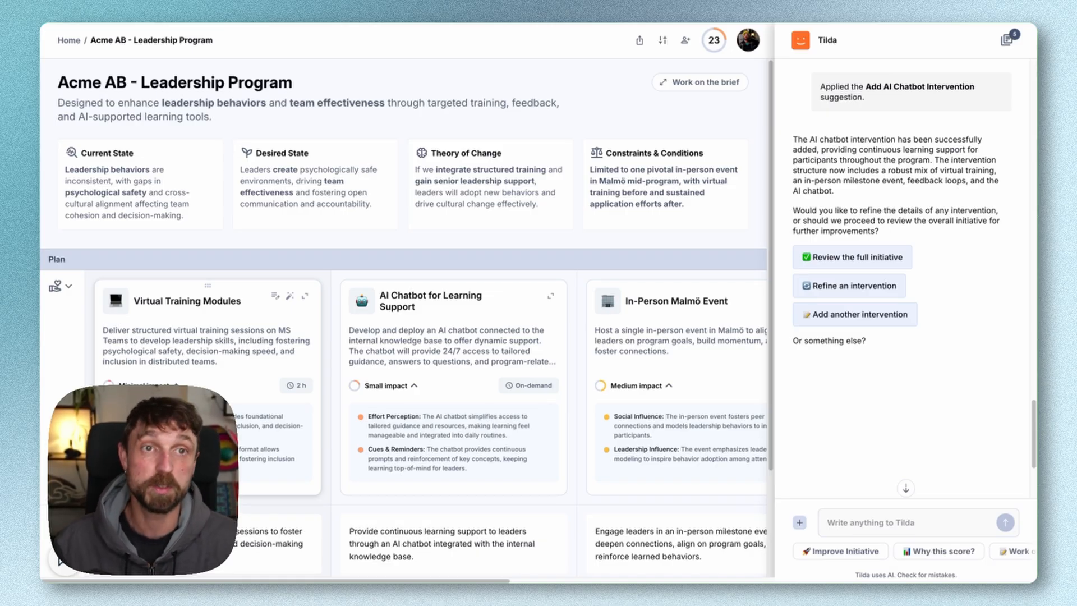
Review the impact explanations on all intervention cards and ask the assistant how the initiative's score works
scroll(179, 432, "down", 1)
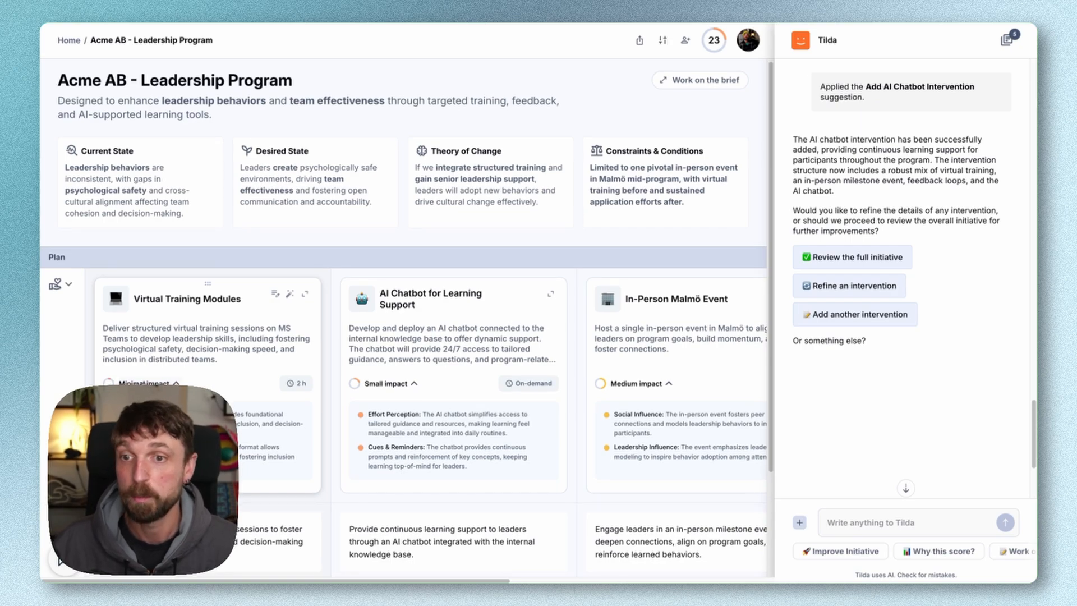
scroll(404, 426, "right", 5)
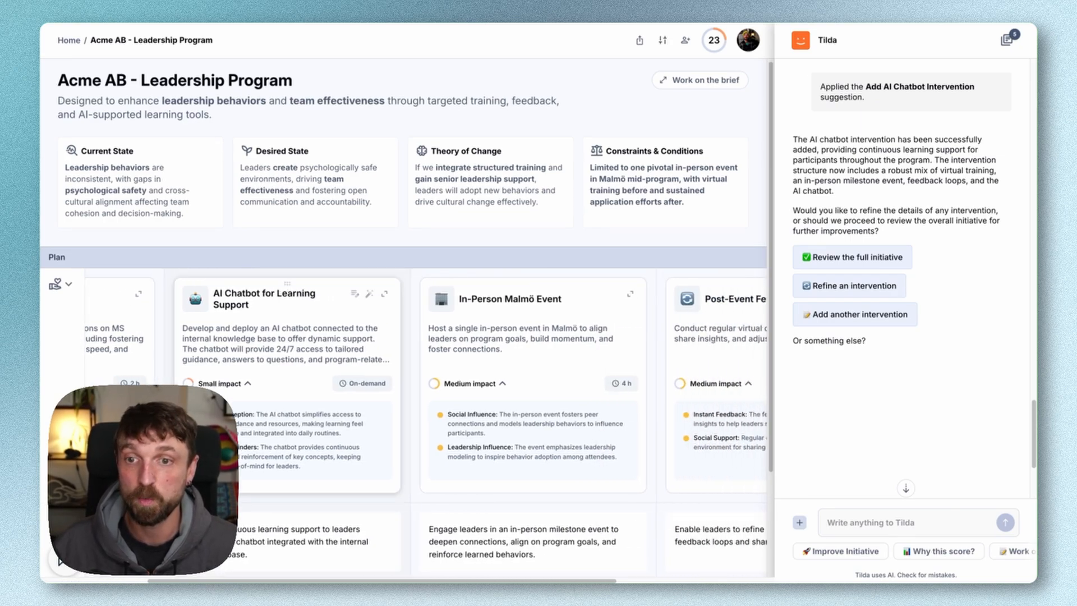
scroll(403, 392, "right", 3)
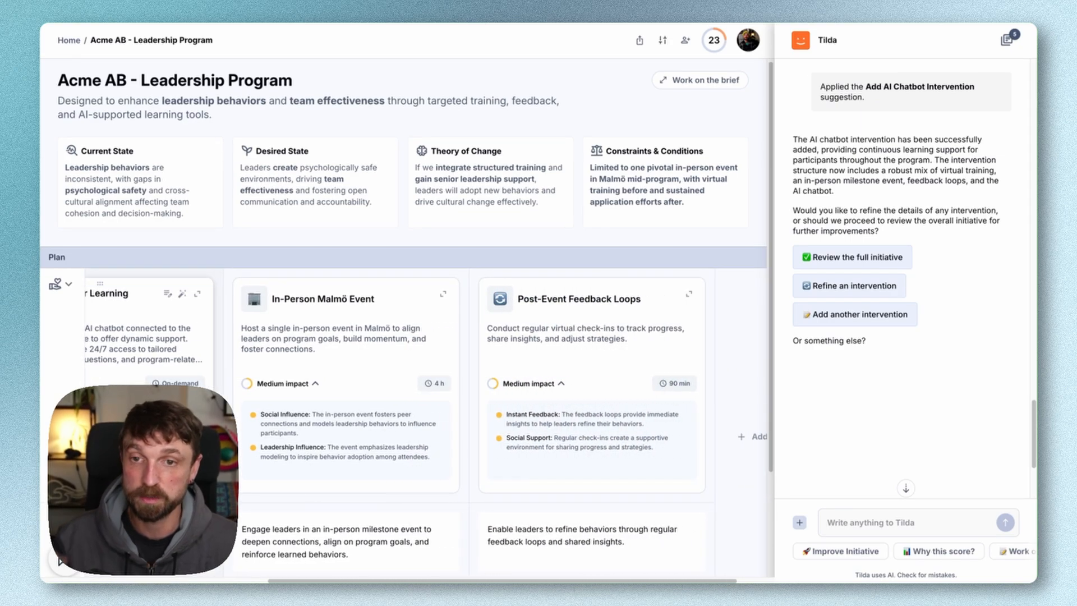
scroll(426, 393, "right", 1)
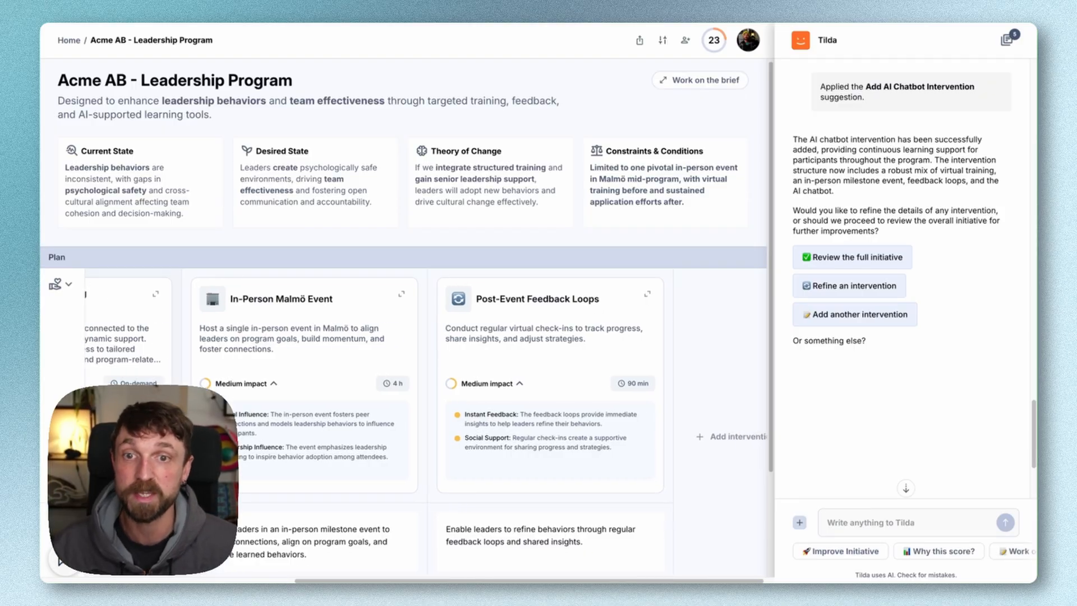
scroll(404, 387, "left", 8)
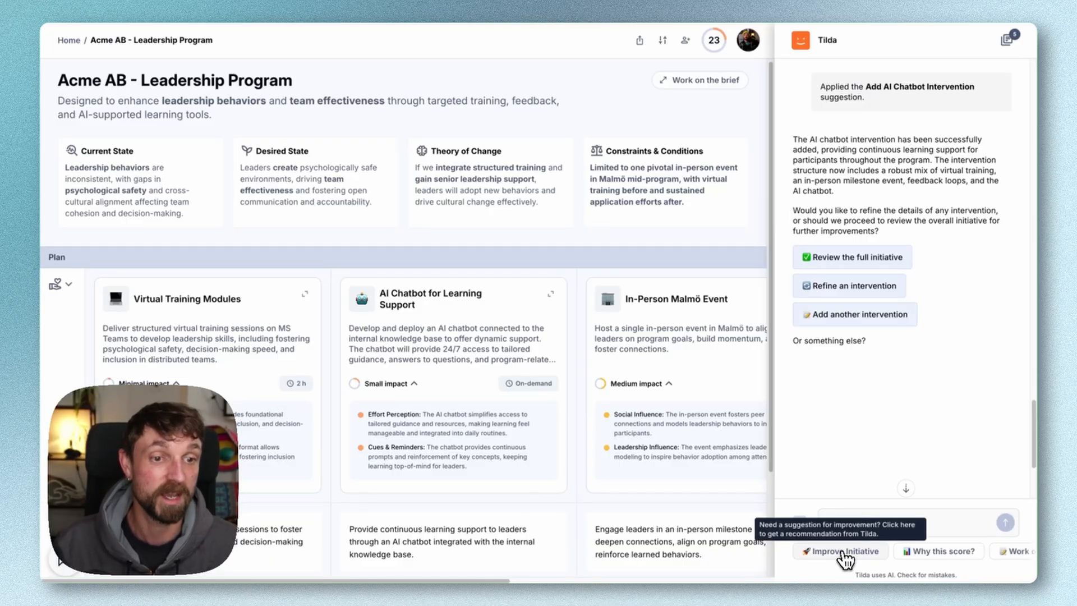
scroll(844, 559, "right", 2)
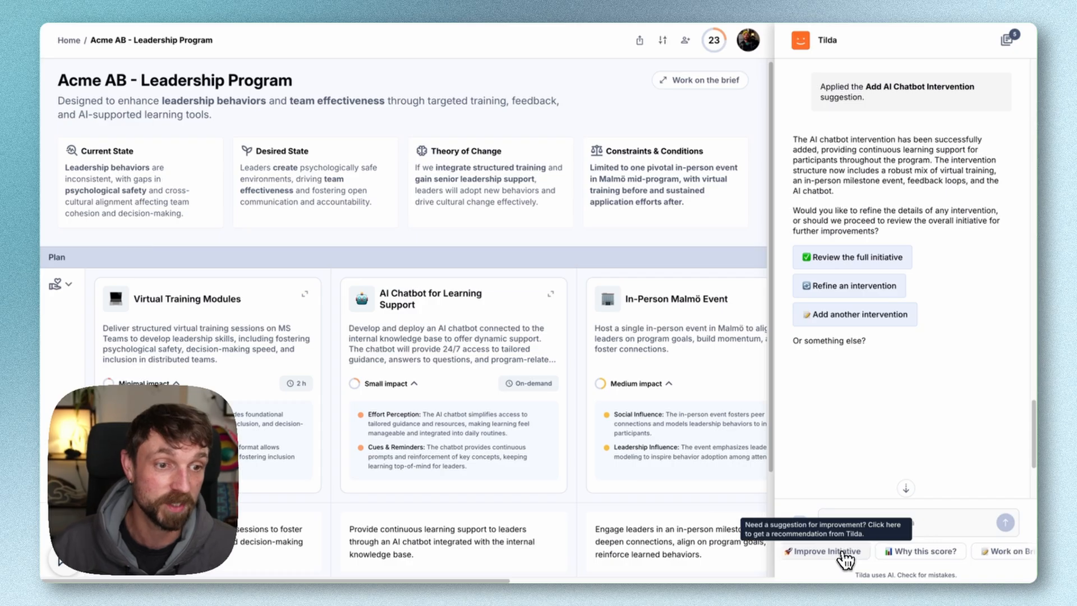
left_click(885, 553)
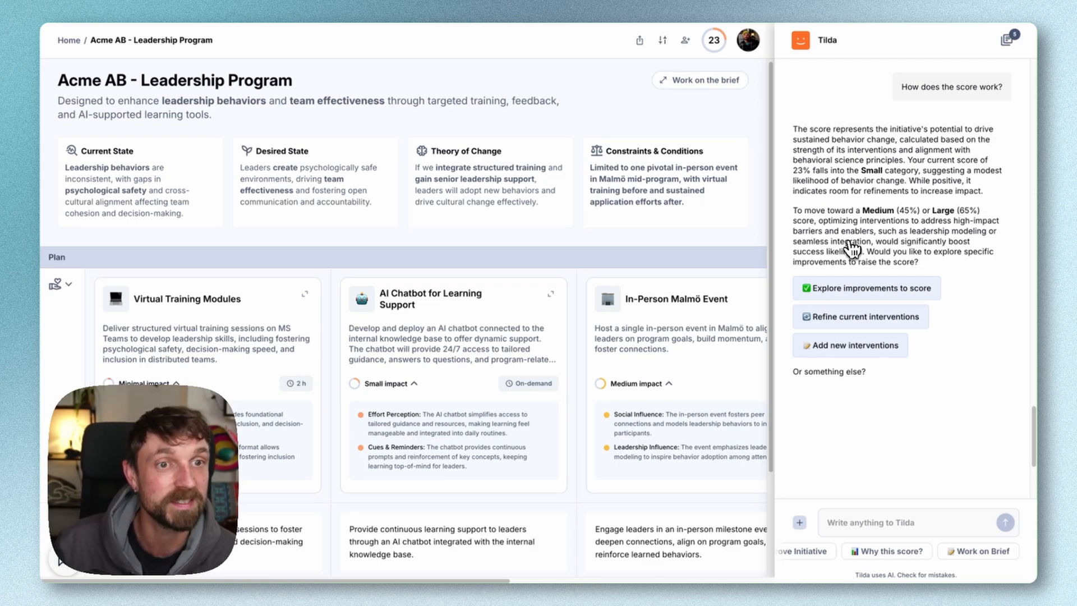
Have the assistant explore score improvements by enhancing the current interventions, starting with an overview and covering all of them simultaneously
left_click(857, 289)
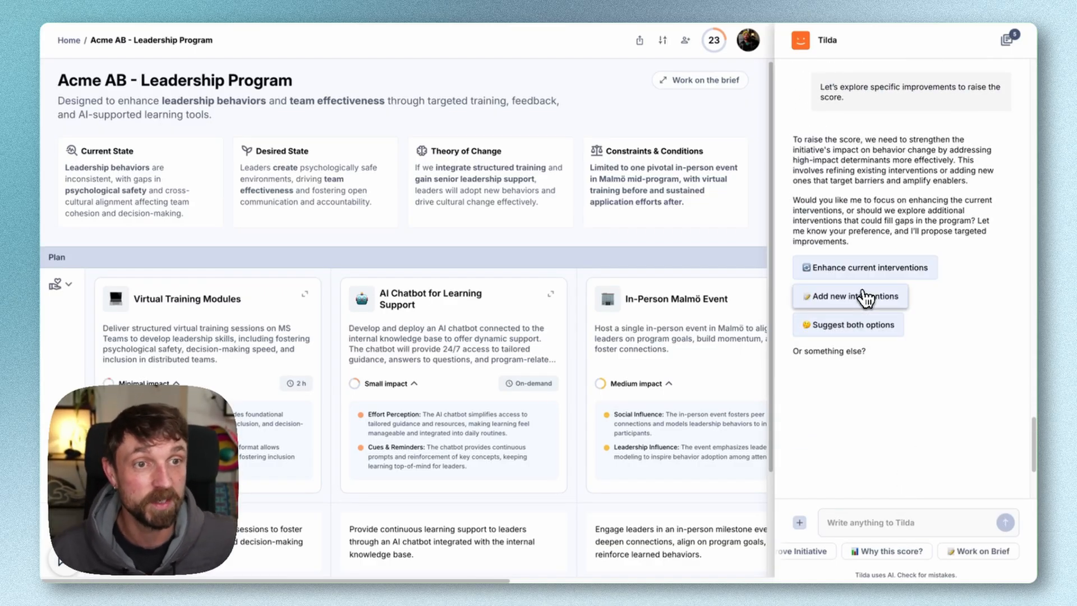
left_click(862, 267)
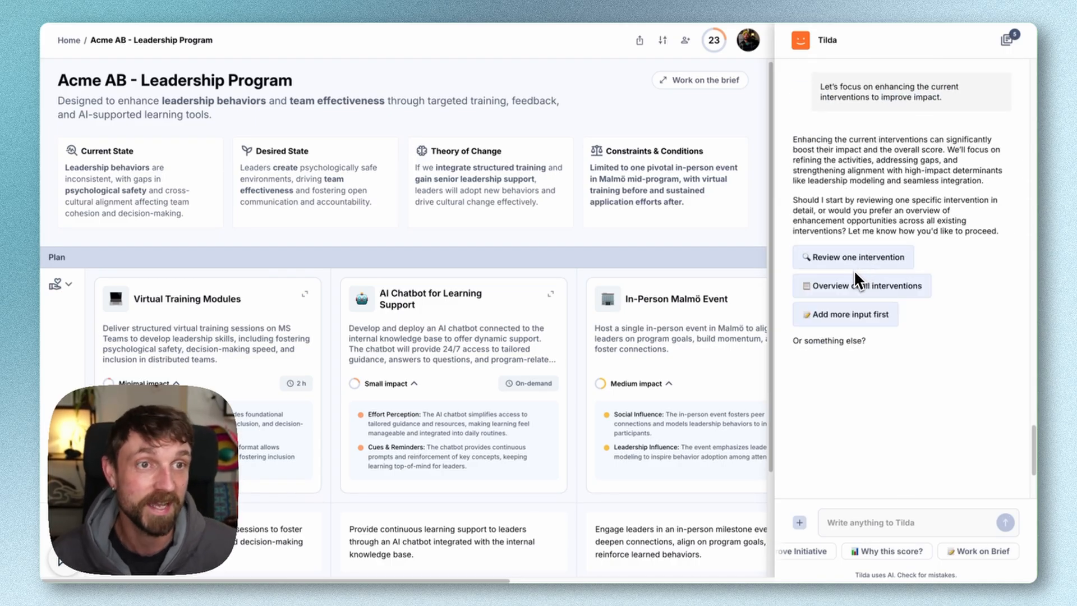
left_click(847, 288)
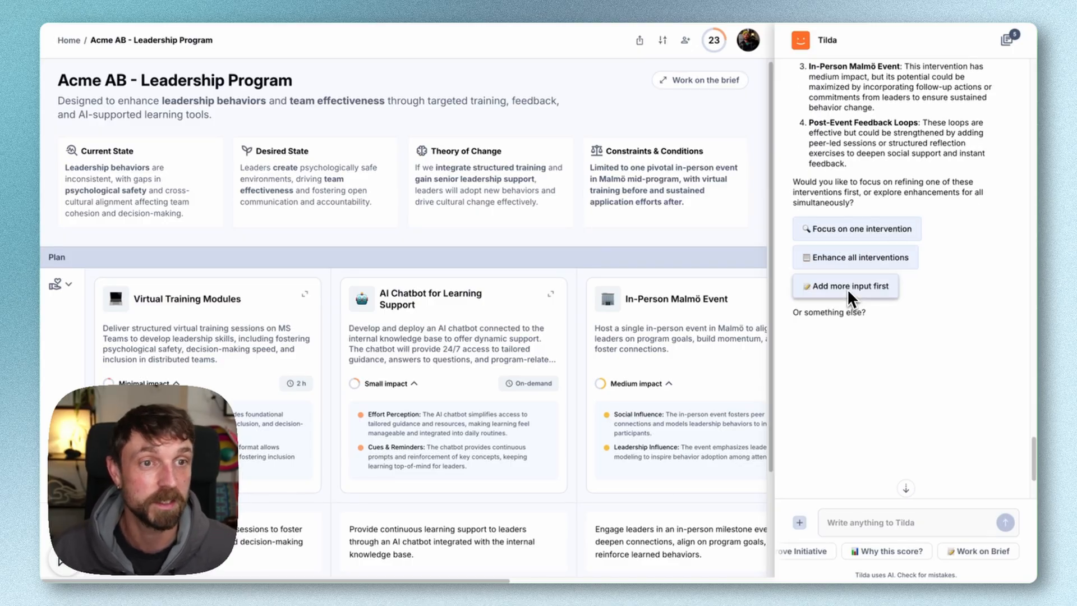
left_click(852, 260)
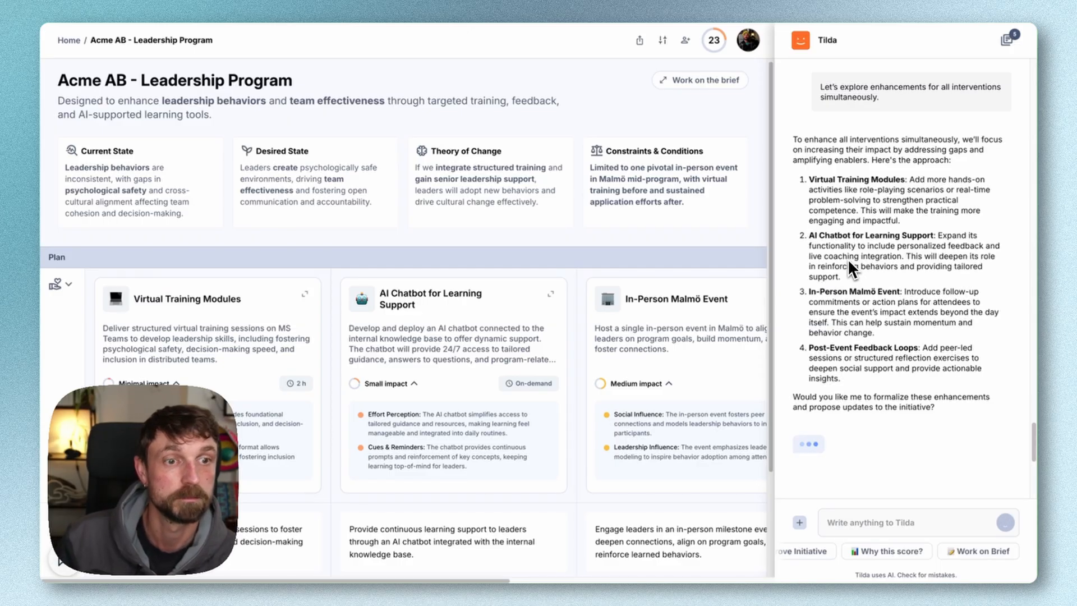
Have the assistant formalize the proposed enhancements and open a preview of the Enhance All Interventions suggestion
scroll(849, 262, "down", 2)
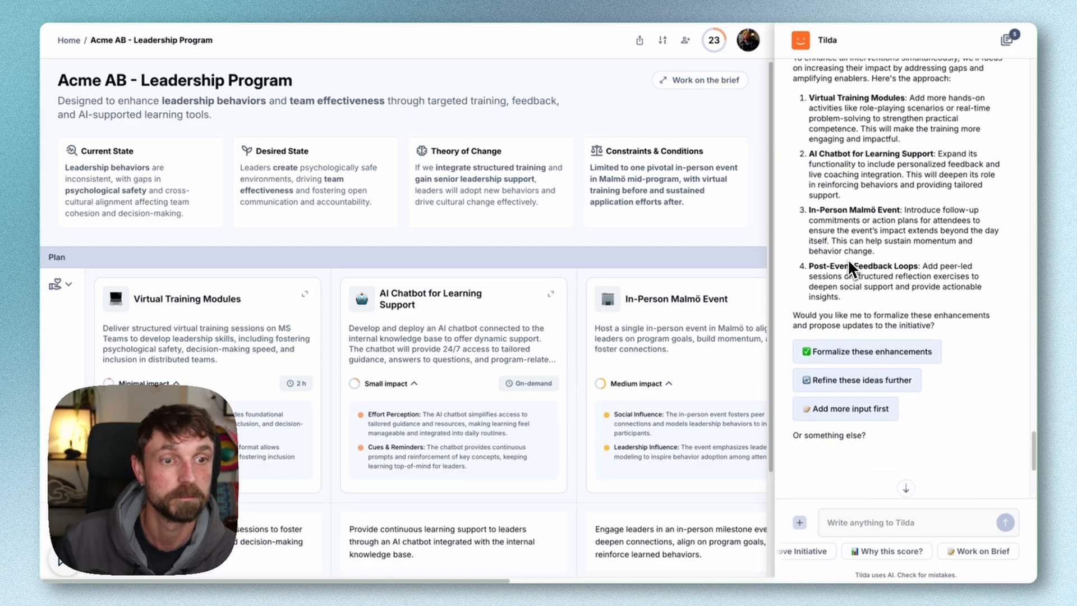
left_click(848, 353)
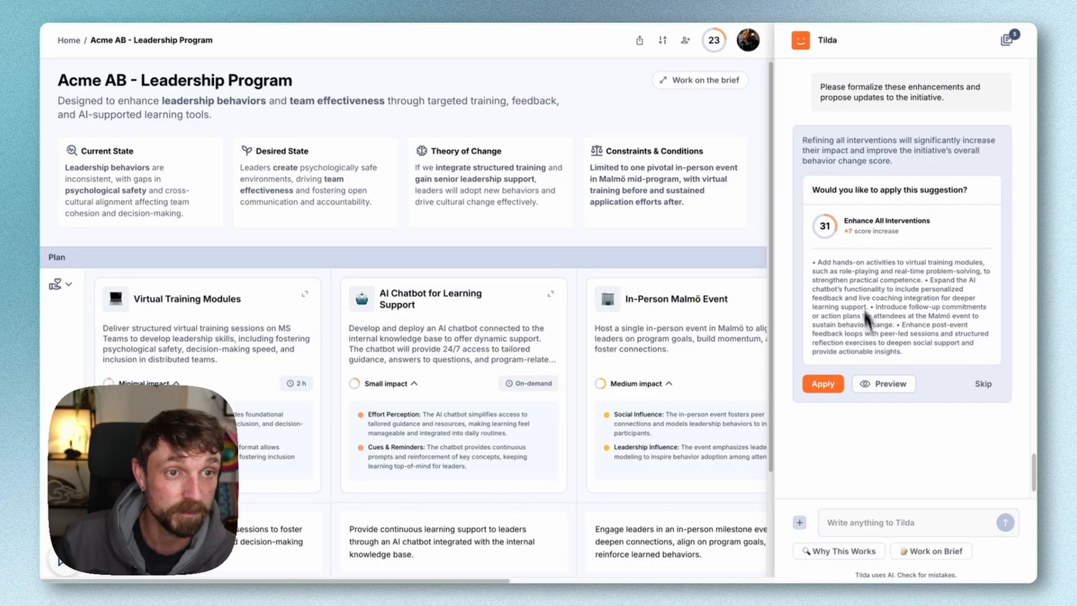
left_click(884, 386)
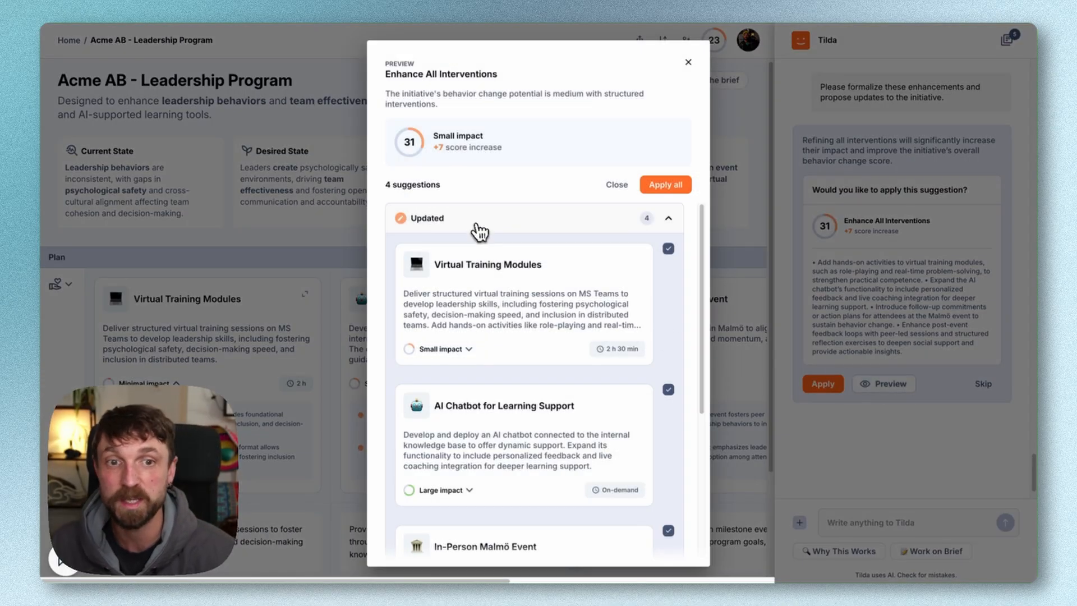
Review the updated interventions in the Enhance All Interventions preview and apply all of them to the program
scroll(490, 241, "down", 2)
scroll(490, 241, "down", 1)
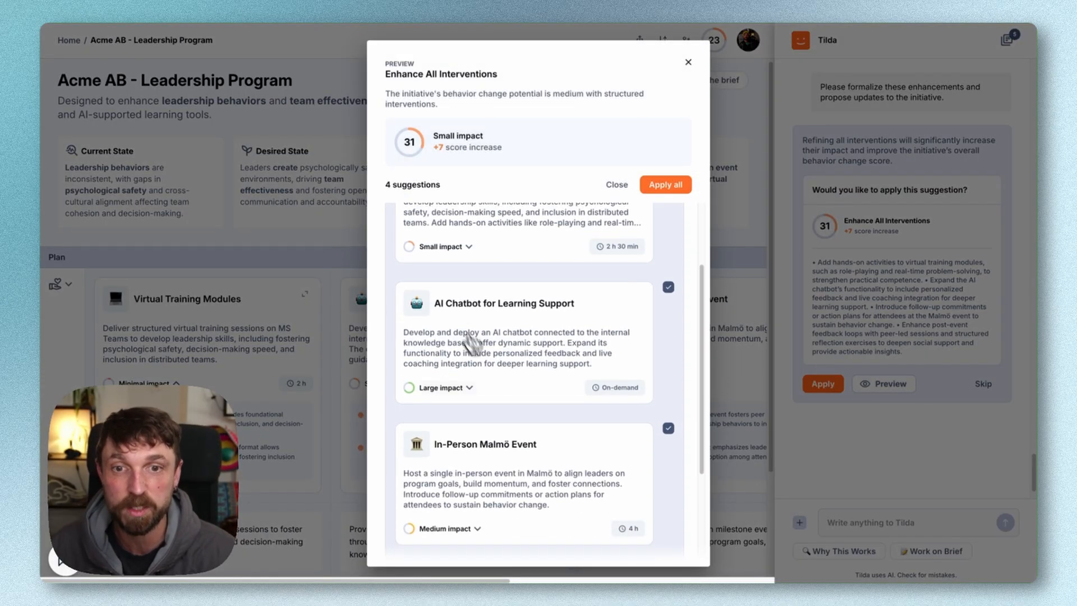
scroll(426, 418, "down", 3)
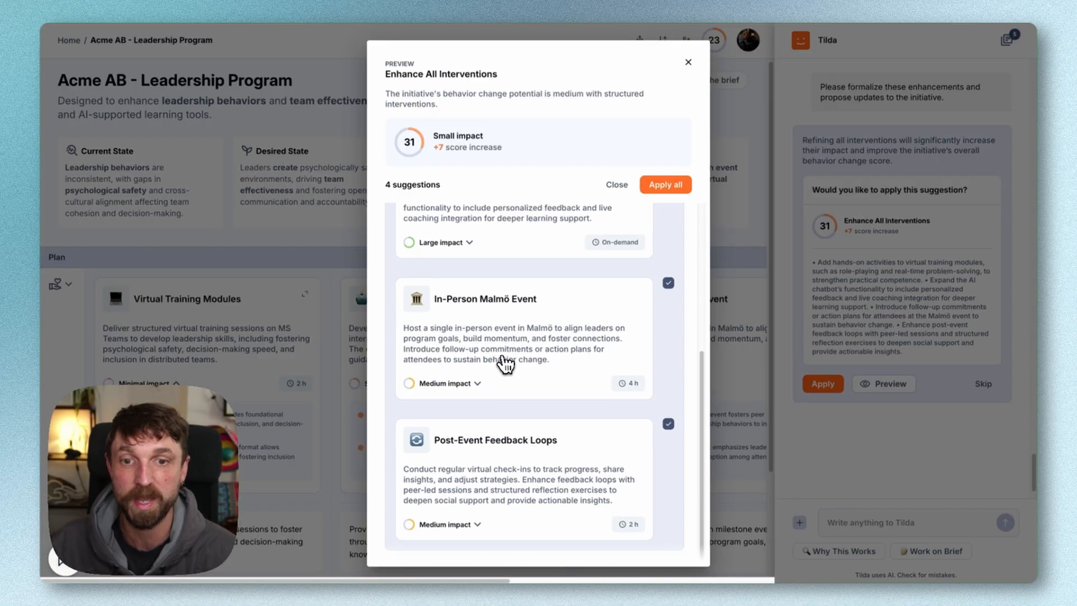
scroll(475, 421, "up", 5)
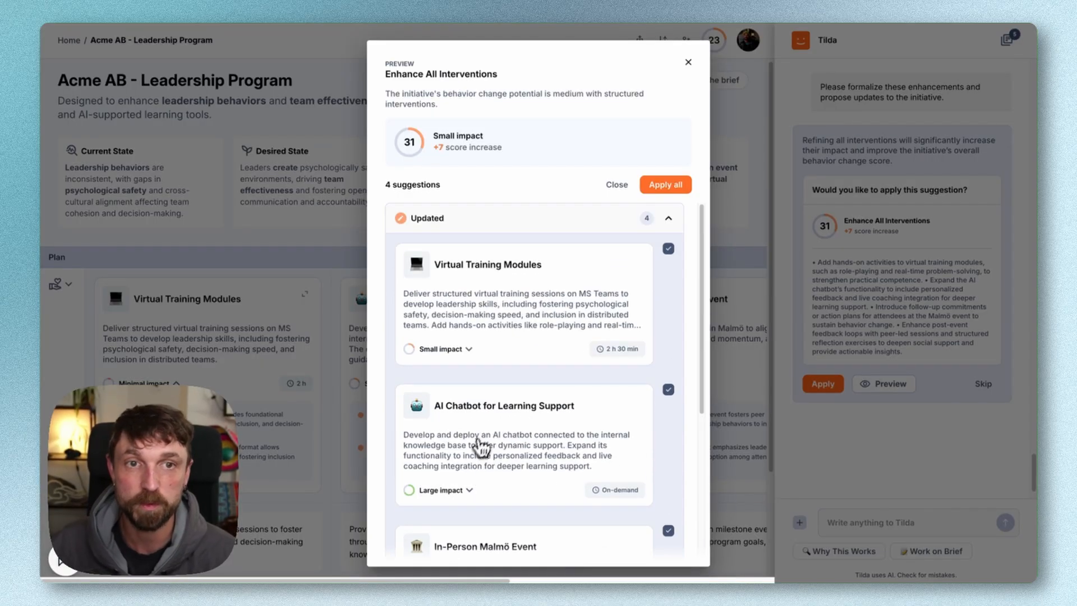
left_click(665, 186)
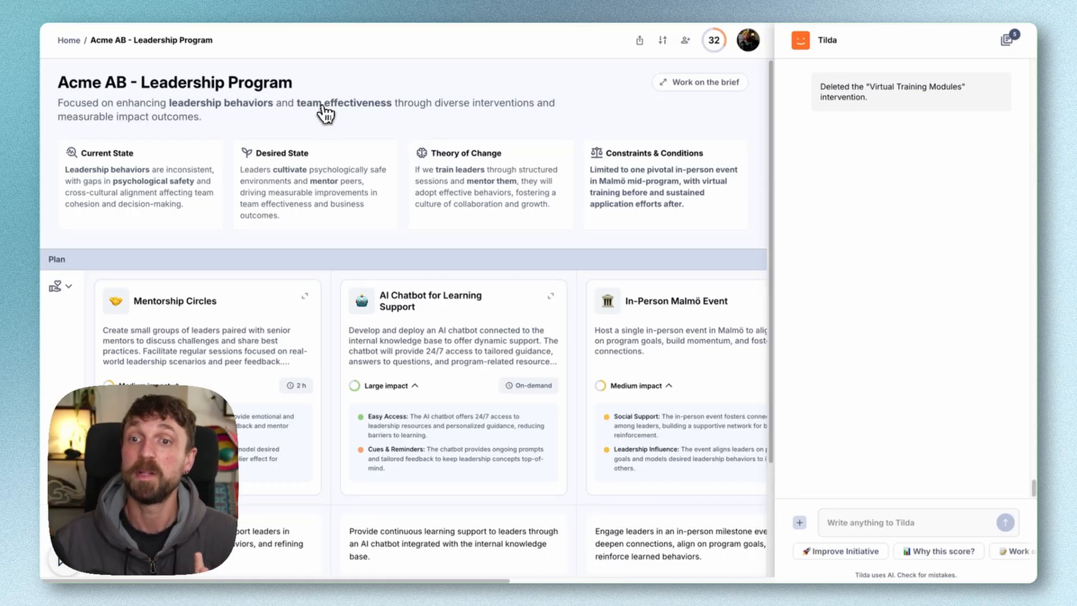
View the Creative Brief for AI Chatbot from the plan's materials and return to the Acme AB - Leadership Program overview
scroll(167, 357, "down", 3)
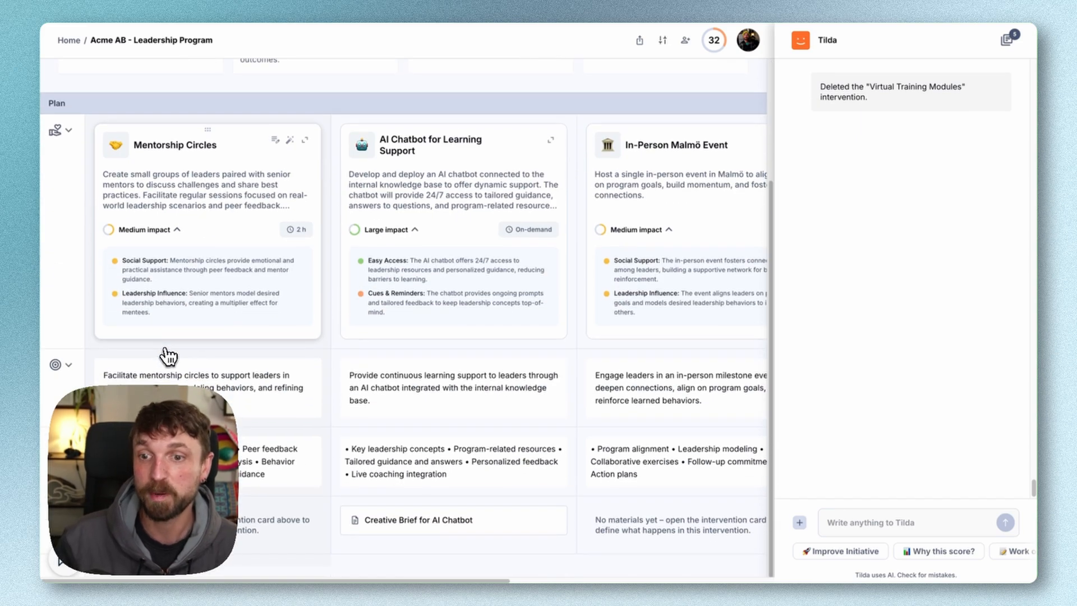
left_click(403, 522)
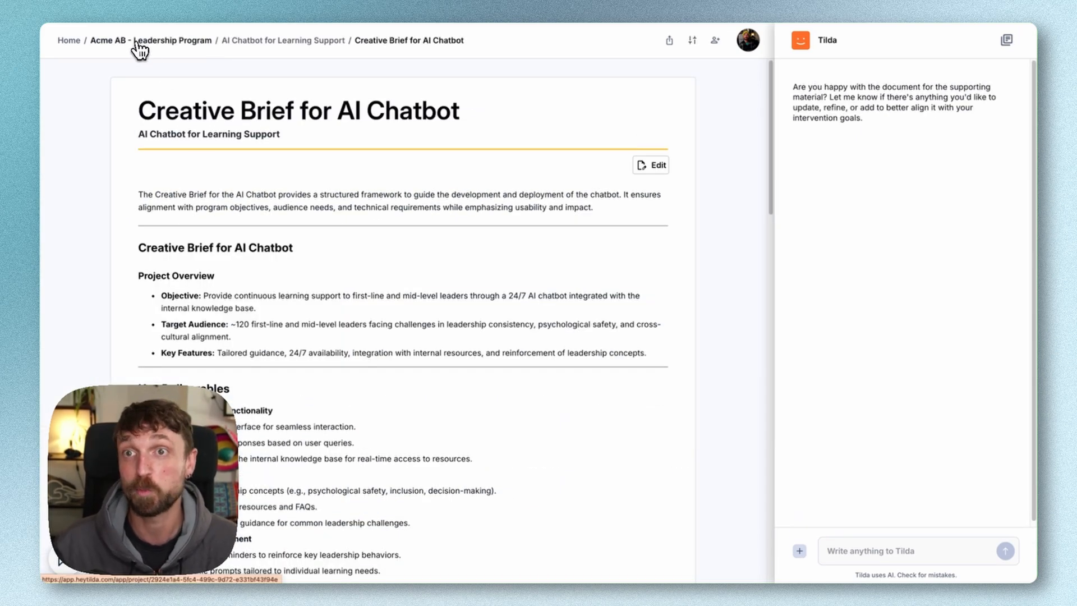
left_click(136, 44)
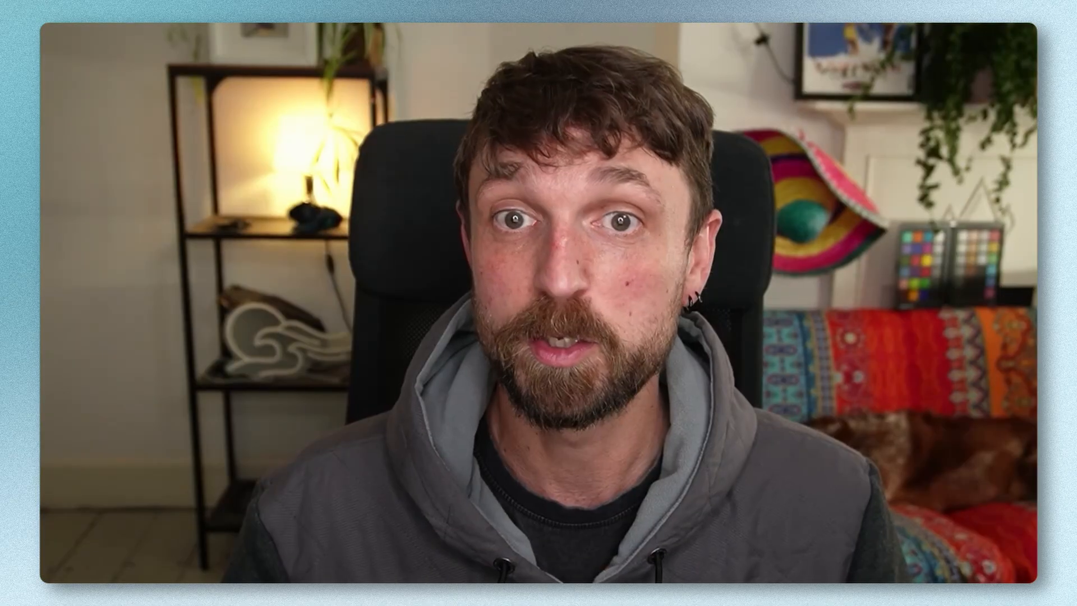